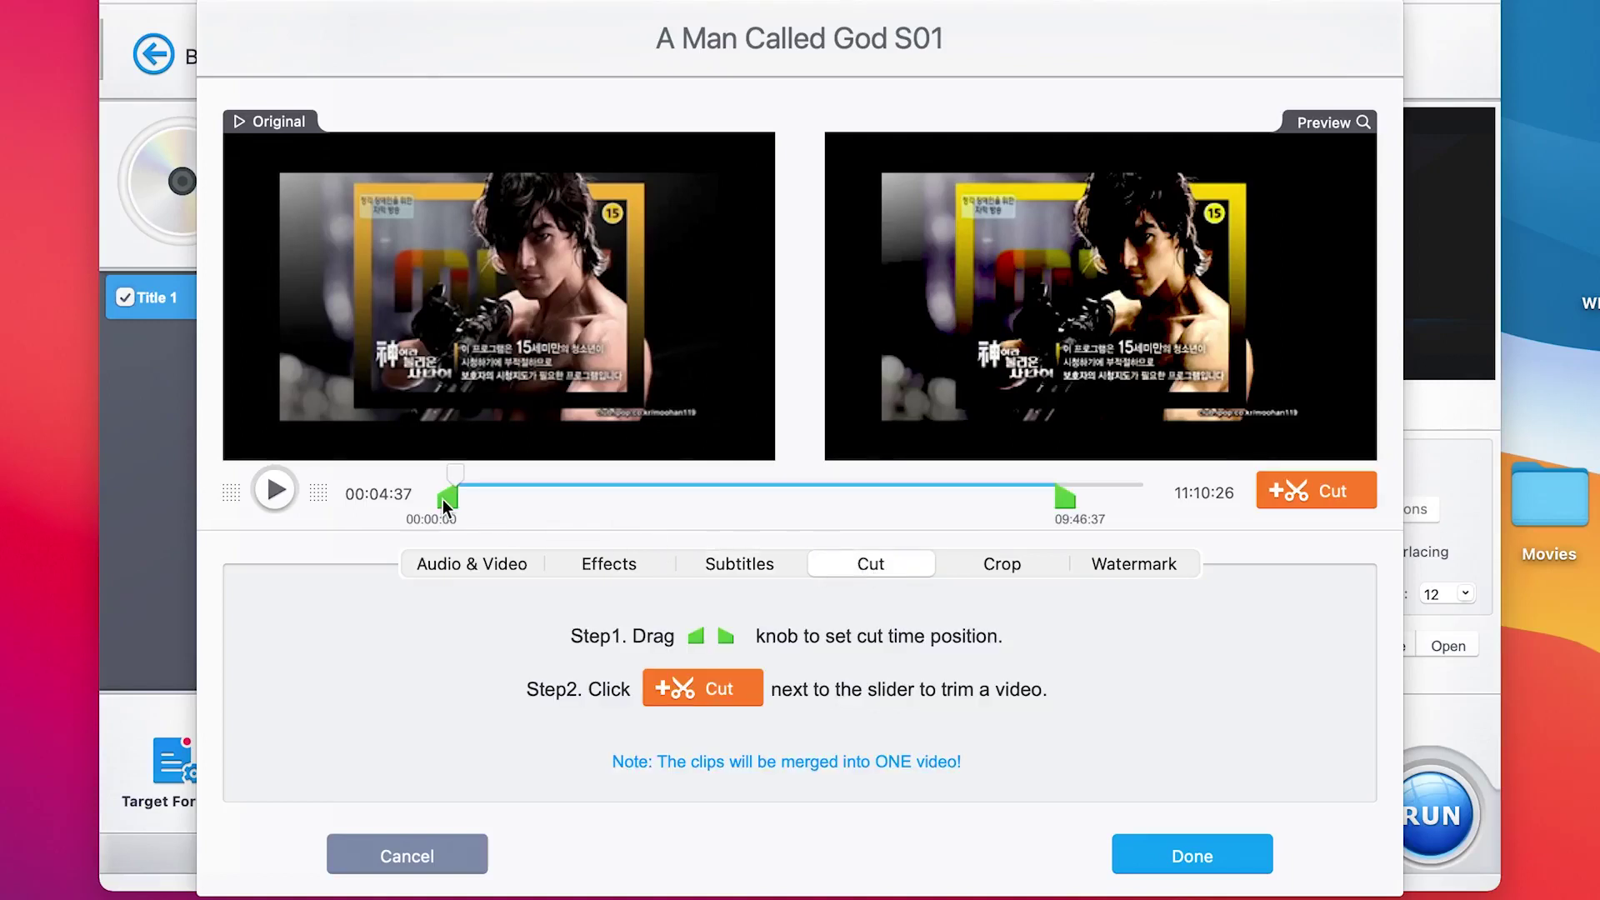
- Cut a clip from 03:33:14 to 03:44:25 out of the A Man Called God S01 video
{"action": "left_click_drag", "start_coordinate": [442, 498], "coordinate": [667, 499]}
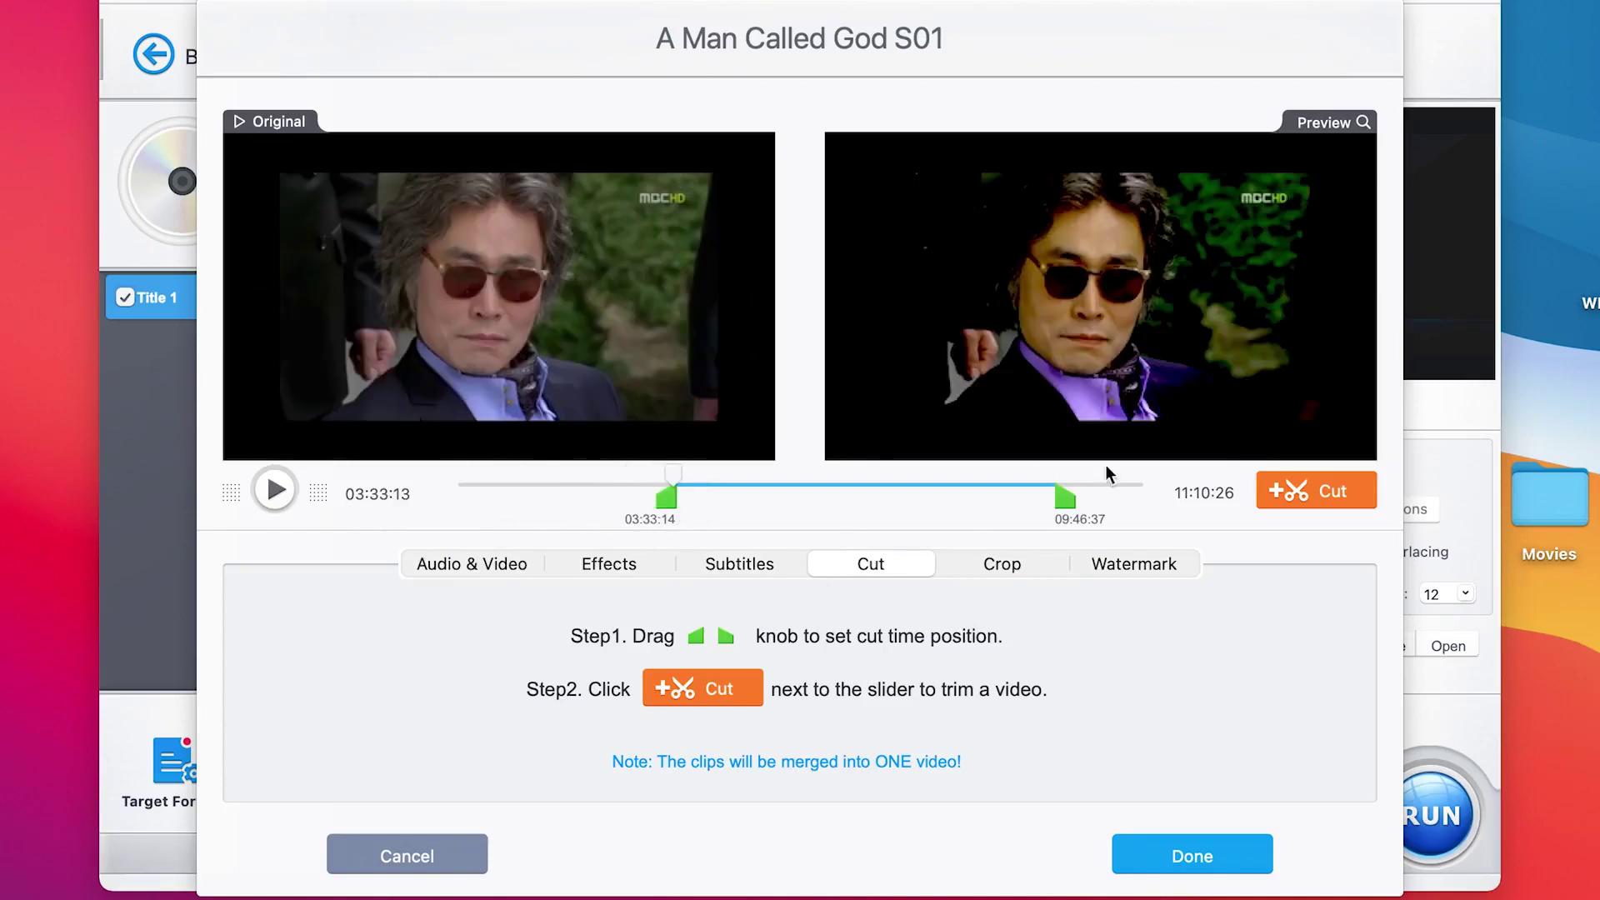
{"action": "left_click_drag", "start_coordinate": [1066, 498], "coordinate": [688, 506]}
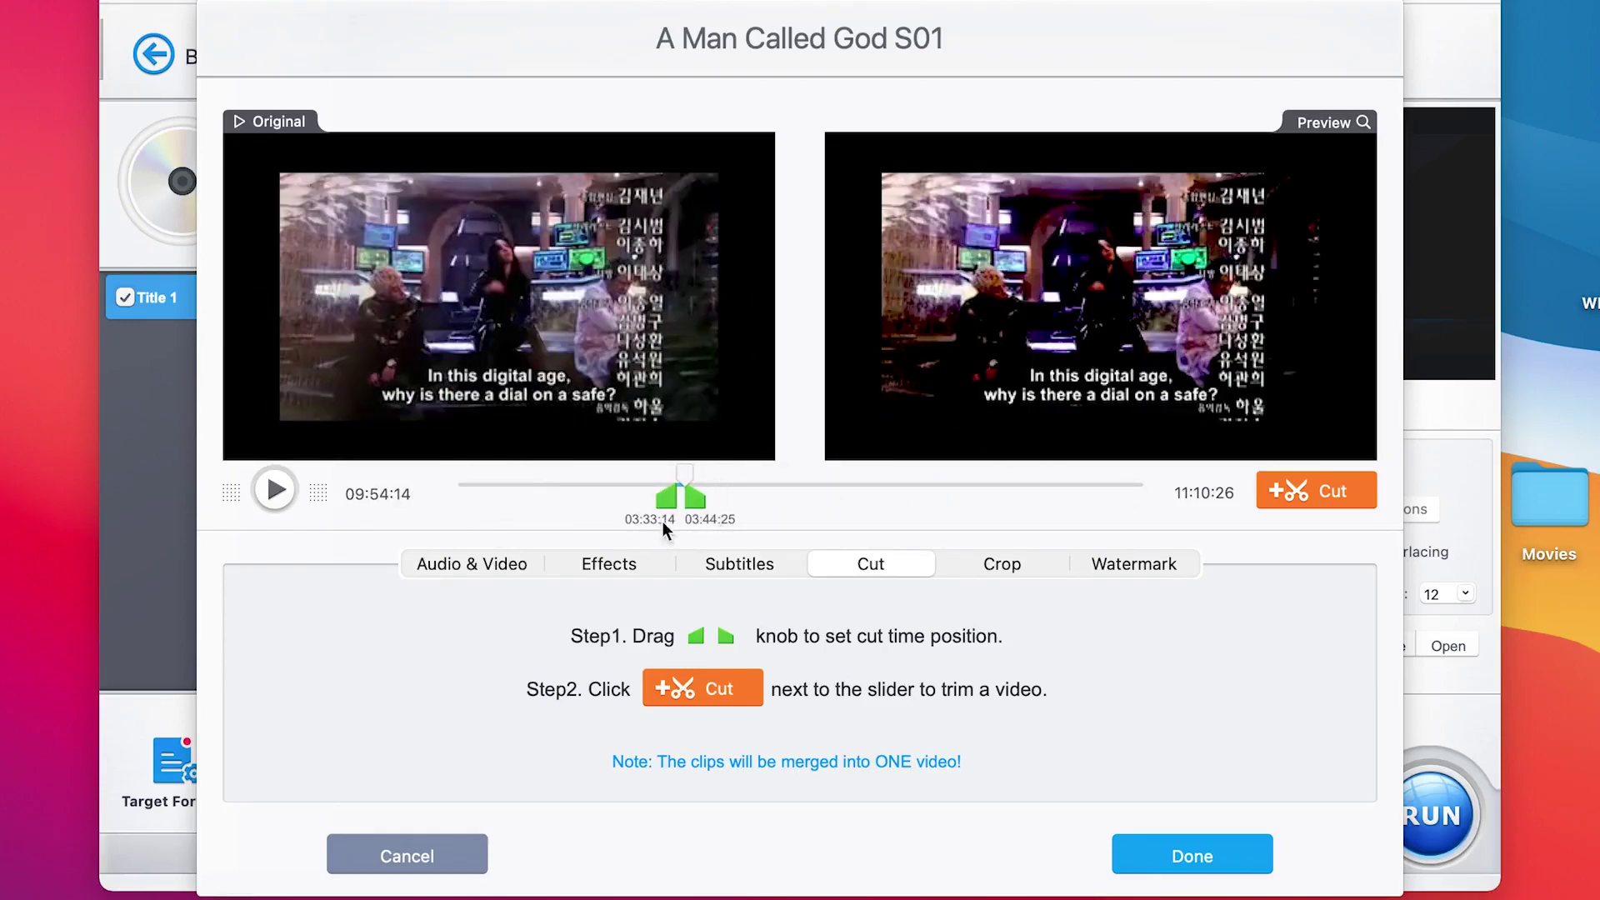
{"action": "left_click", "coordinate": [1323, 501]}
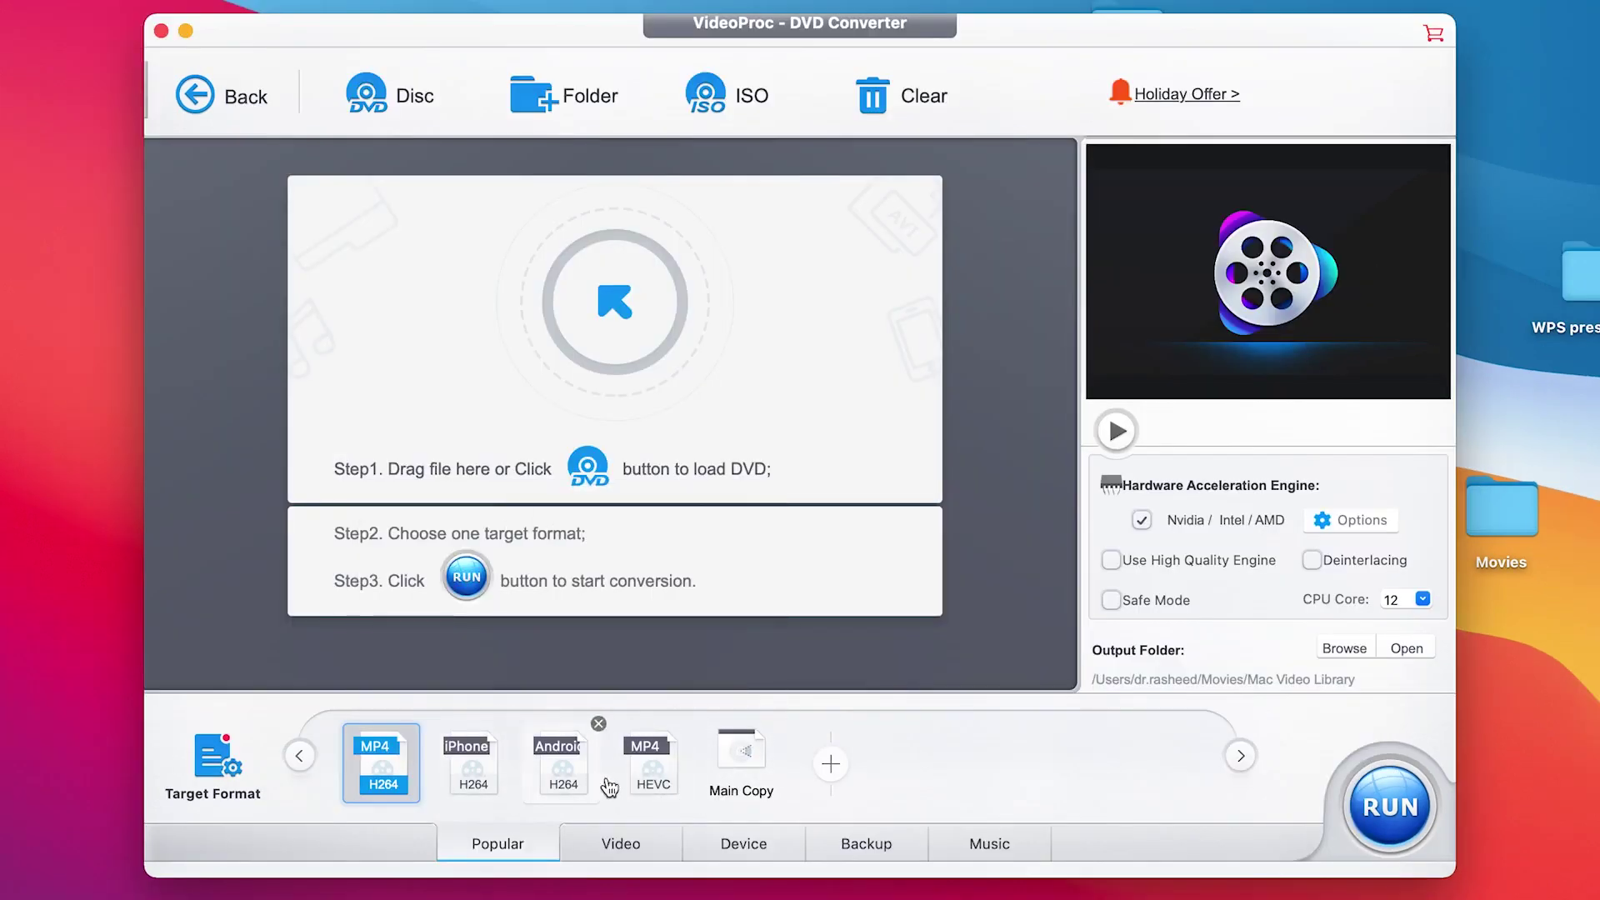
- Look through the DVD converter's output format presets for video and for devices
{"action": "left_click", "coordinate": [622, 840]}
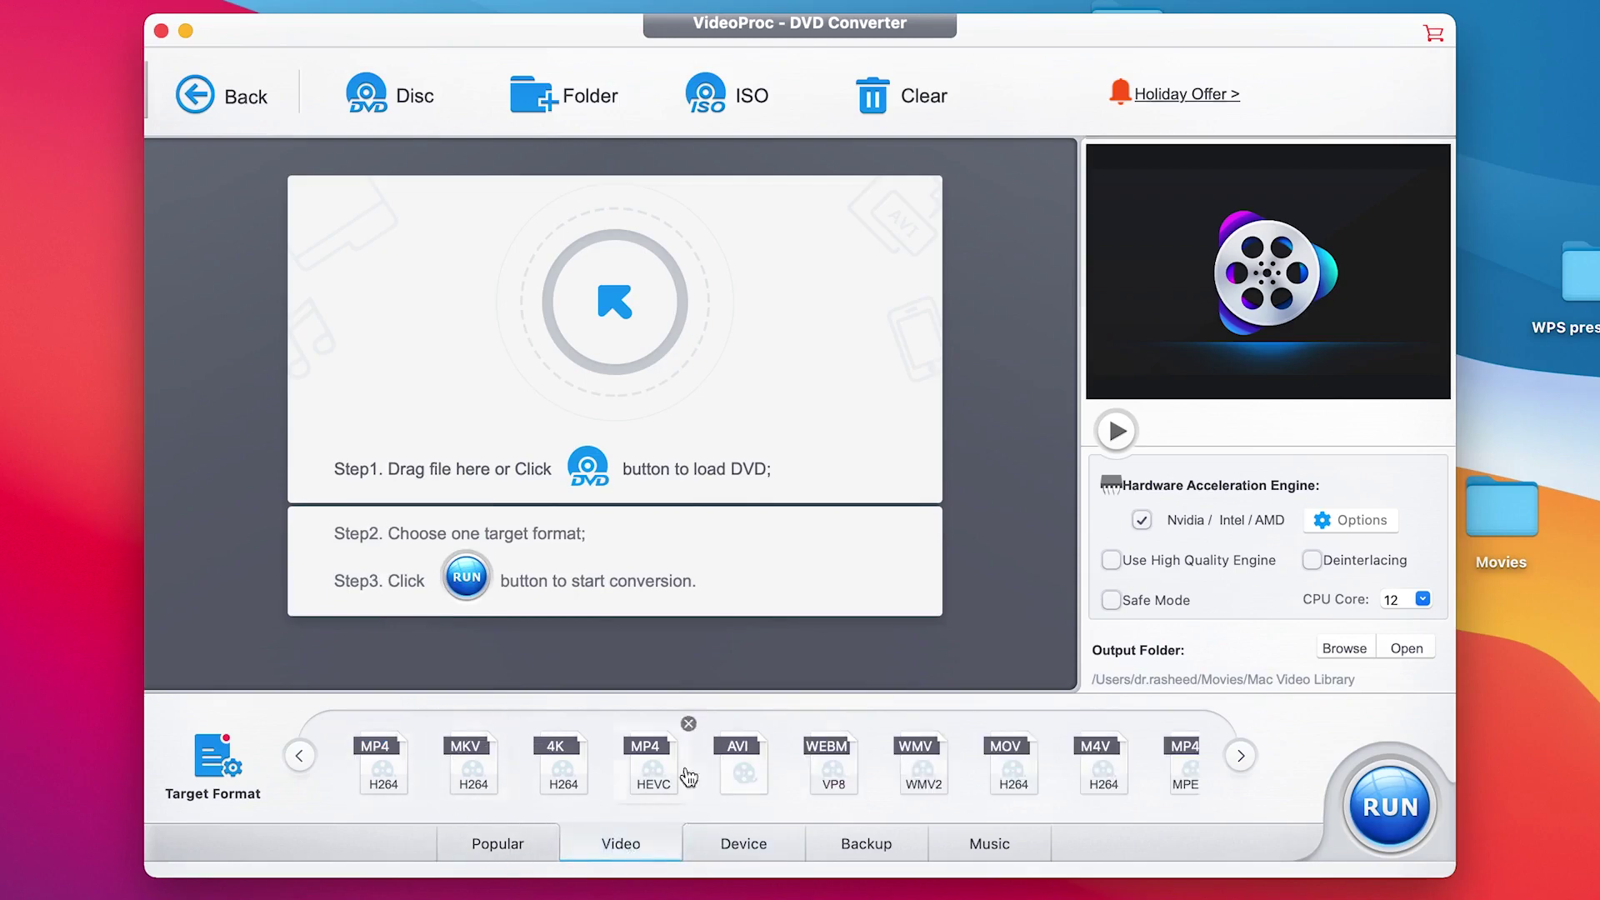
{"action": "left_click", "coordinate": [763, 843]}
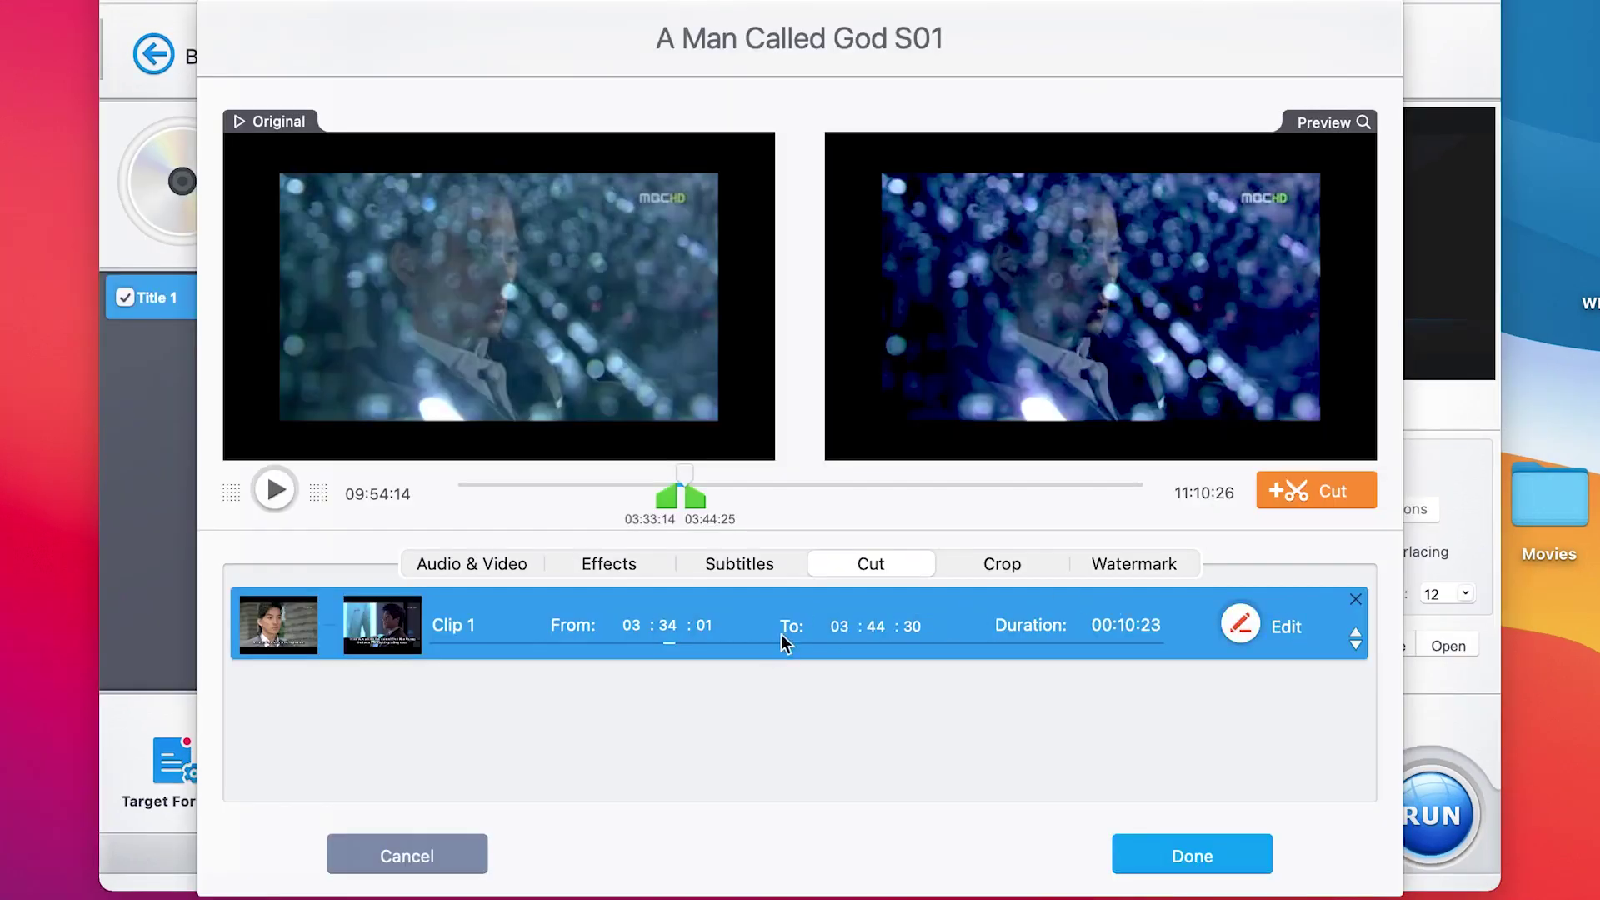
- Cut a second clip from 06:03:05 to 06:16:12 out of the same video
{"action": "left_click_drag", "start_coordinate": [695, 497], "coordinate": [820, 500]}
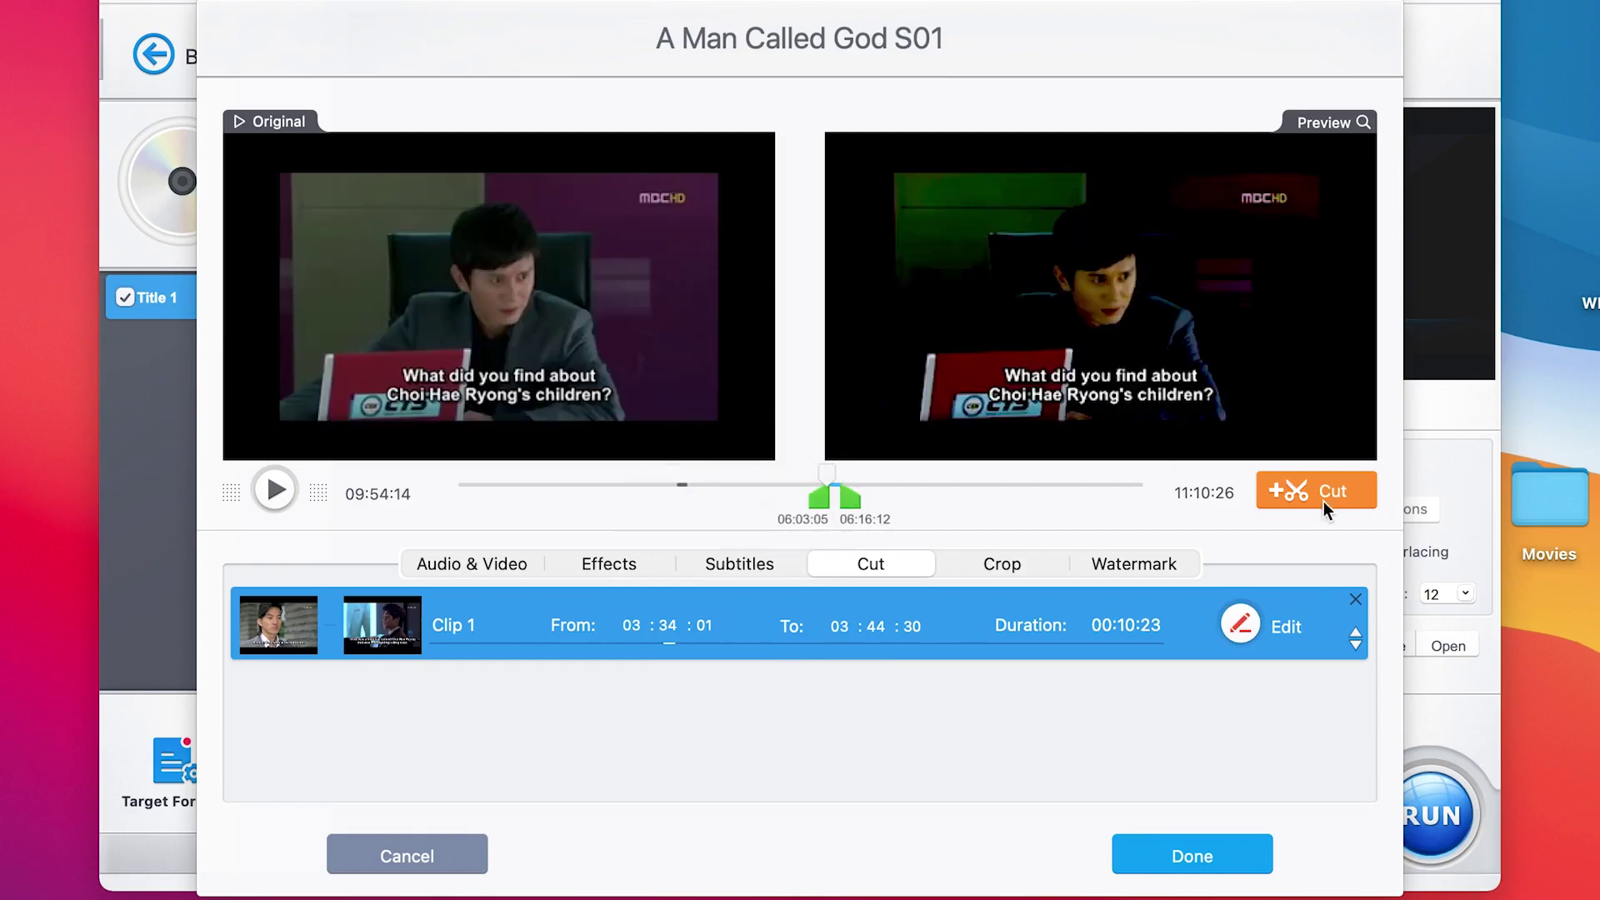
{"action": "left_click", "coordinate": [1304, 490]}
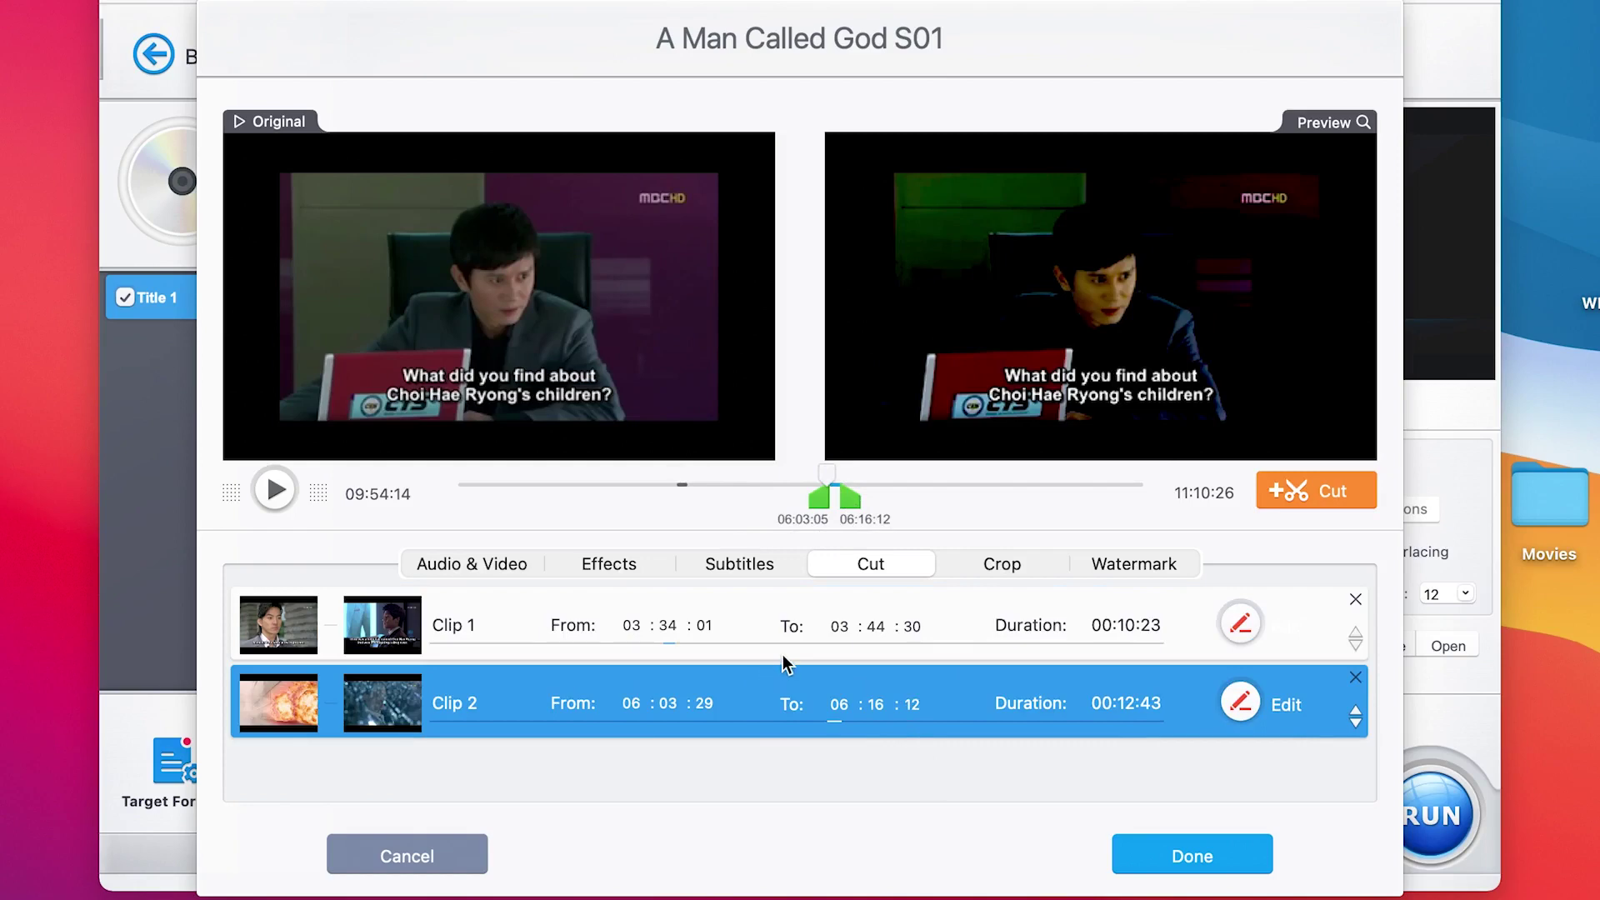
- Crop the black bars with a free crop of 67 at the top and 66 at the bottom, and enable the watermark
{"action": "left_click", "coordinate": [981, 567]}
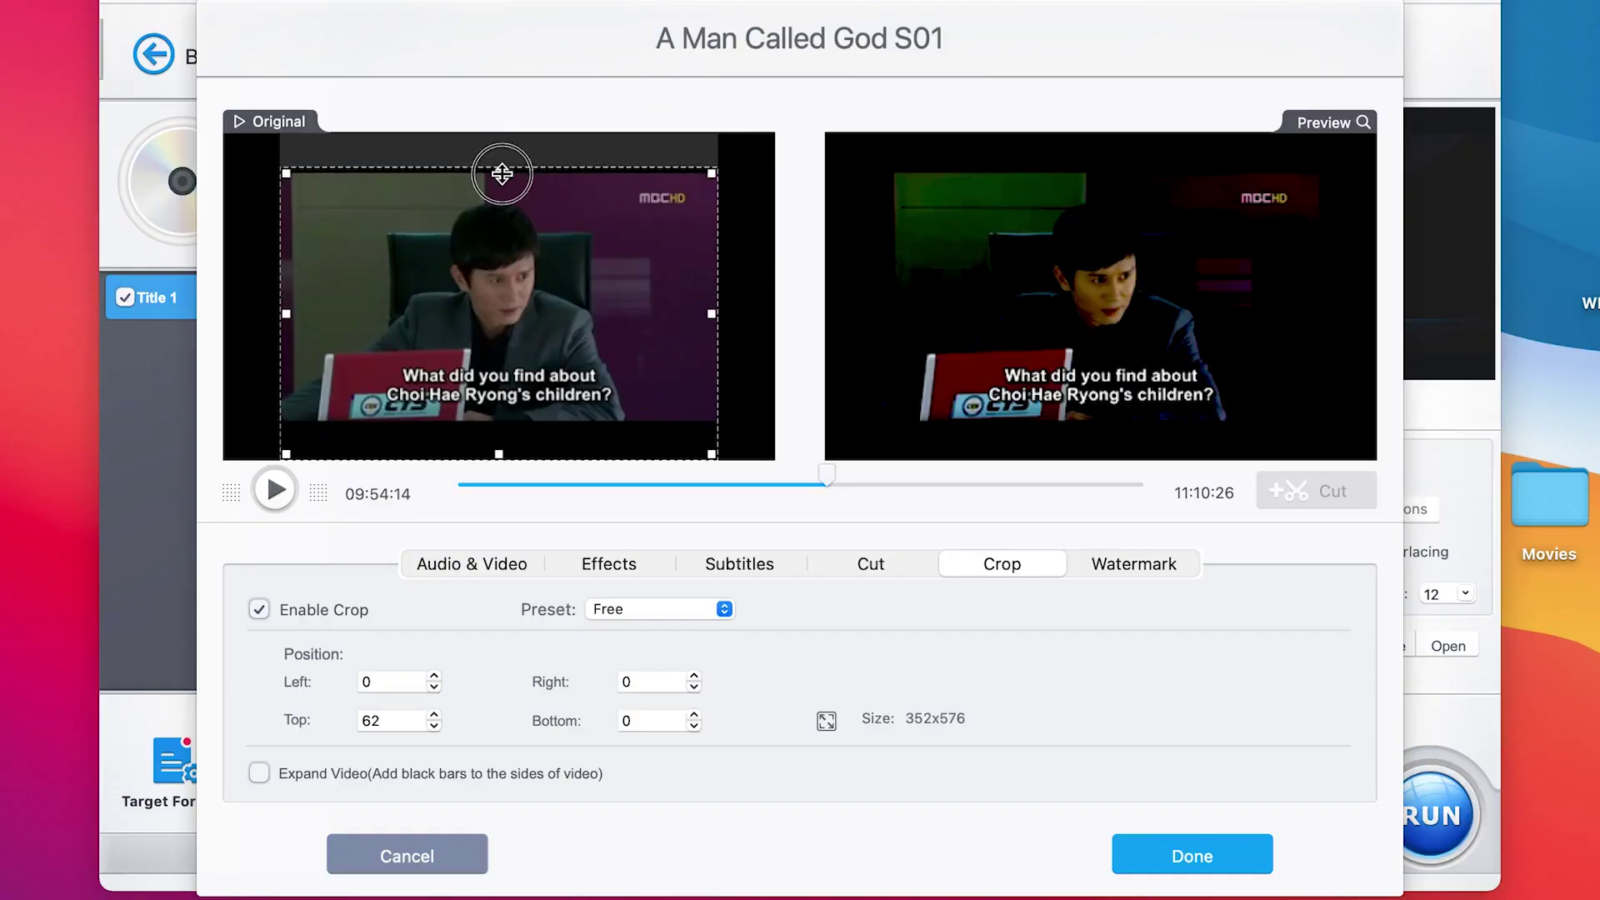
{"action": "left_click_drag", "start_coordinate": [503, 169], "coordinate": [503, 174]}
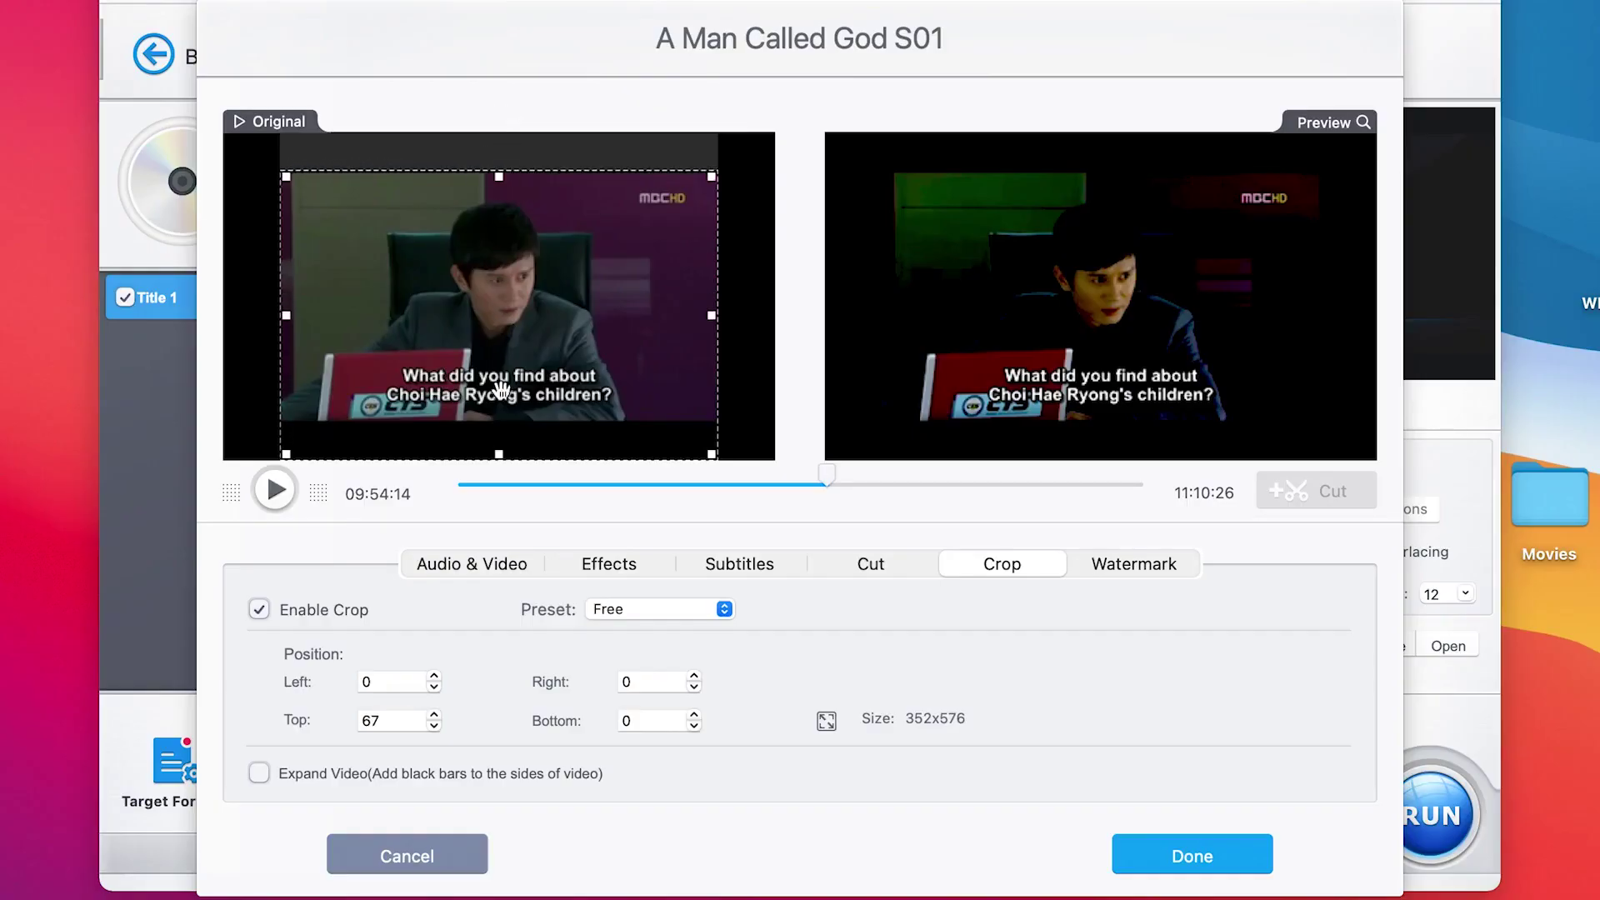
{"action": "left_click_drag", "start_coordinate": [498, 455], "coordinate": [498, 417]}
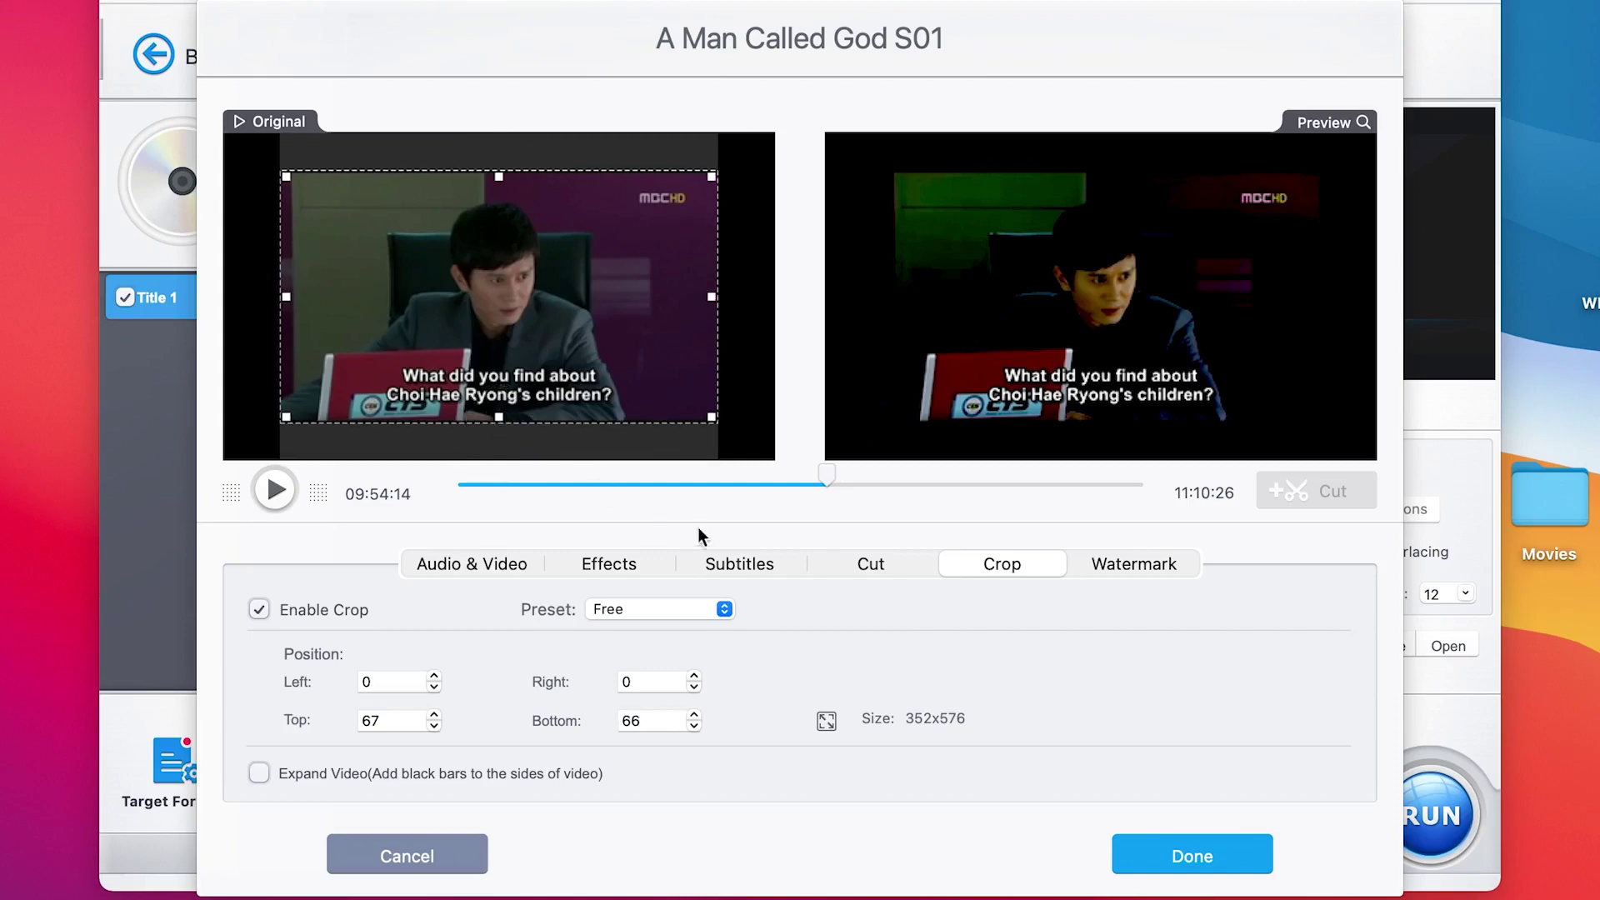
{"action": "left_click", "coordinate": [1134, 563]}
{"action": "left_click", "coordinate": [258, 611]}
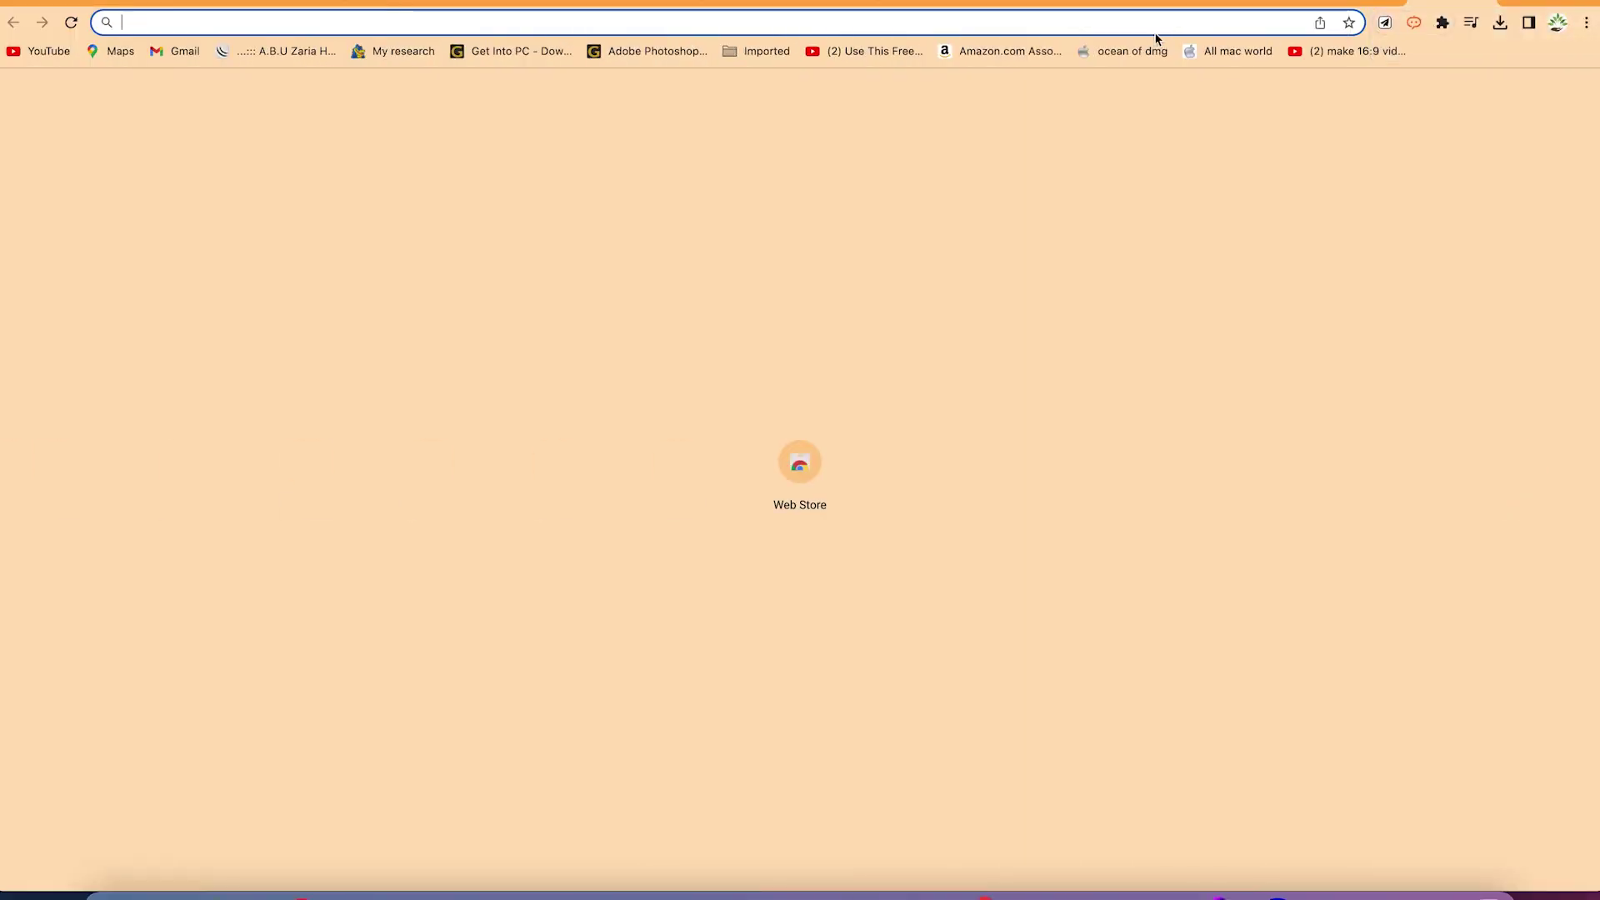
- Open google.com in the web browser and search for videoproc
{"action": "type", "text": "g"}
{"action": "key", "text": "Return"}
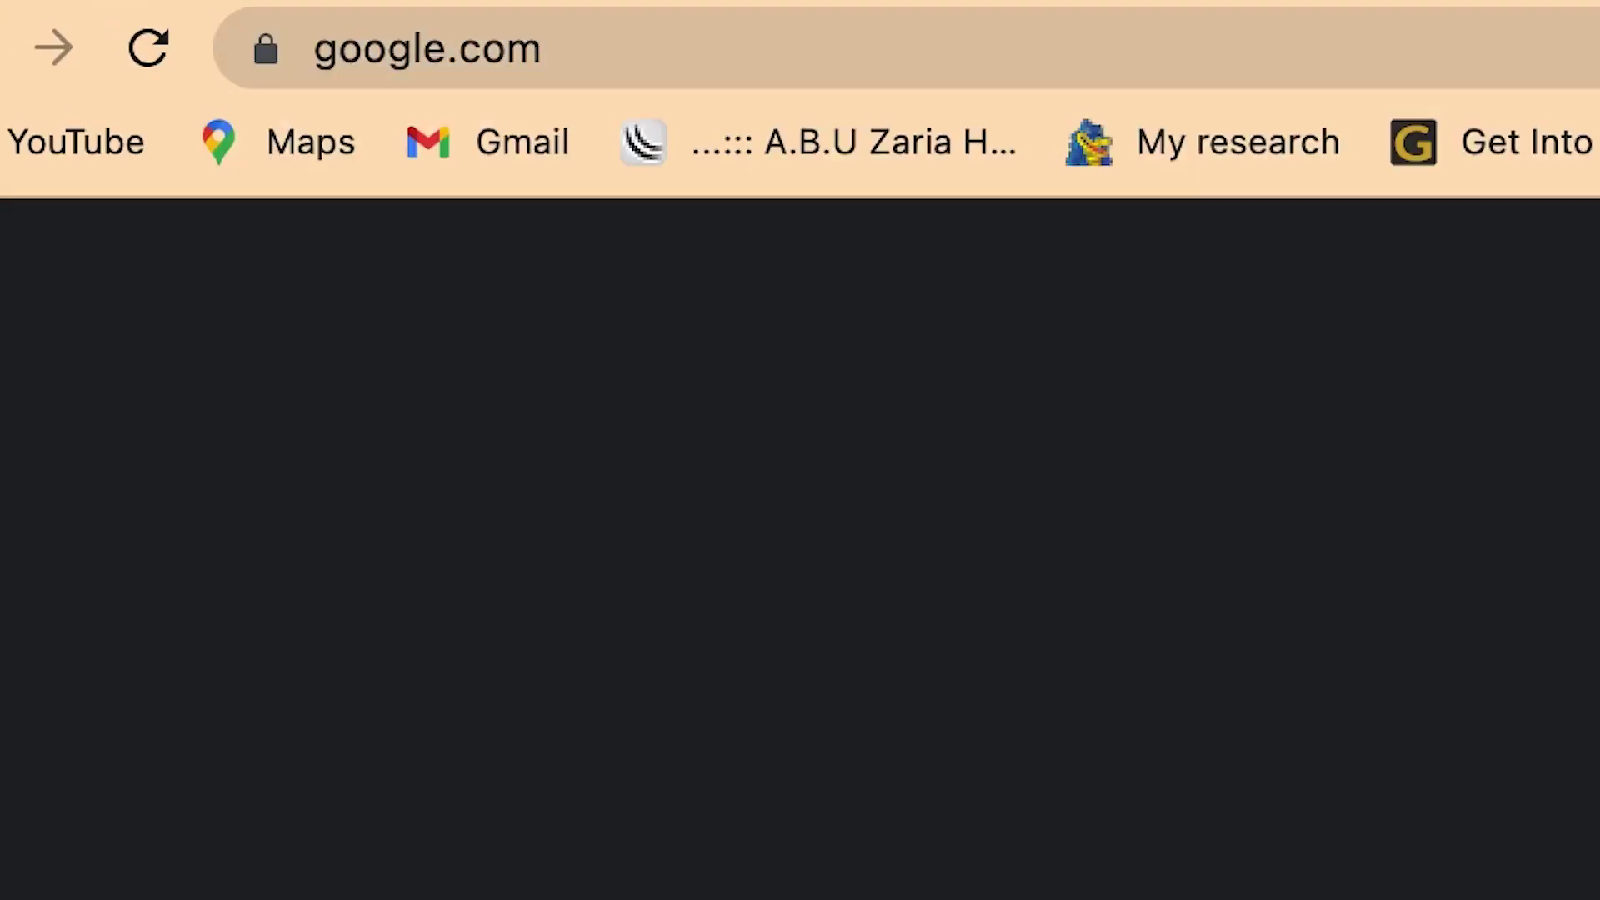
{"action": "type", "text": "vide"}
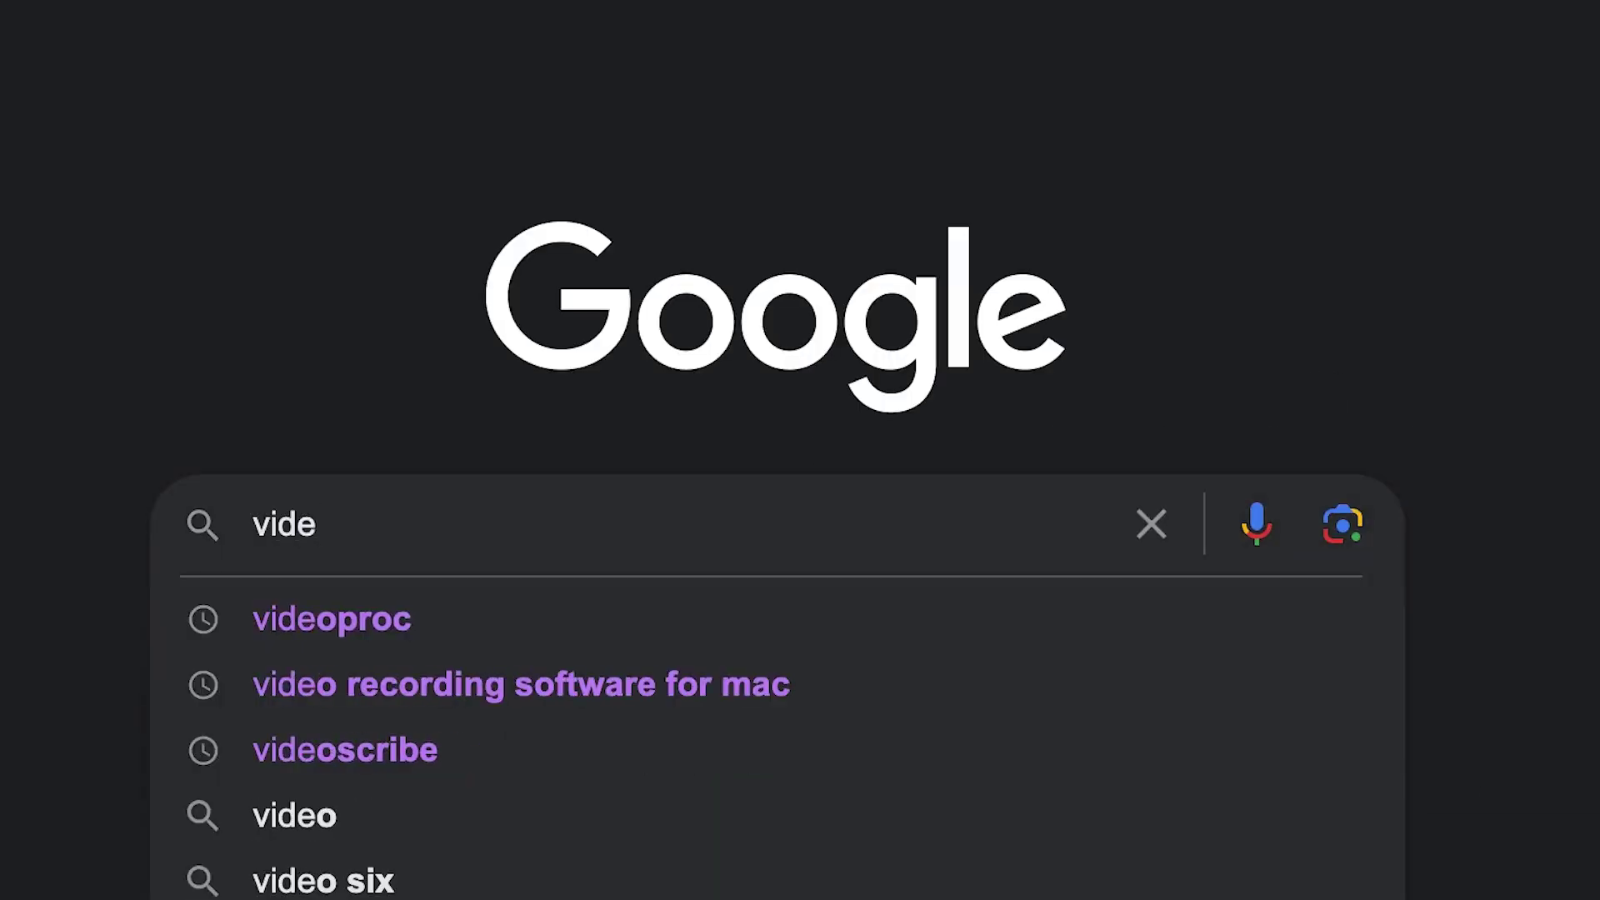
{"action": "type", "text": "oproc"}
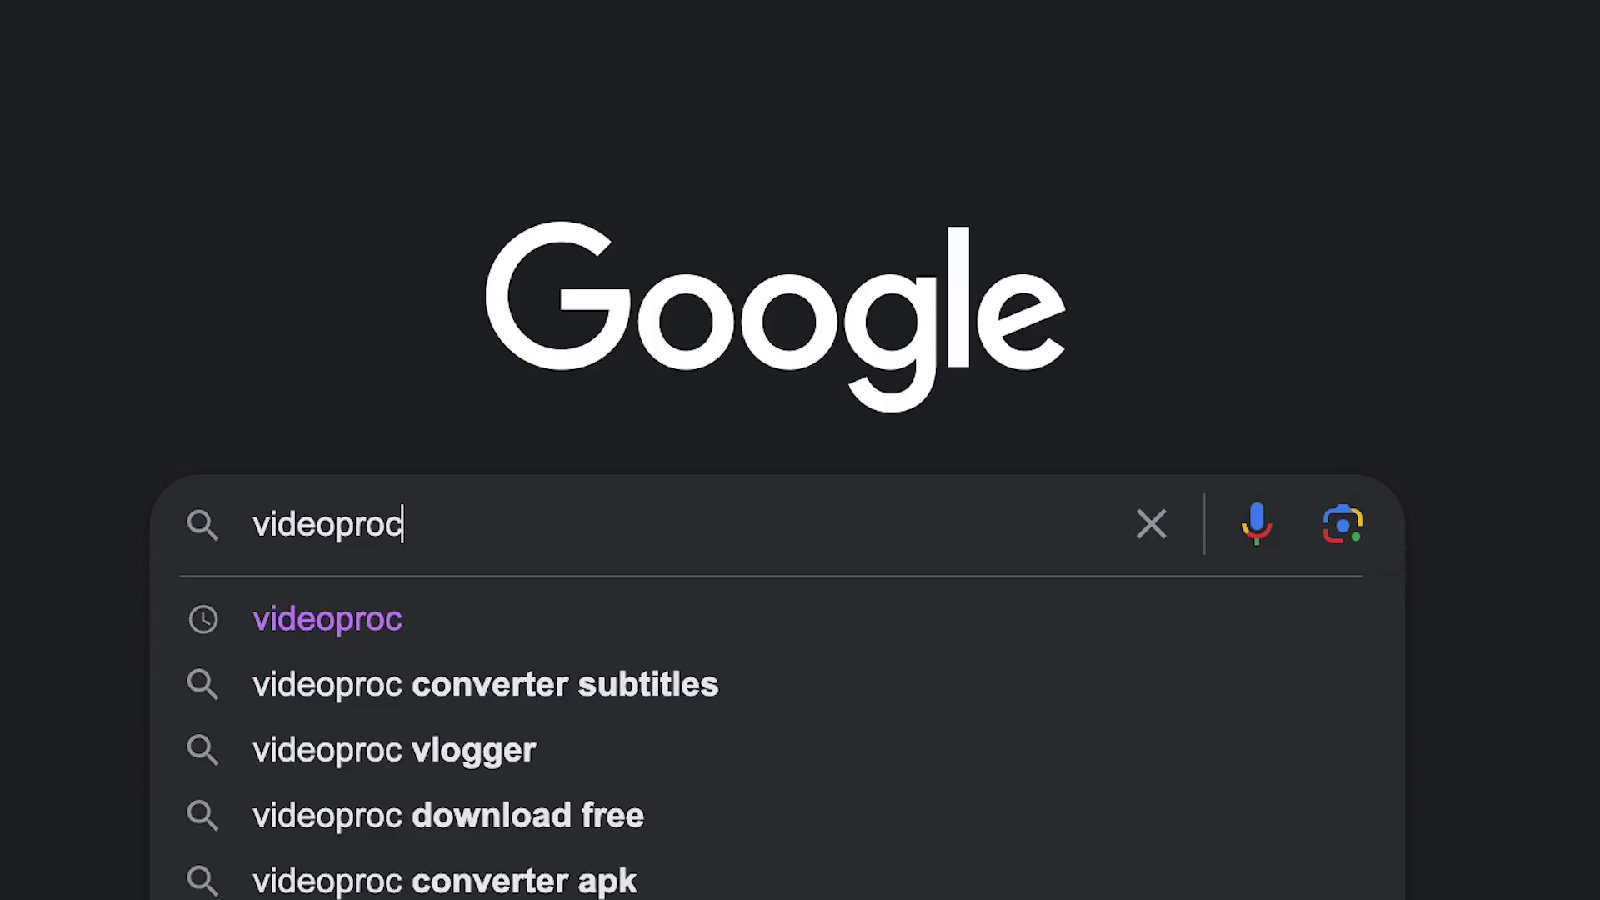
{"action": "key", "text": "Return"}
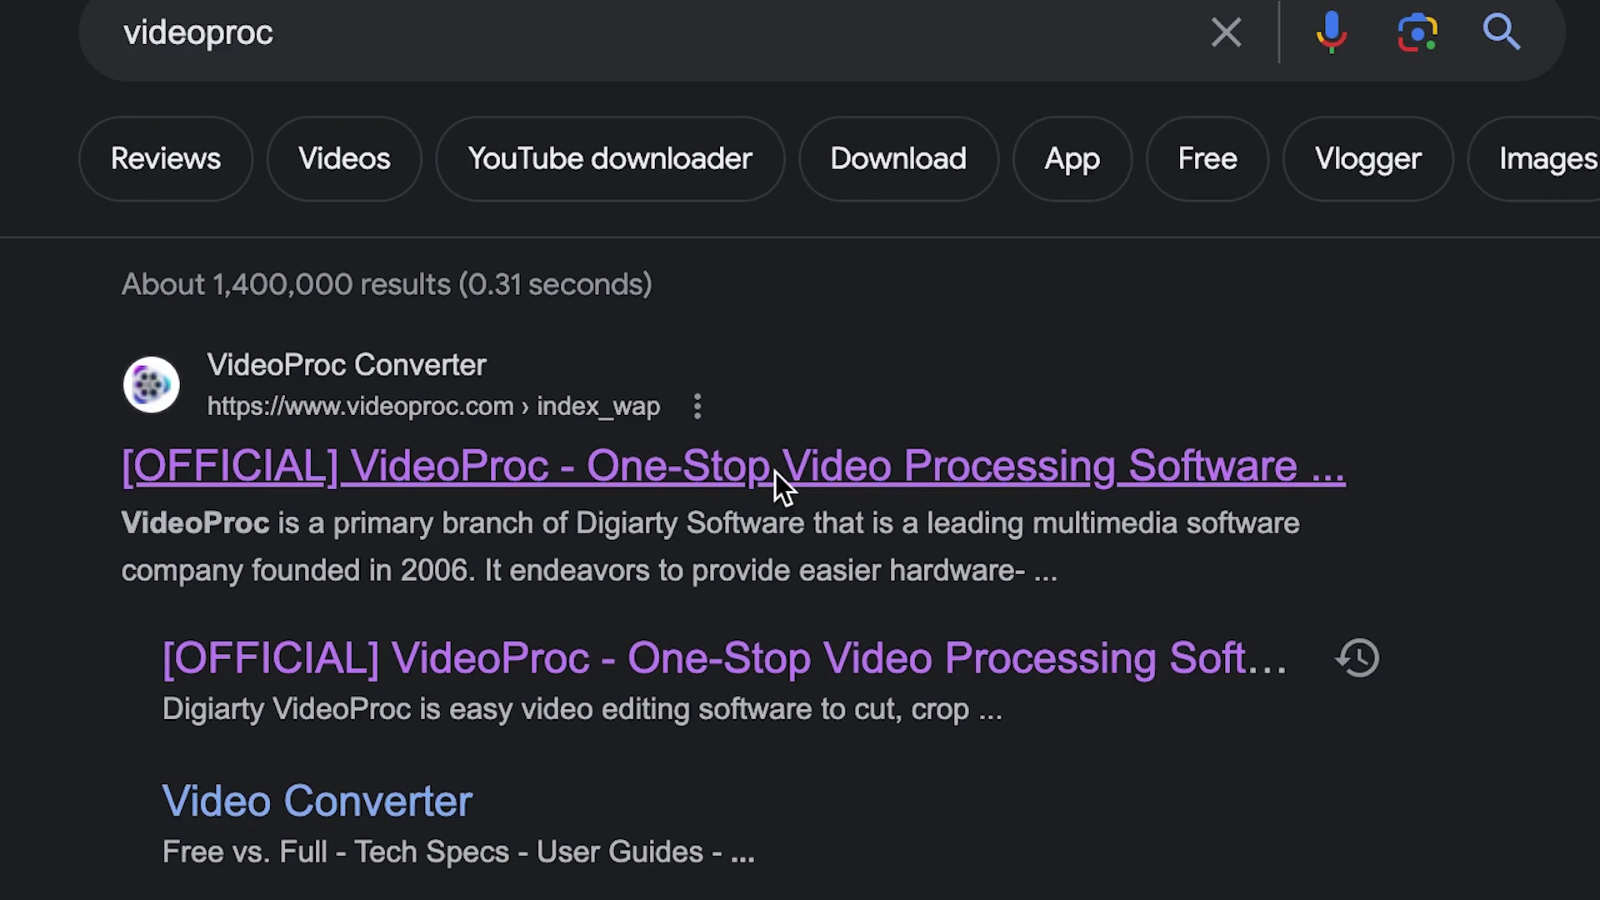
- Open the official VideoProc website from the search results and go to its Download Center
{"action": "left_click", "coordinate": [733, 467]}
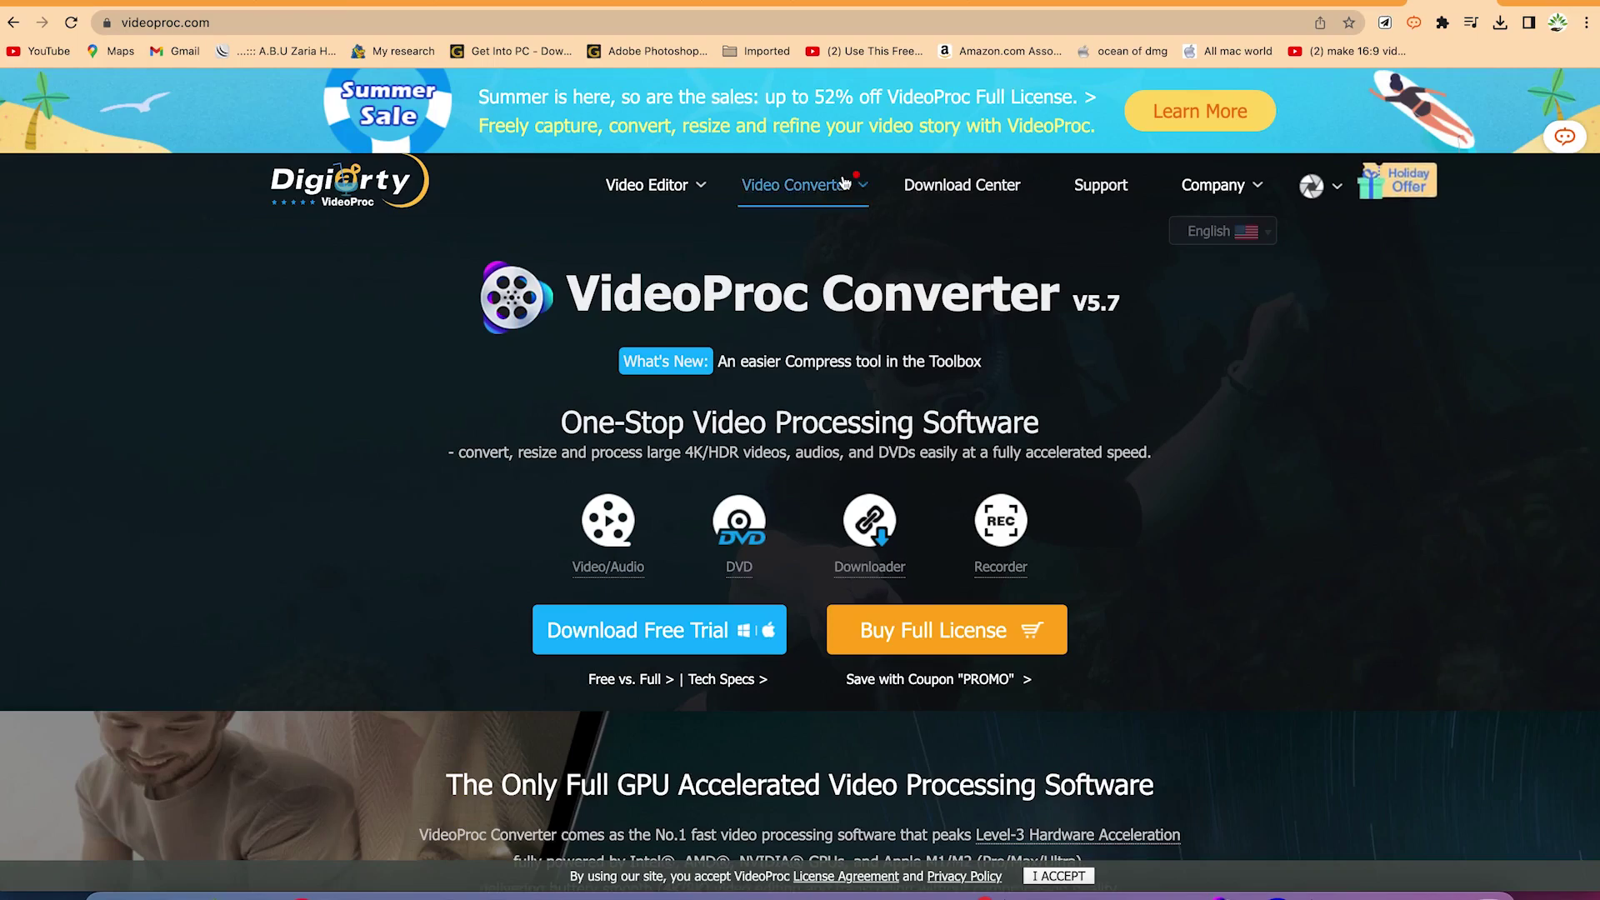
{"action": "left_click", "coordinate": [960, 187]}
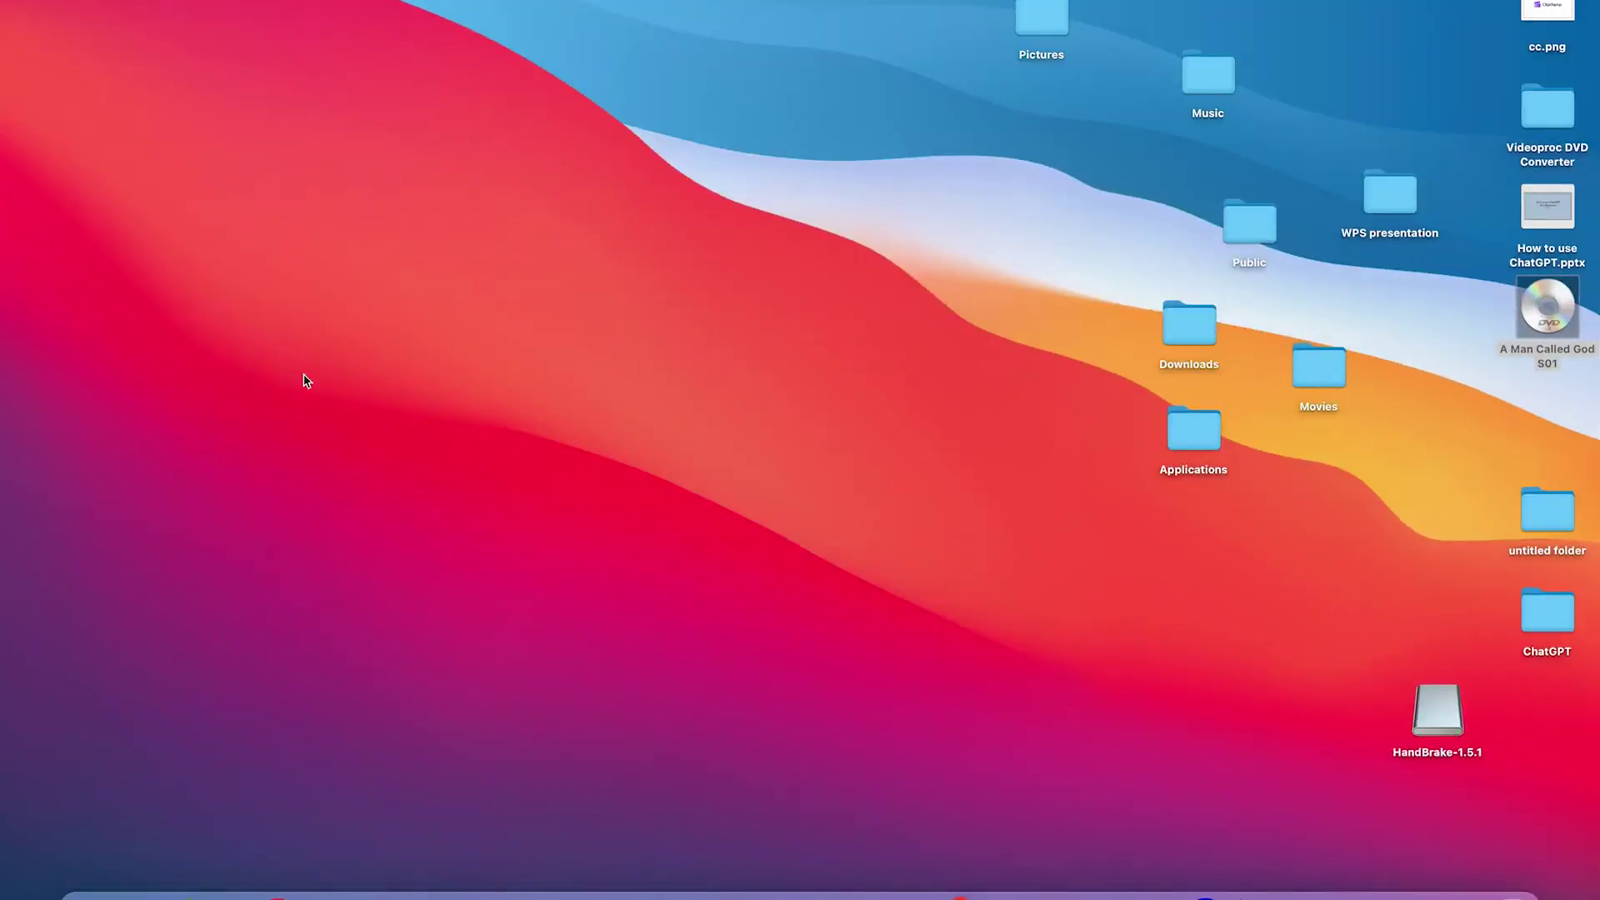
- Launch VideoProc Converter from the installed applications and open its DVD tool
{"action": "left_click", "coordinate": [135, 895]}
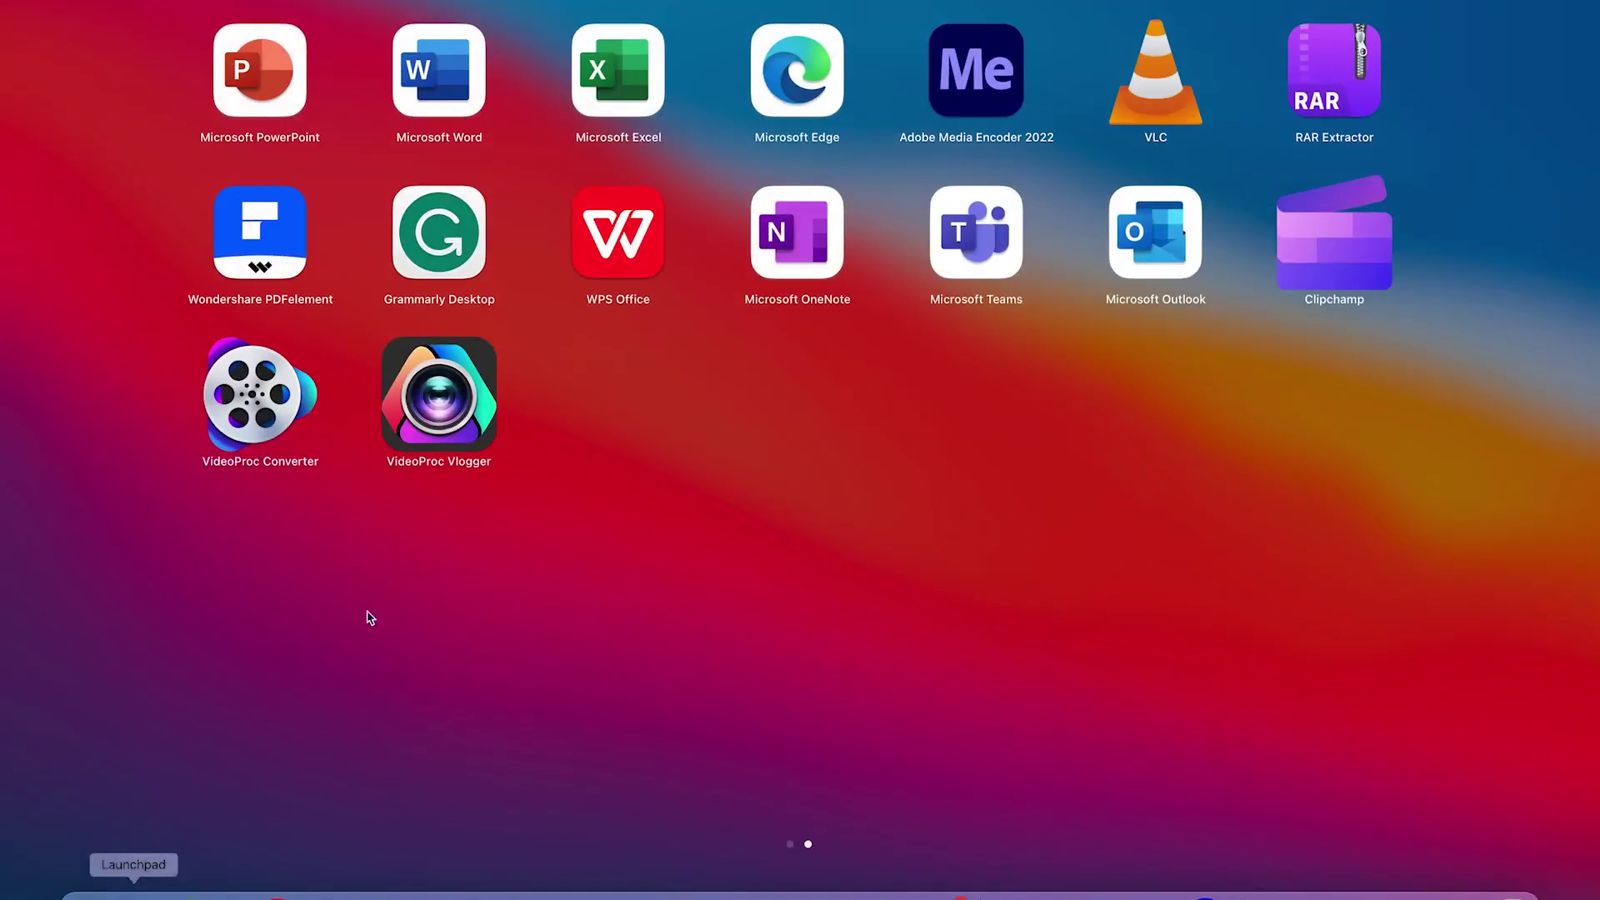
{"action": "left_click", "coordinate": [242, 417]}
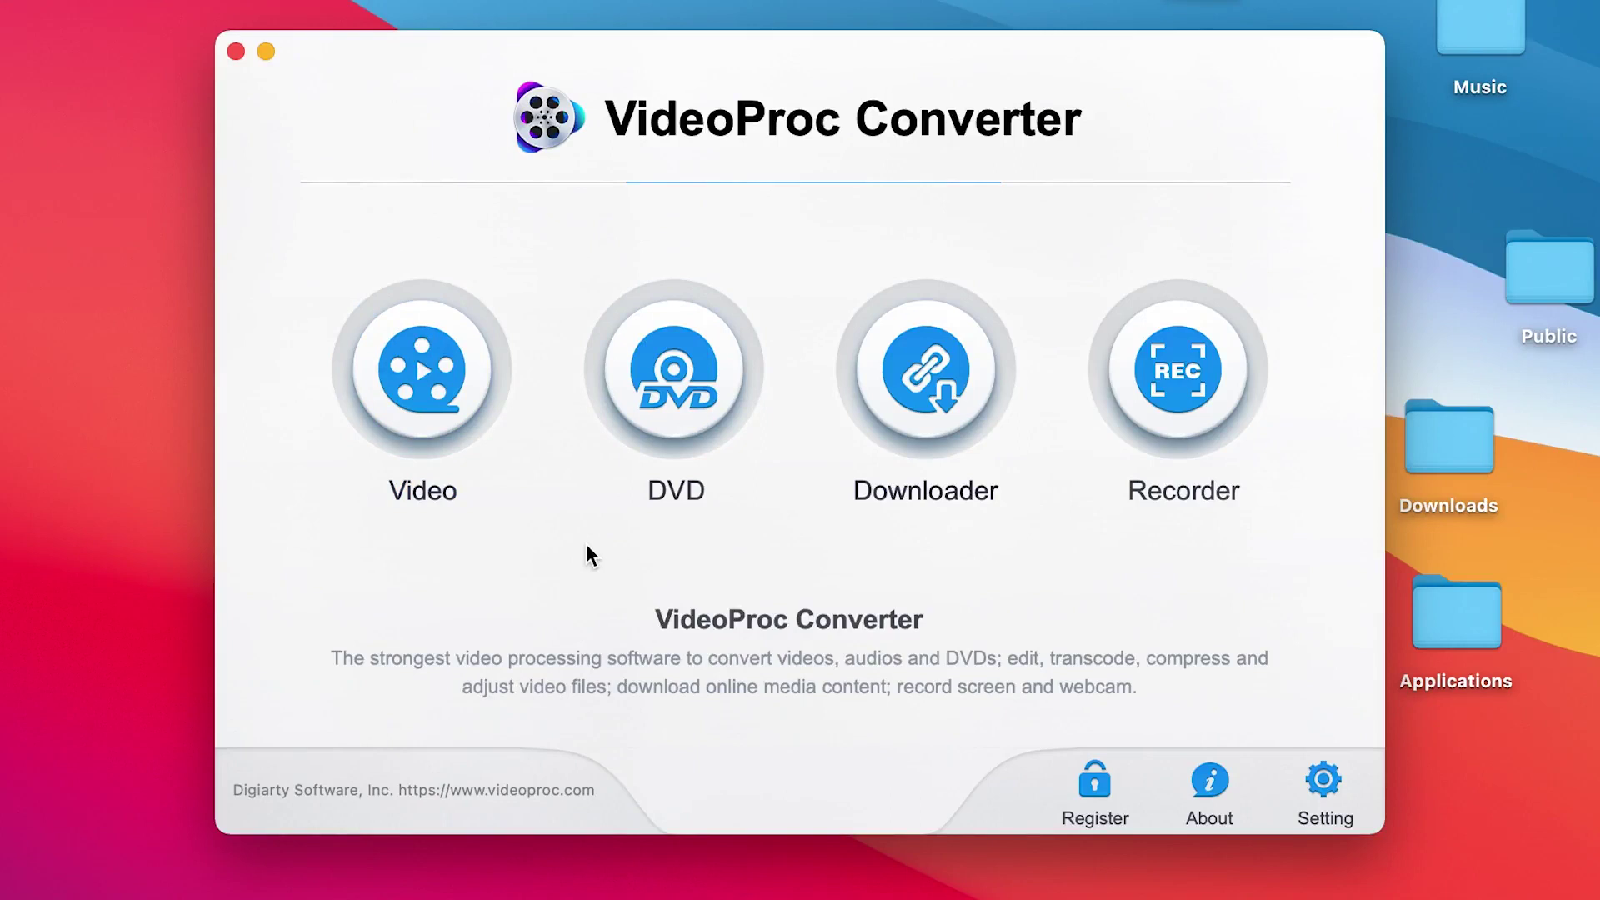
{"action": "left_click", "coordinate": [675, 380]}
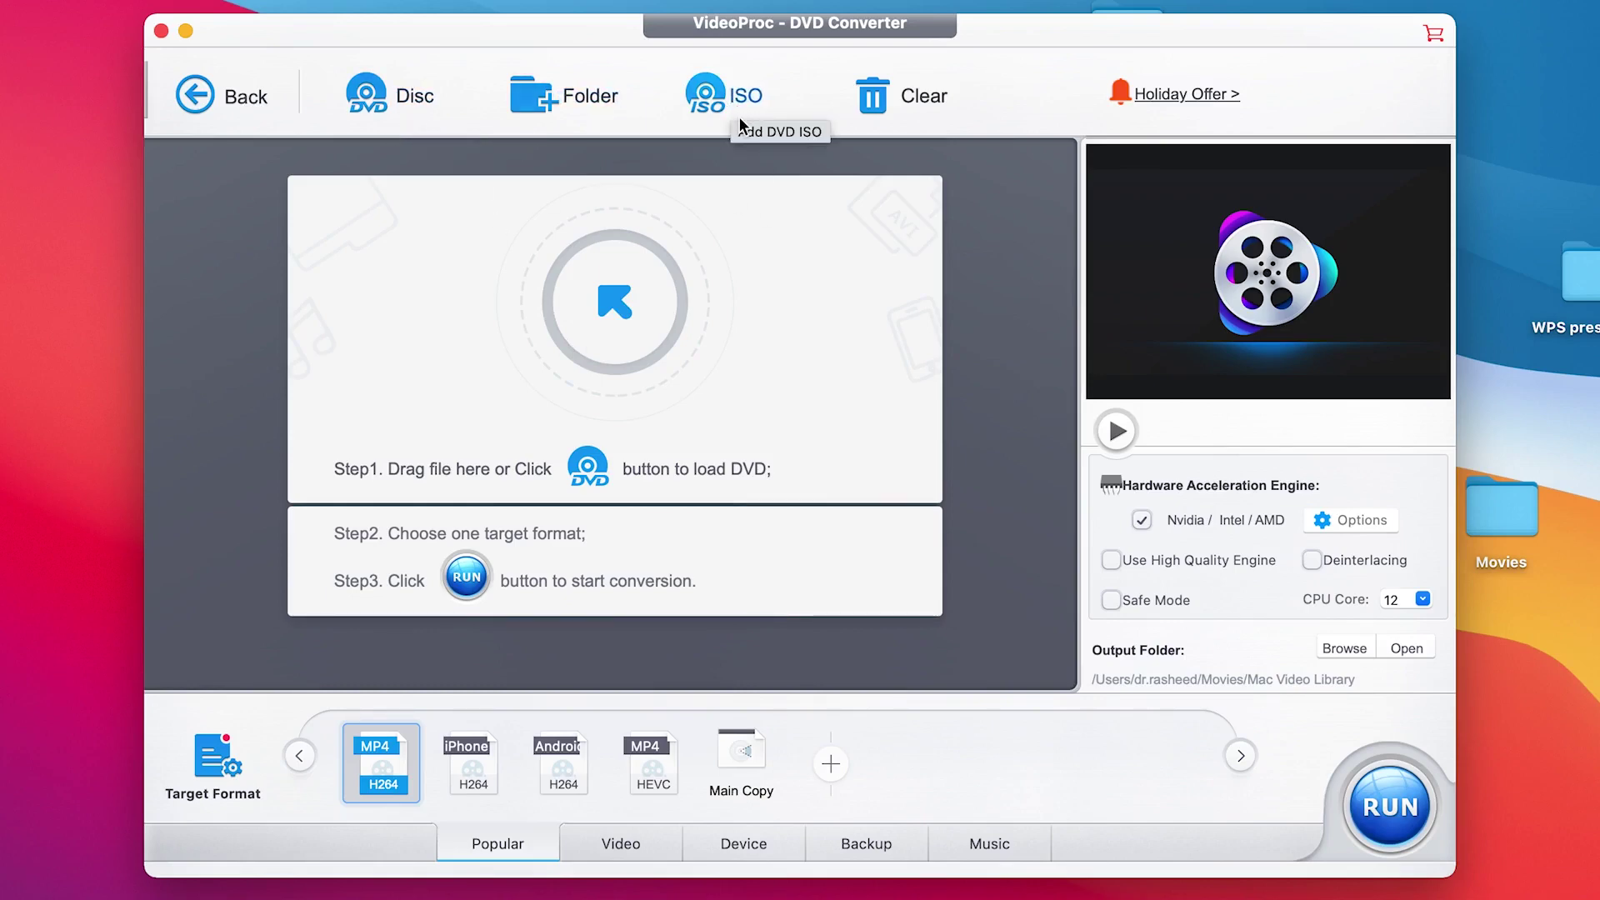
- Look through the popular, video, device, backup and music output formats offered for DVD conversion
{"action": "mouse_move", "coordinate": [350, 739]}
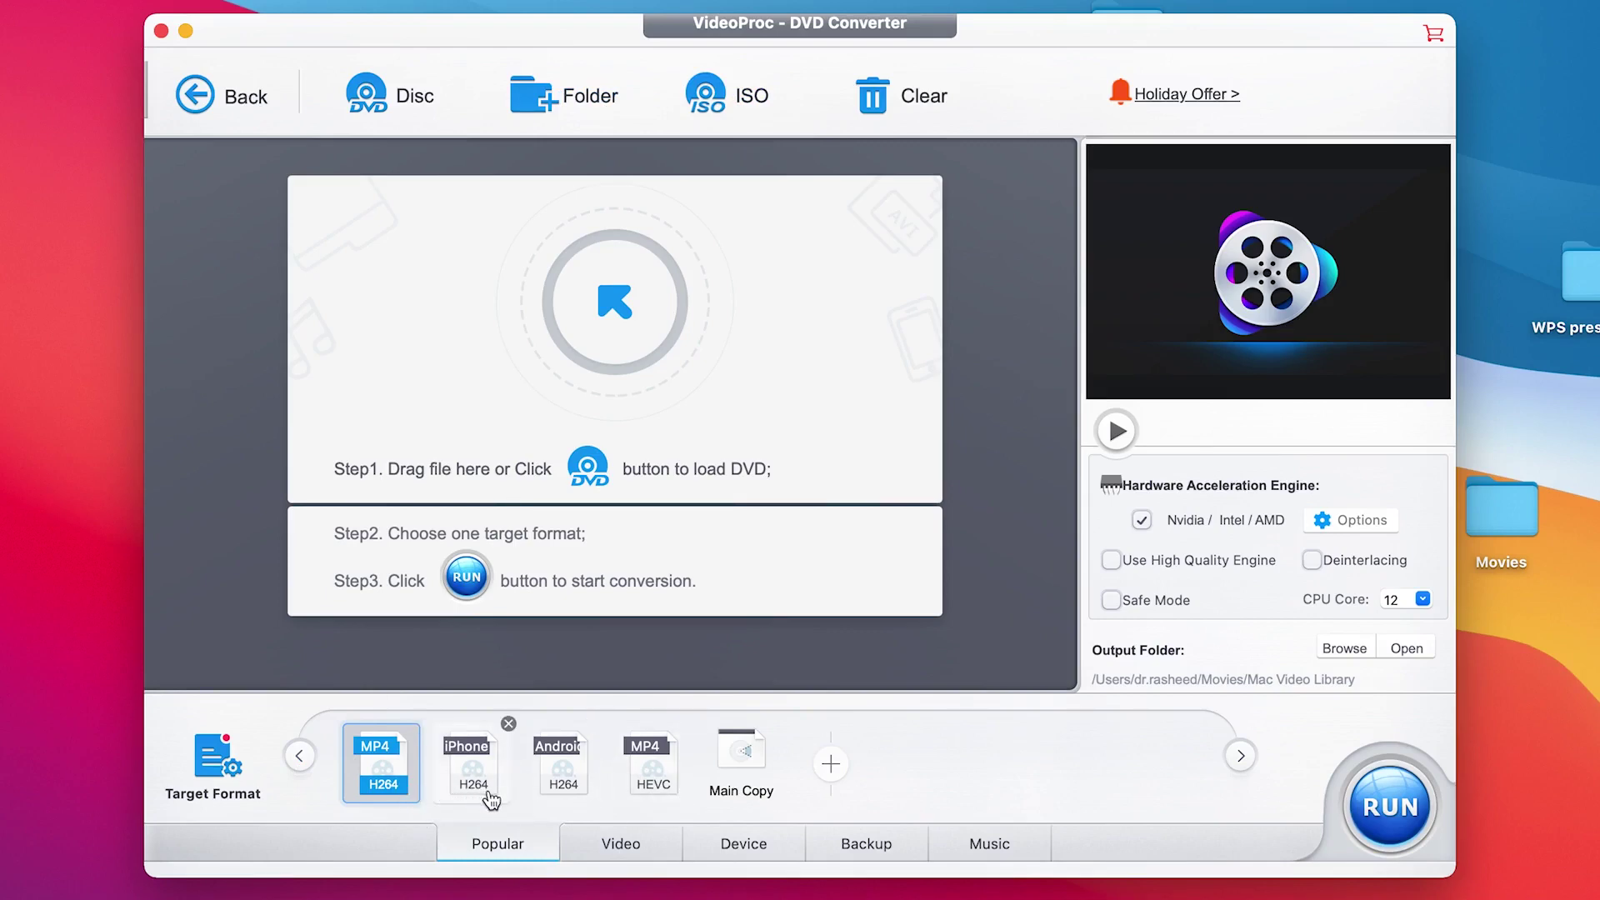
{"action": "mouse_move", "coordinate": [491, 800]}
{"action": "left_click", "coordinate": [621, 842]}
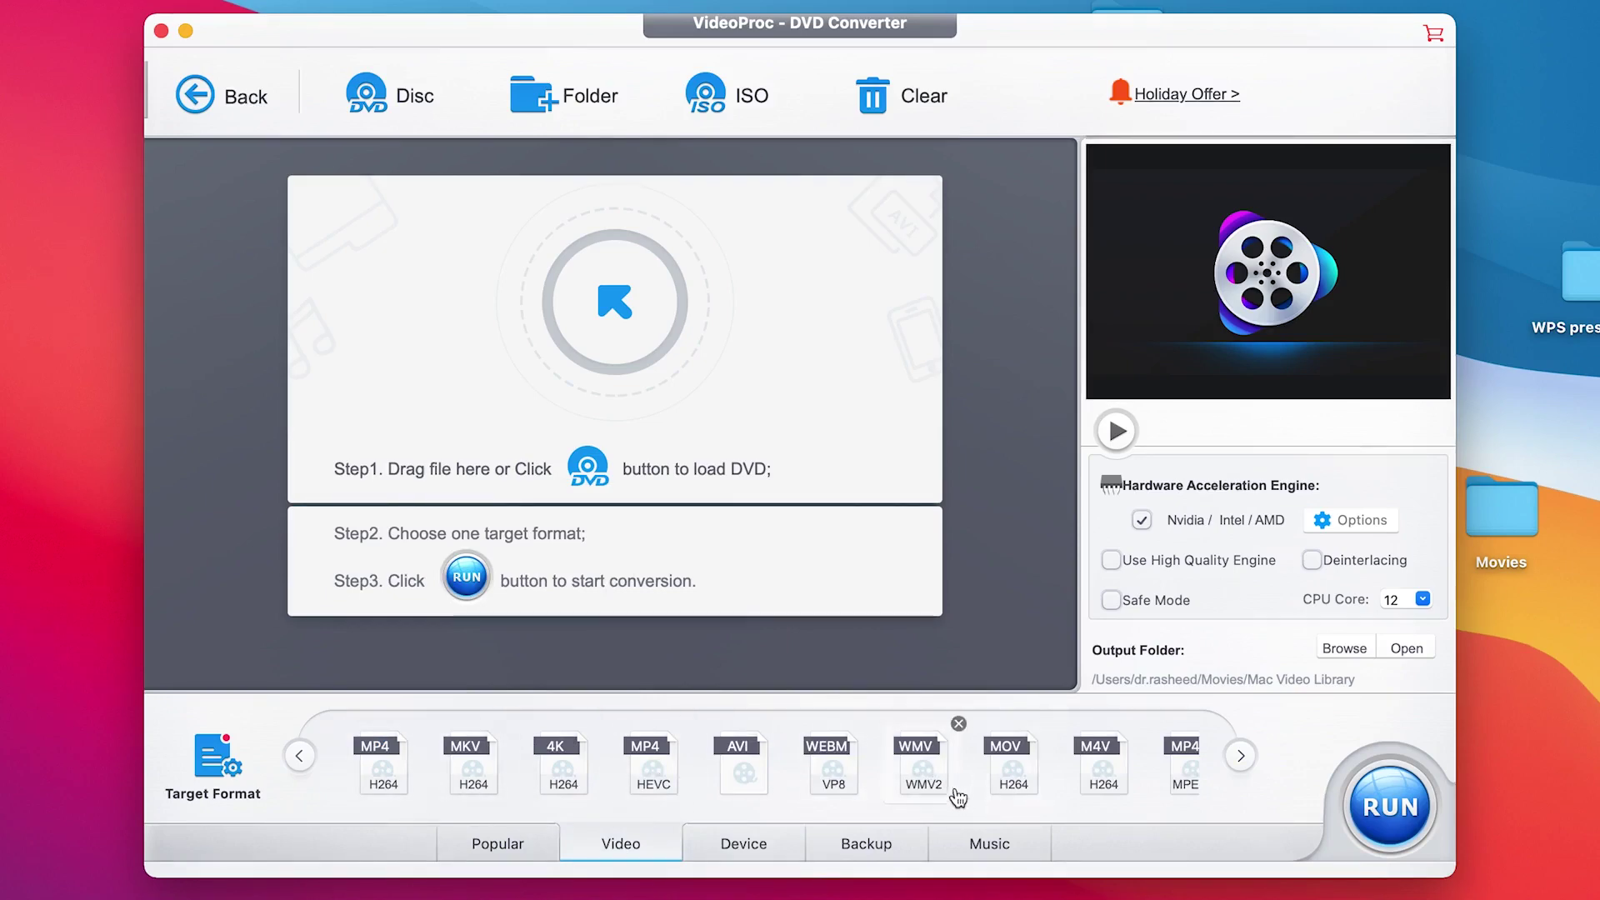
{"action": "left_click", "coordinate": [763, 843]}
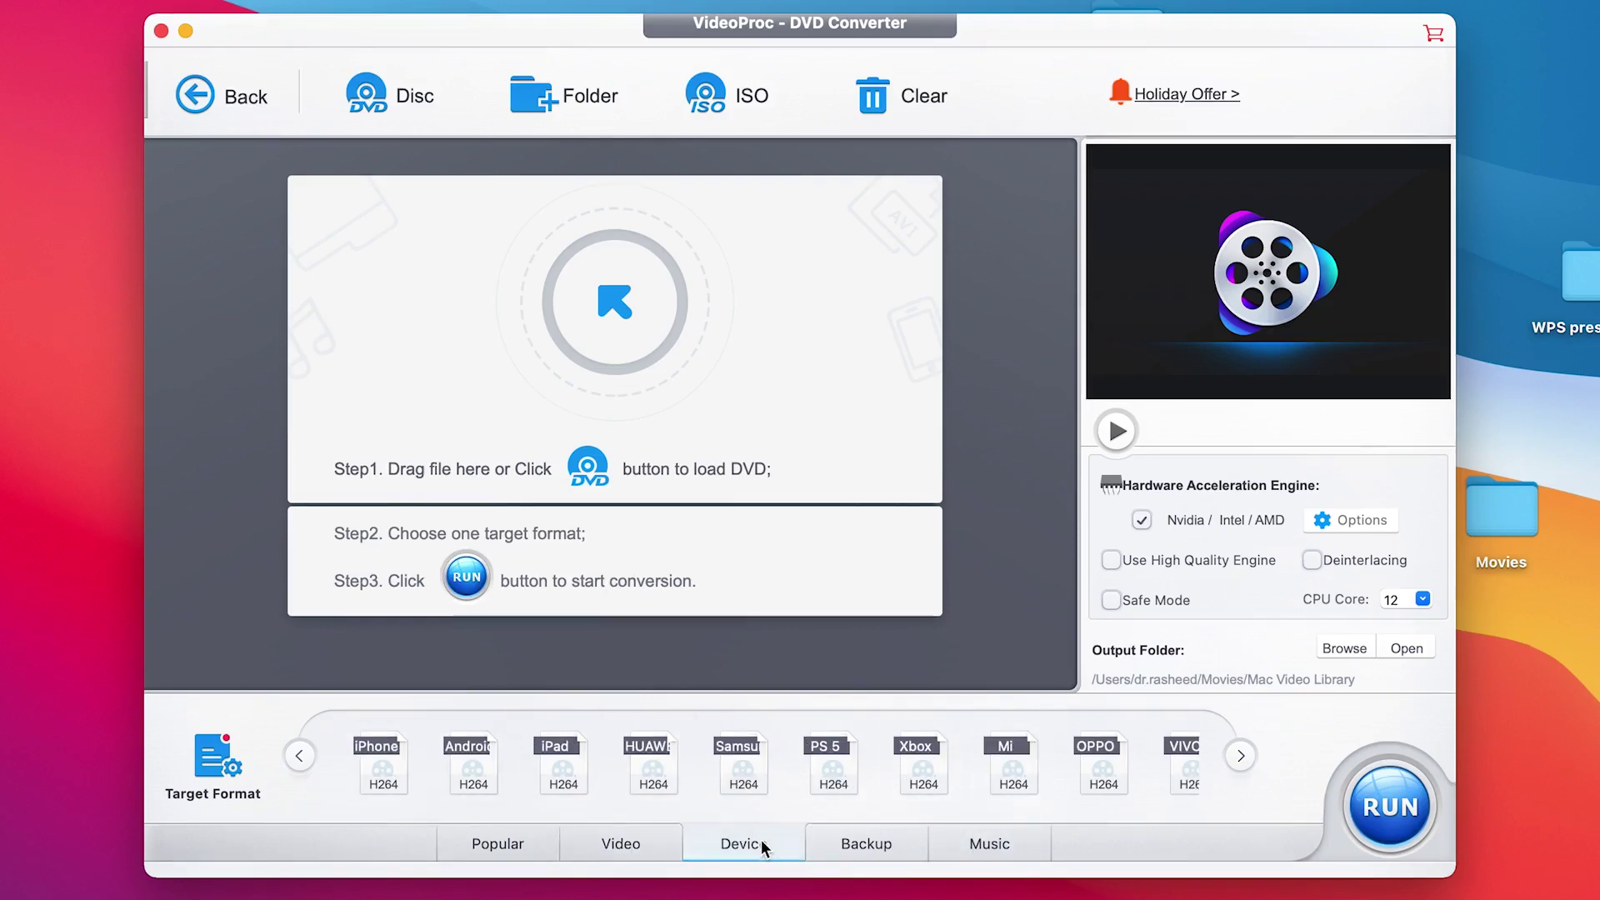
{"action": "left_click", "coordinate": [865, 844]}
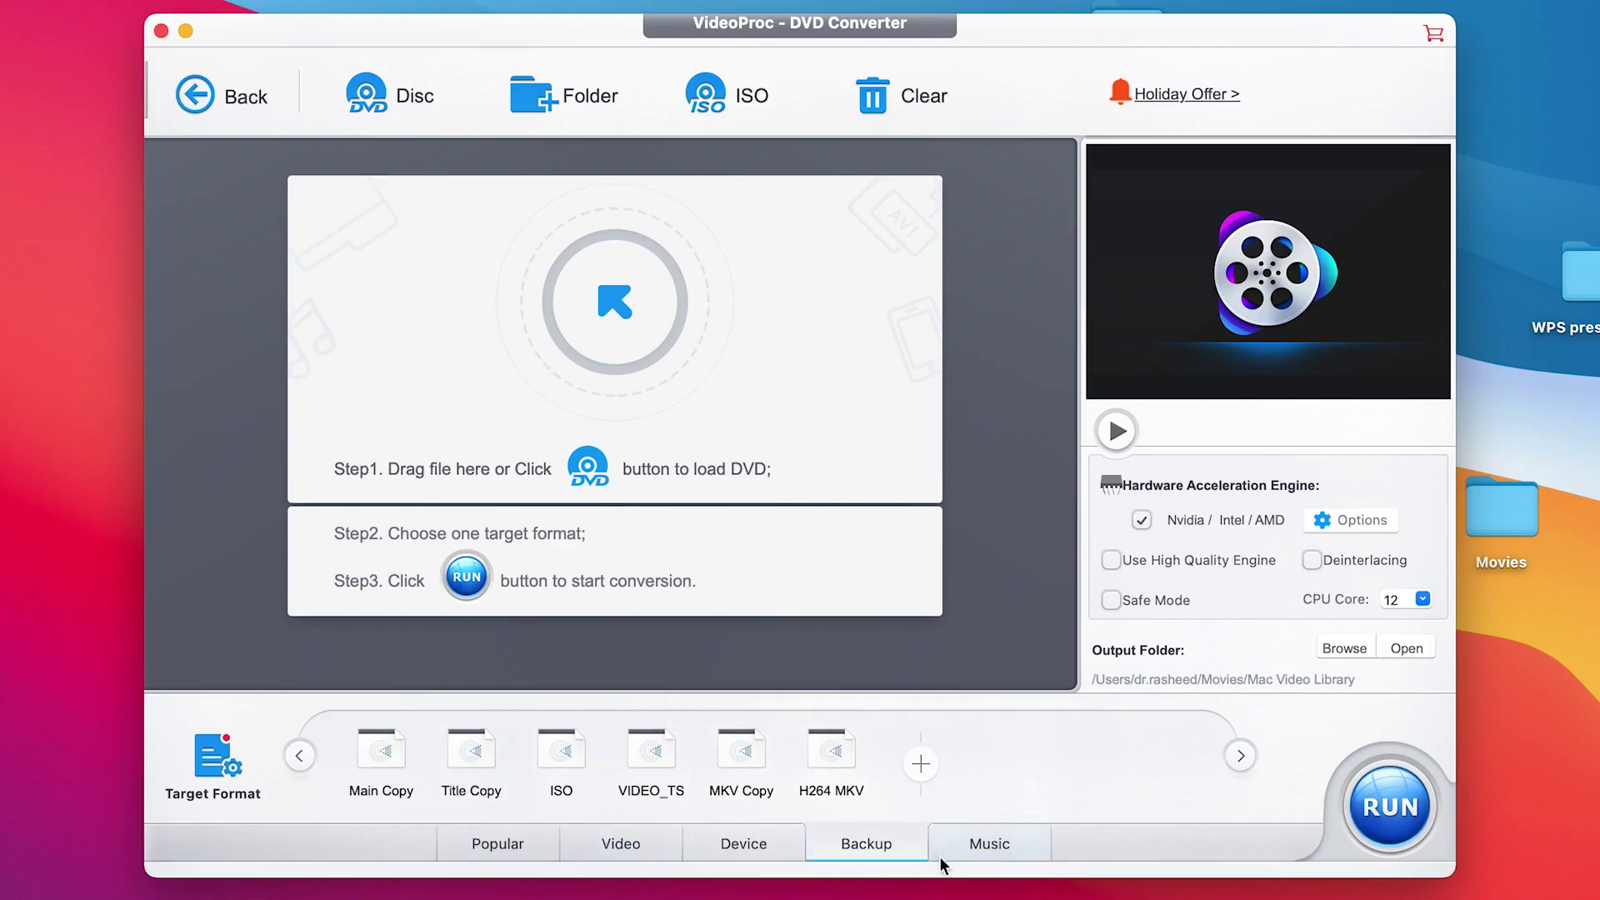
{"action": "left_click", "coordinate": [960, 836]}
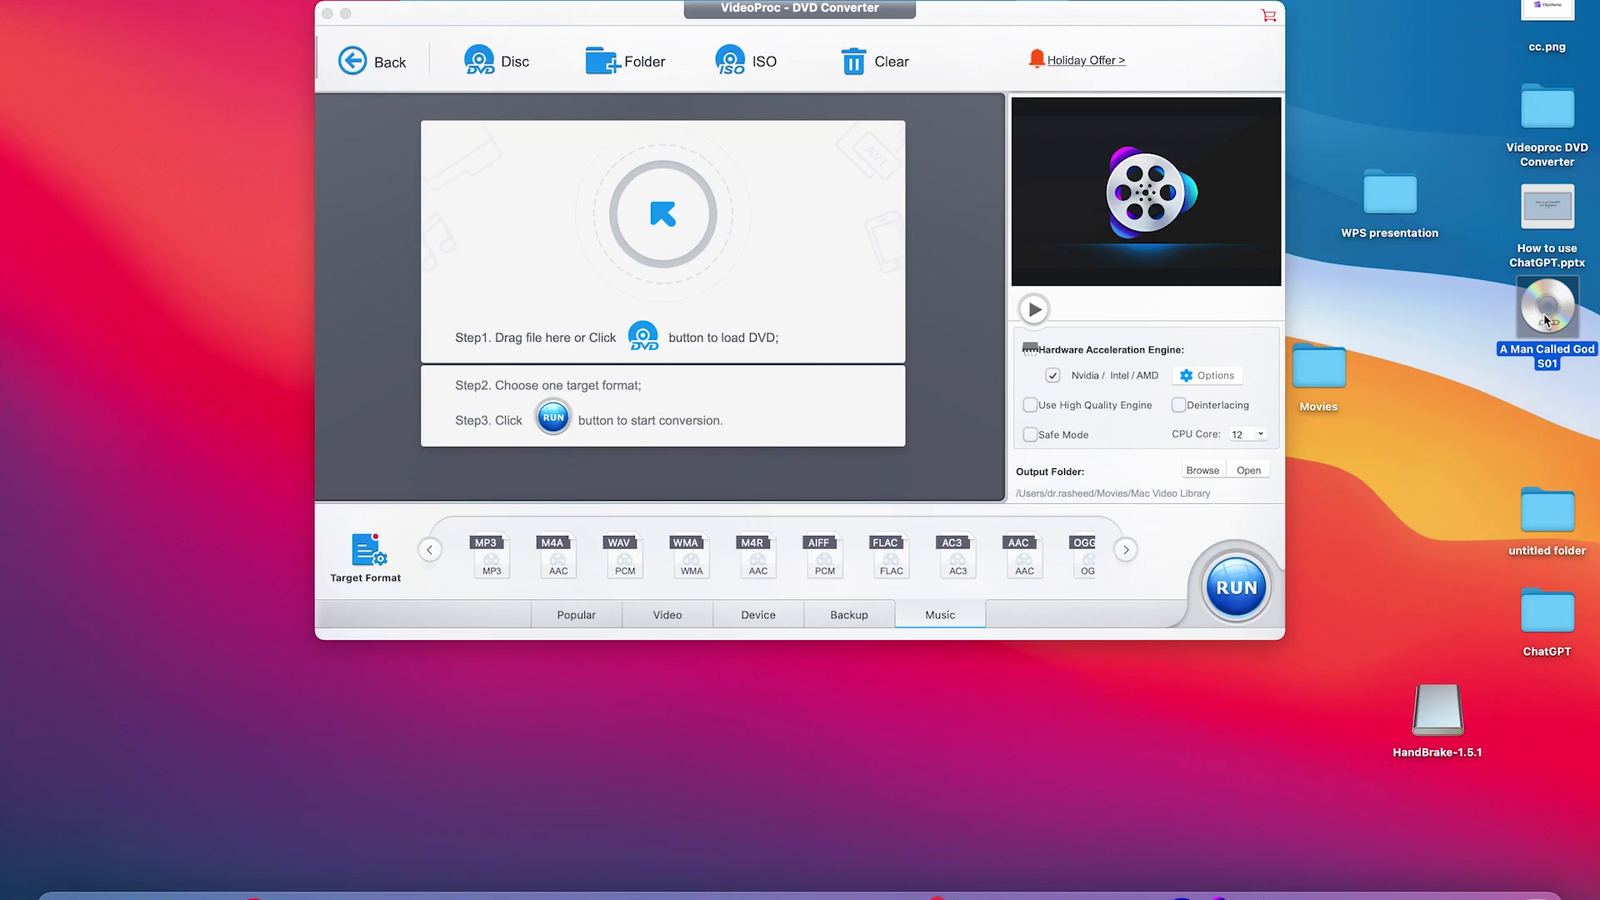
- Load the A Man Called God S01 DVD from the desktop and look through the chapters of Title 1
{"action": "left_click_drag", "start_coordinate": [1545, 319], "coordinate": [669, 220]}
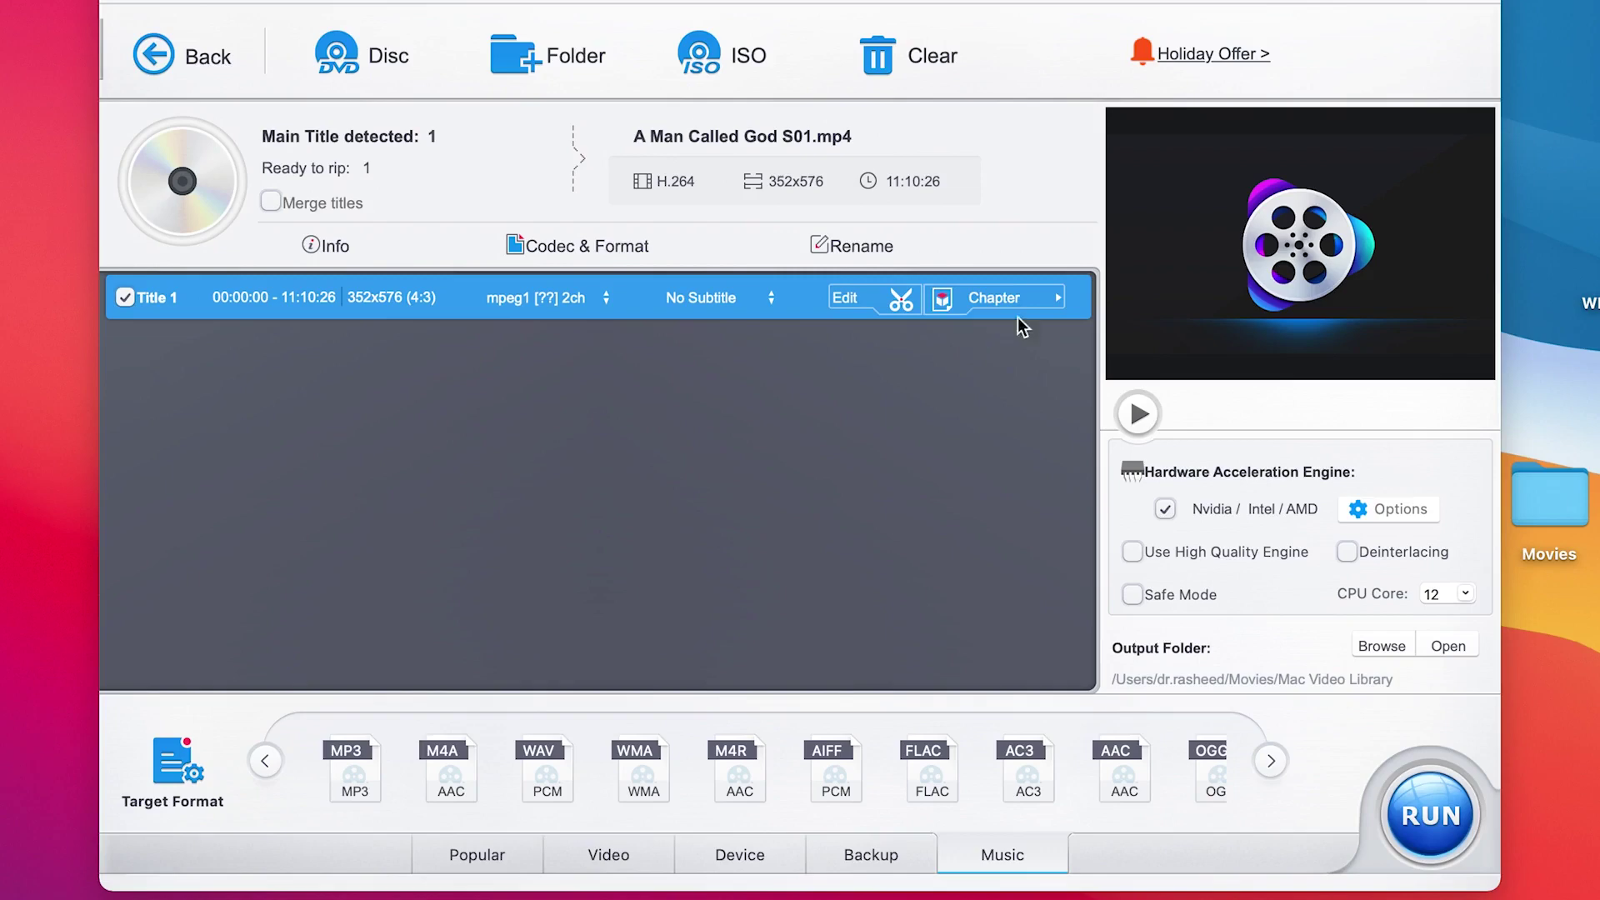
{"action": "left_click", "coordinate": [1054, 299]}
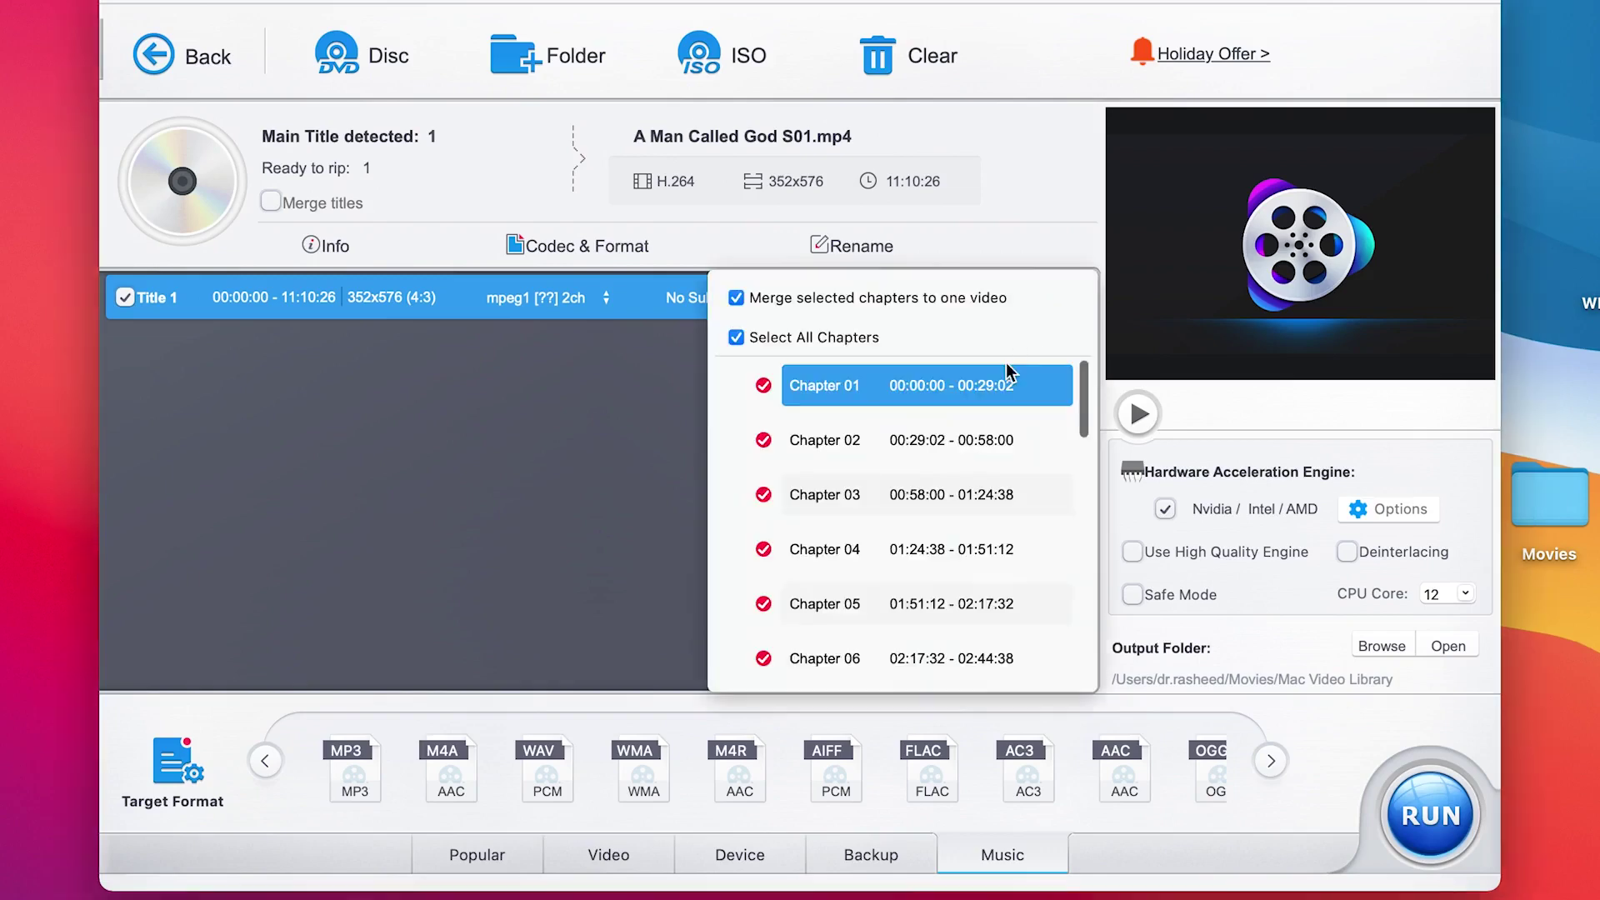
{"action": "scroll", "coordinate": [1006, 367], "scroll_direction": "down", "scroll_amount": 5}
{"action": "scroll", "coordinate": [1006, 367], "scroll_direction": "down", "scroll_amount": 6}
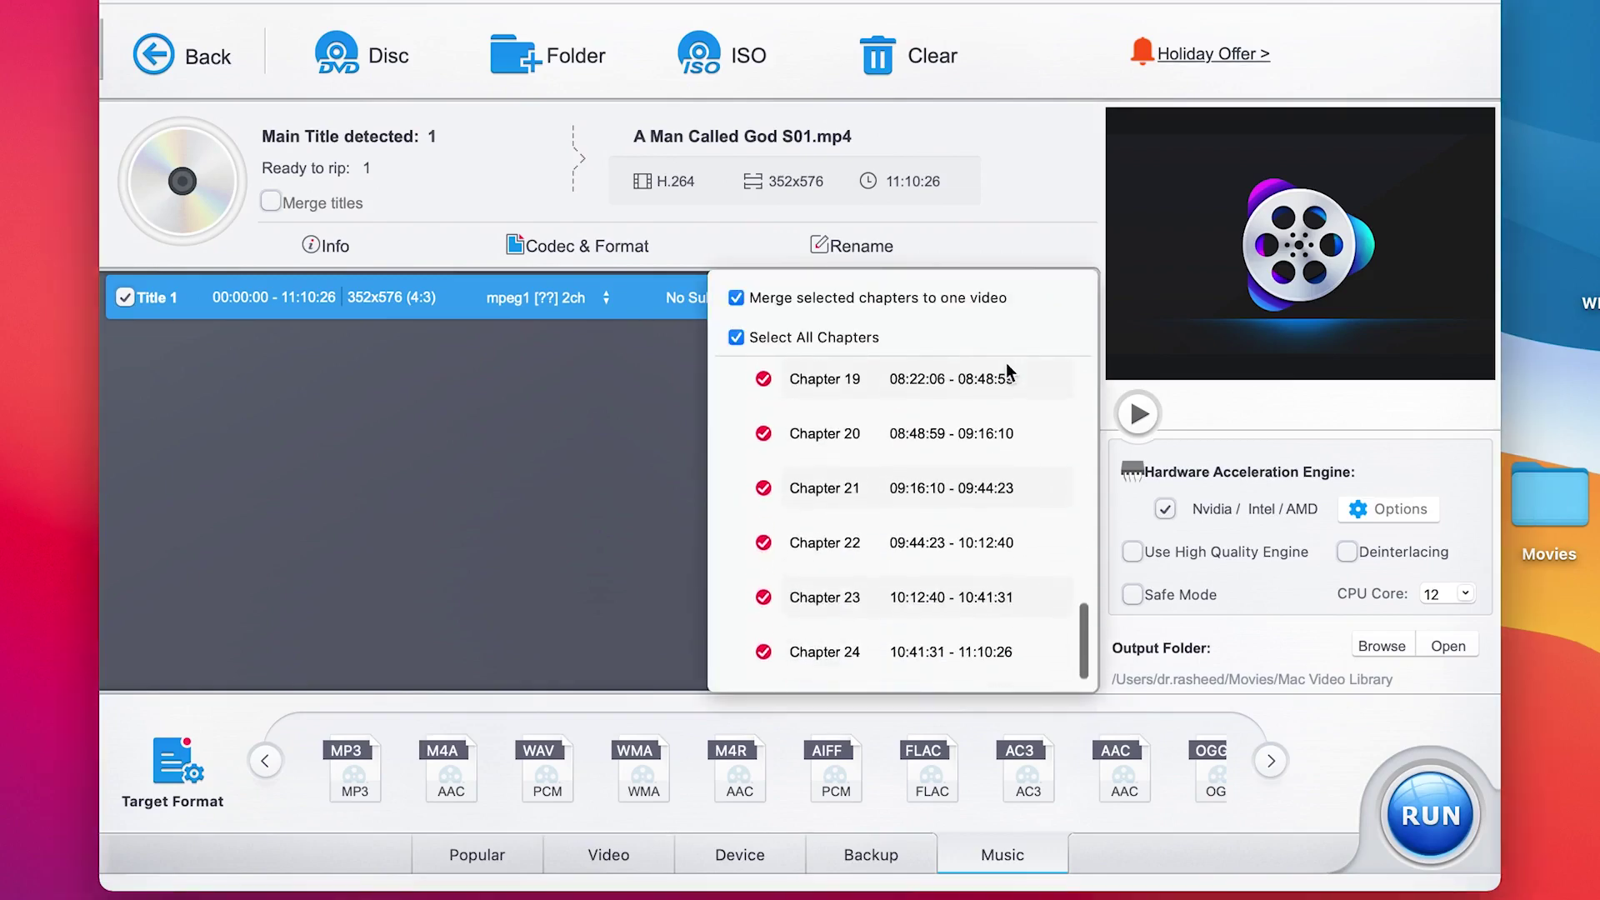
{"action": "scroll", "coordinate": [1006, 367], "scroll_direction": "up", "scroll_amount": 2}
{"action": "scroll", "coordinate": [1007, 367], "scroll_direction": "up", "scroll_amount": 9}
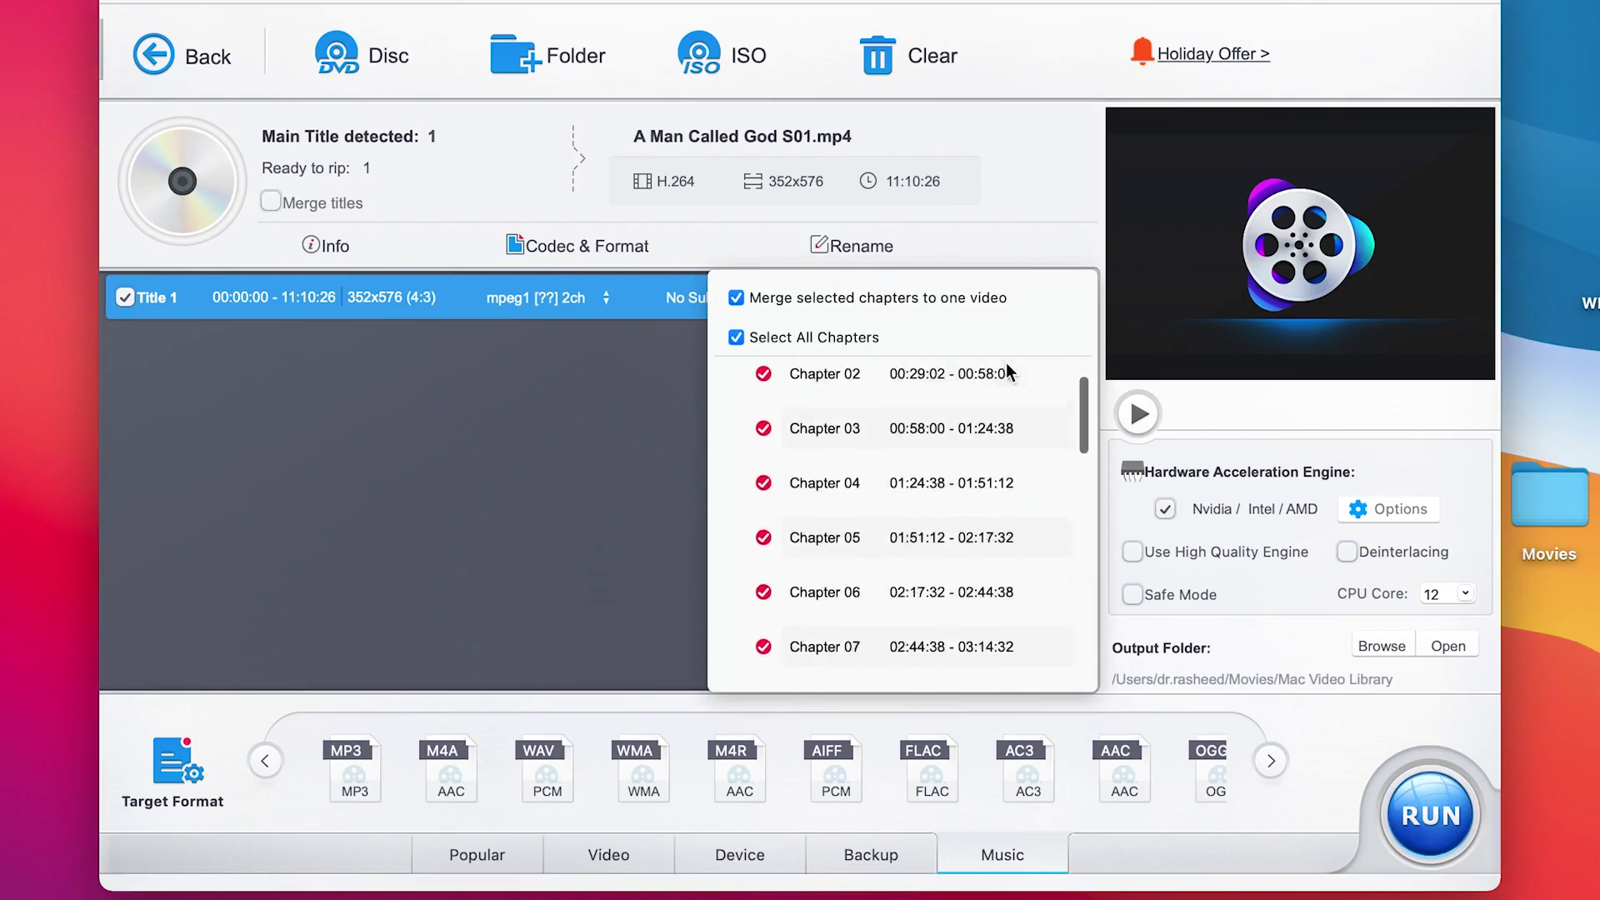
{"action": "left_click", "coordinate": [615, 421]}
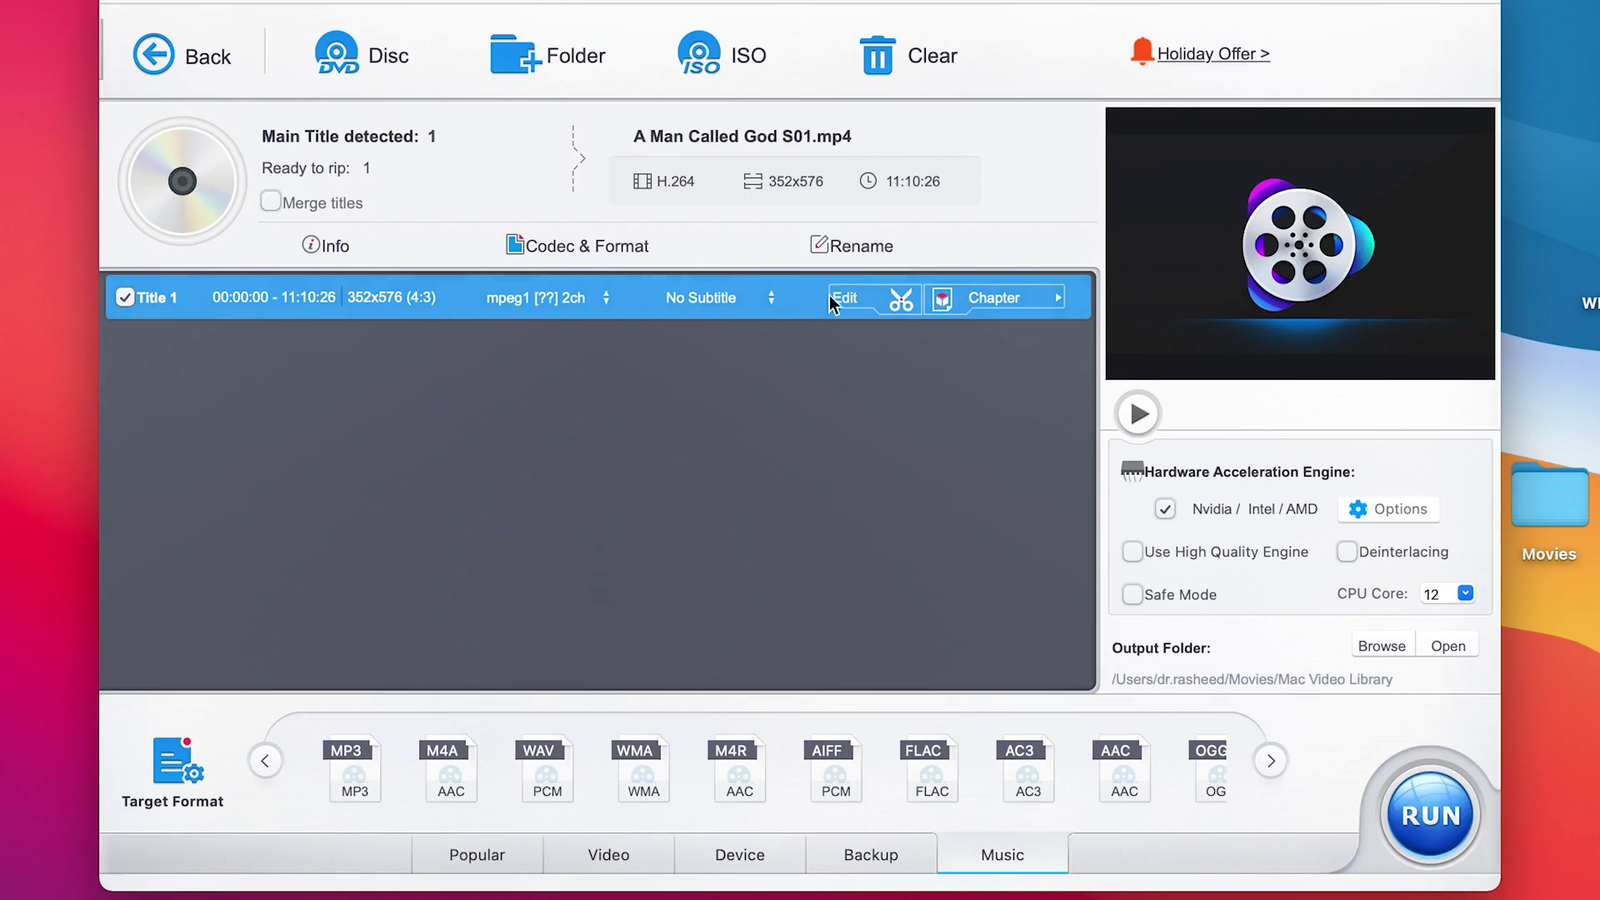
- Open Title 1 for editing and try left and right rotation, leaving the video rotated to 90°
{"action": "left_click", "coordinate": [875, 310]}
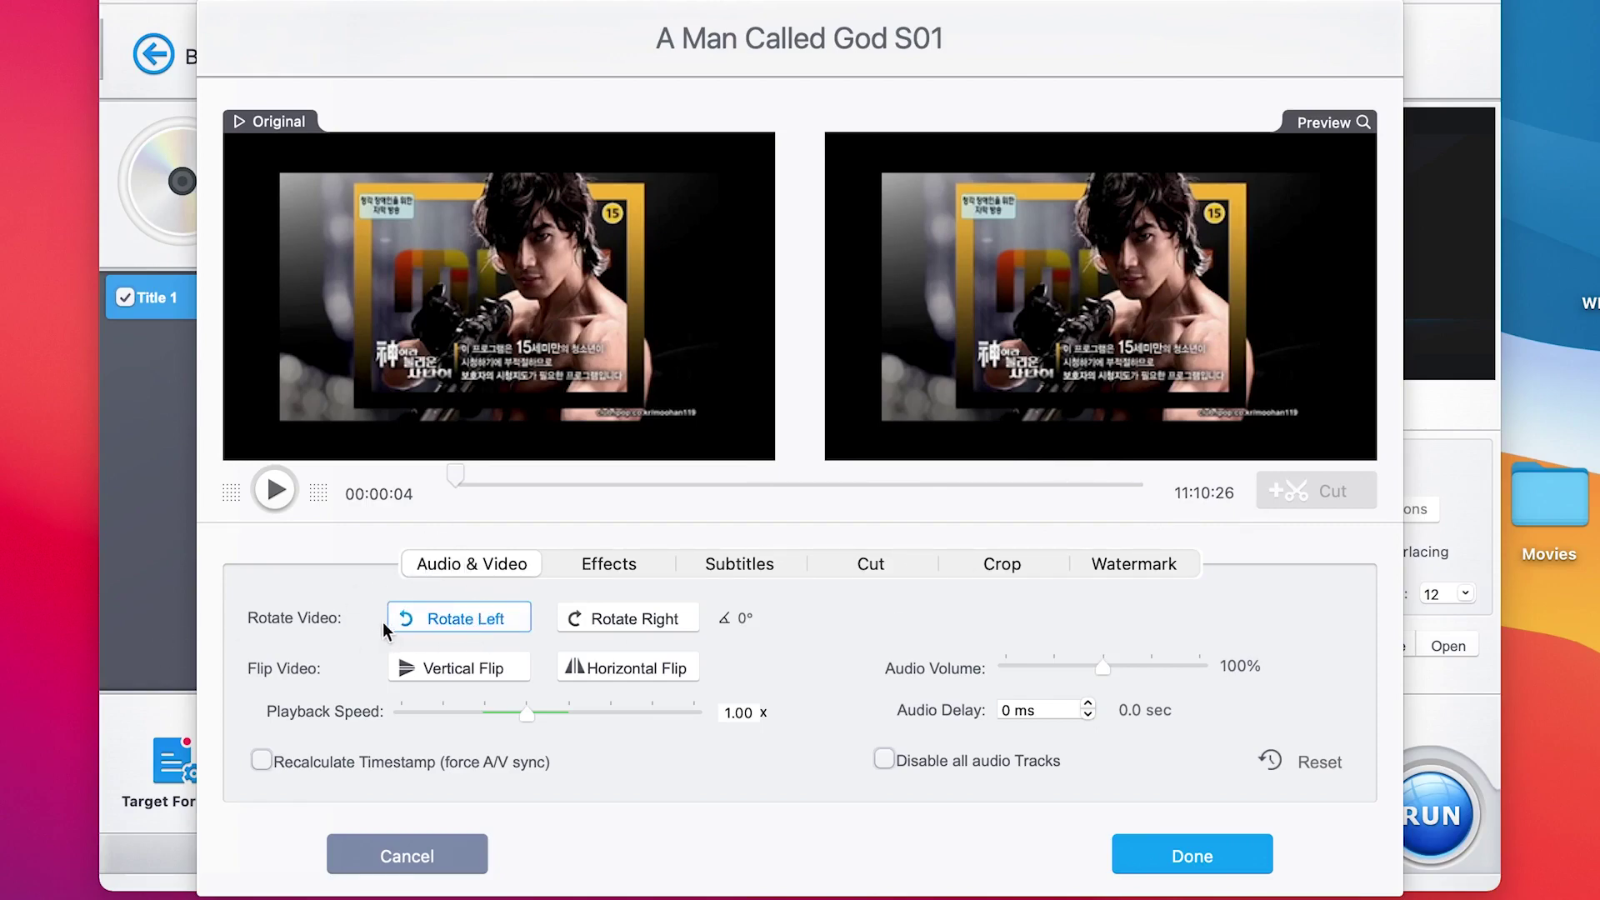
{"action": "left_click", "coordinate": [454, 627]}
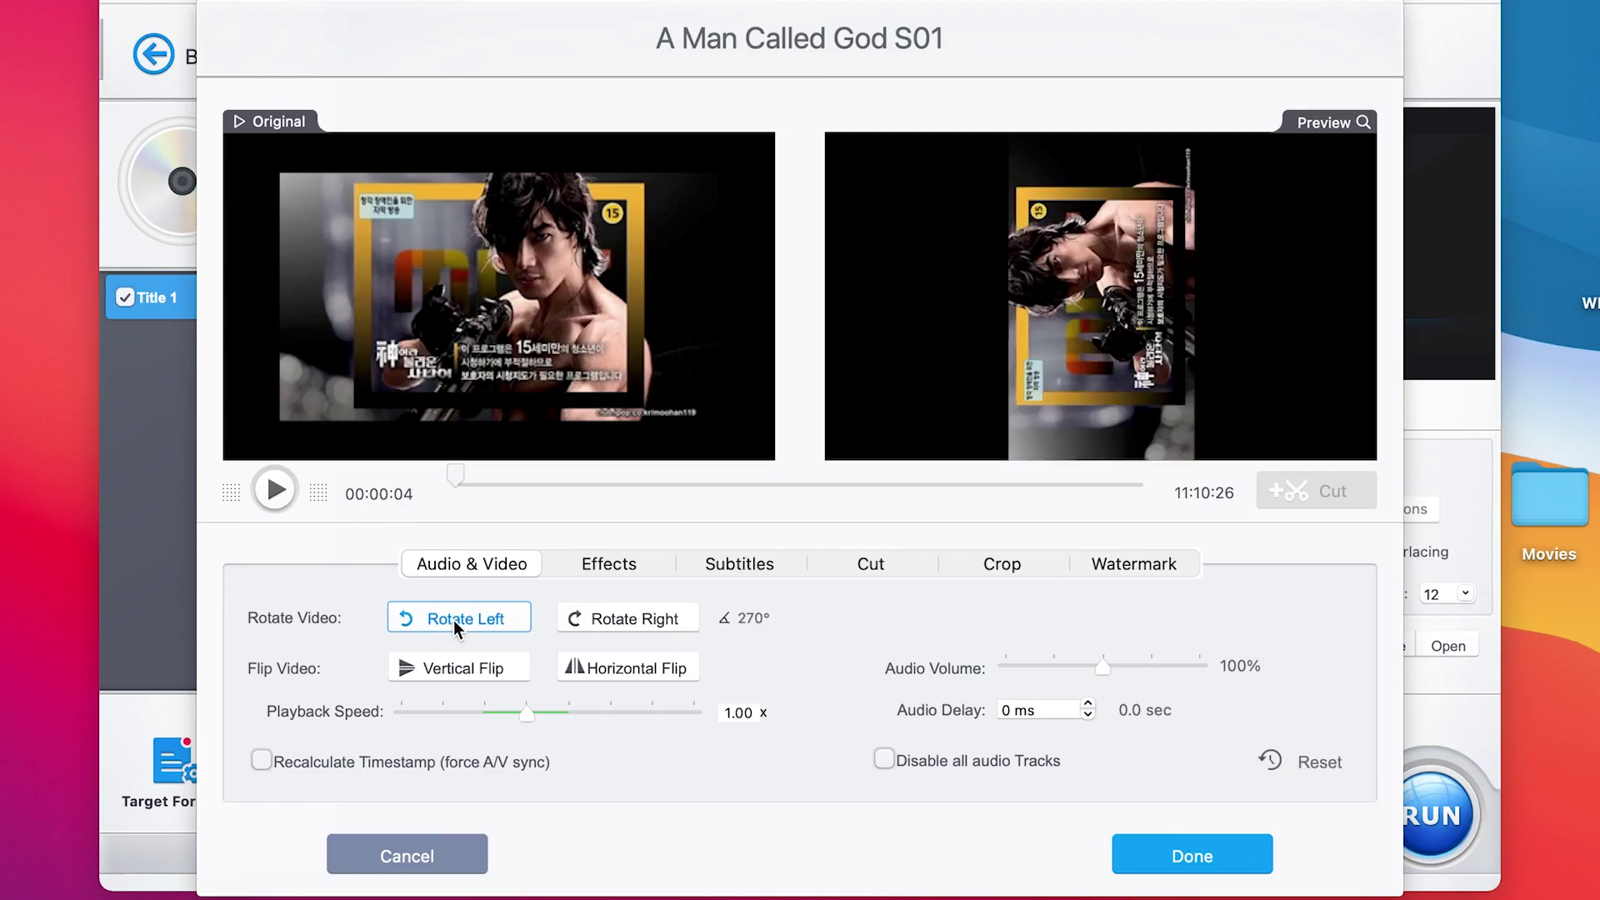
{"action": "left_click", "coordinate": [454, 623]}
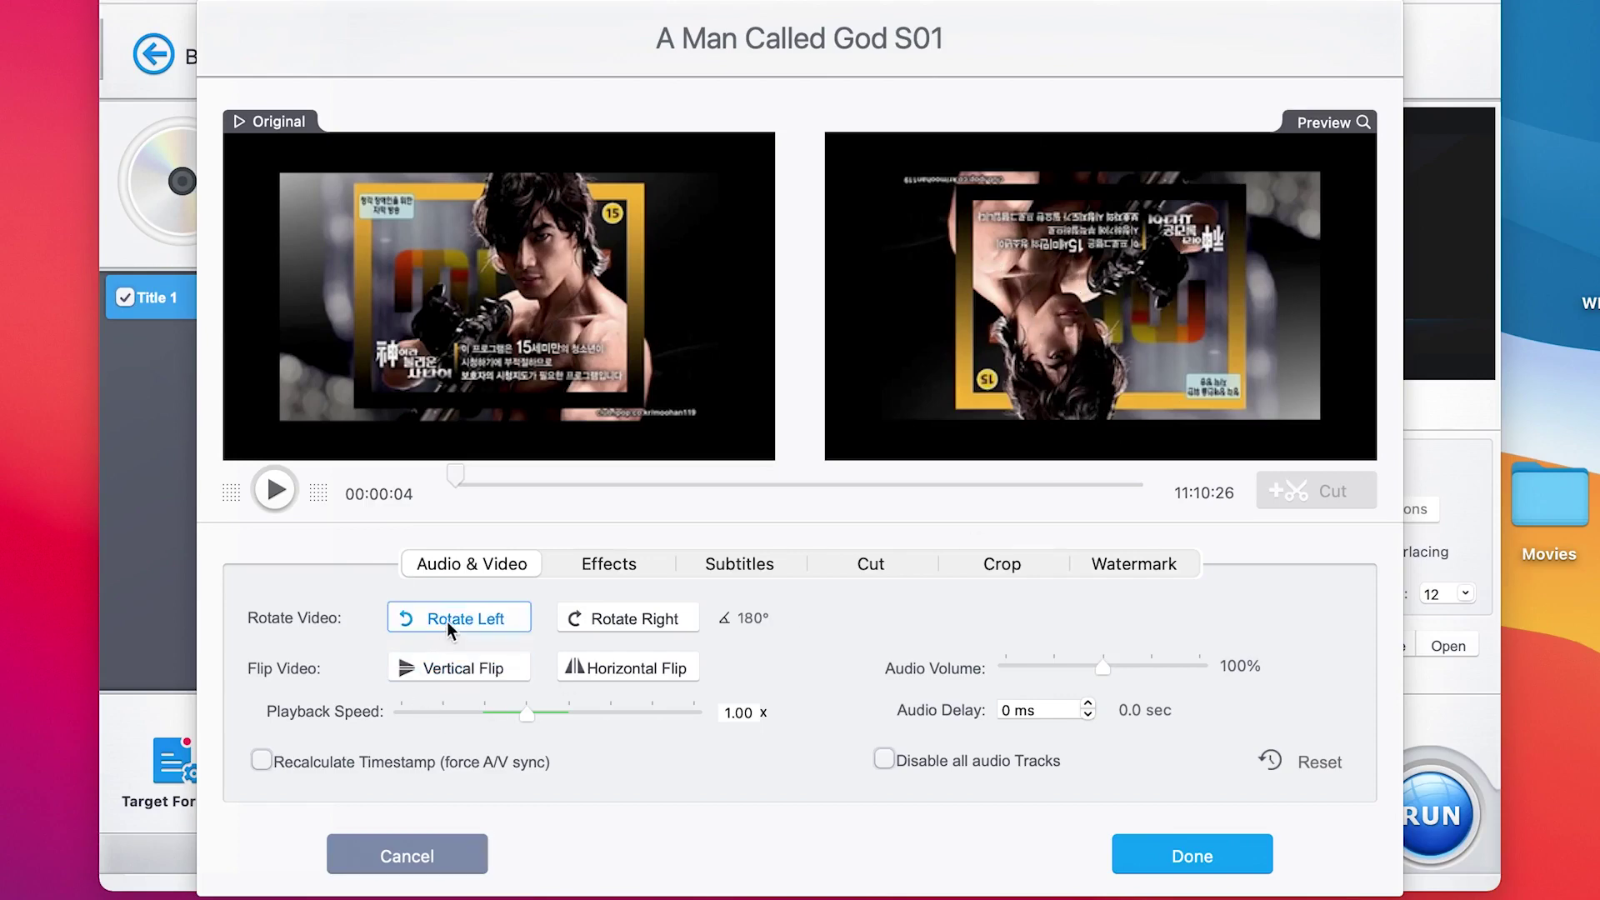
{"action": "left_click", "coordinate": [600, 620]}
{"action": "left_click", "coordinate": [601, 620]}
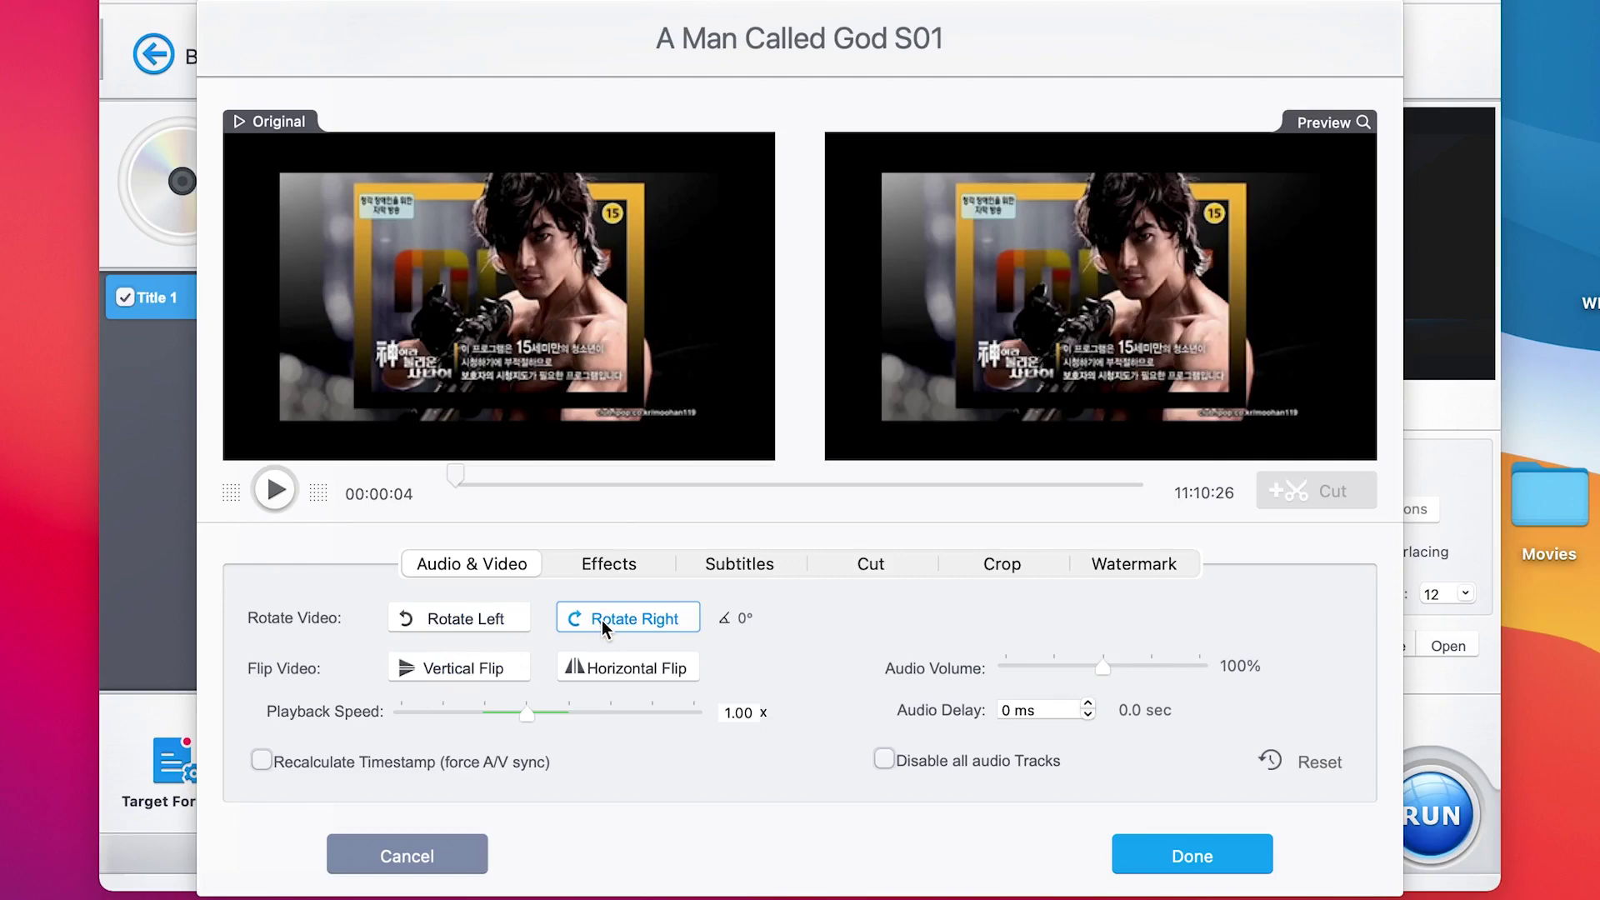
{"action": "left_click", "coordinate": [613, 621]}
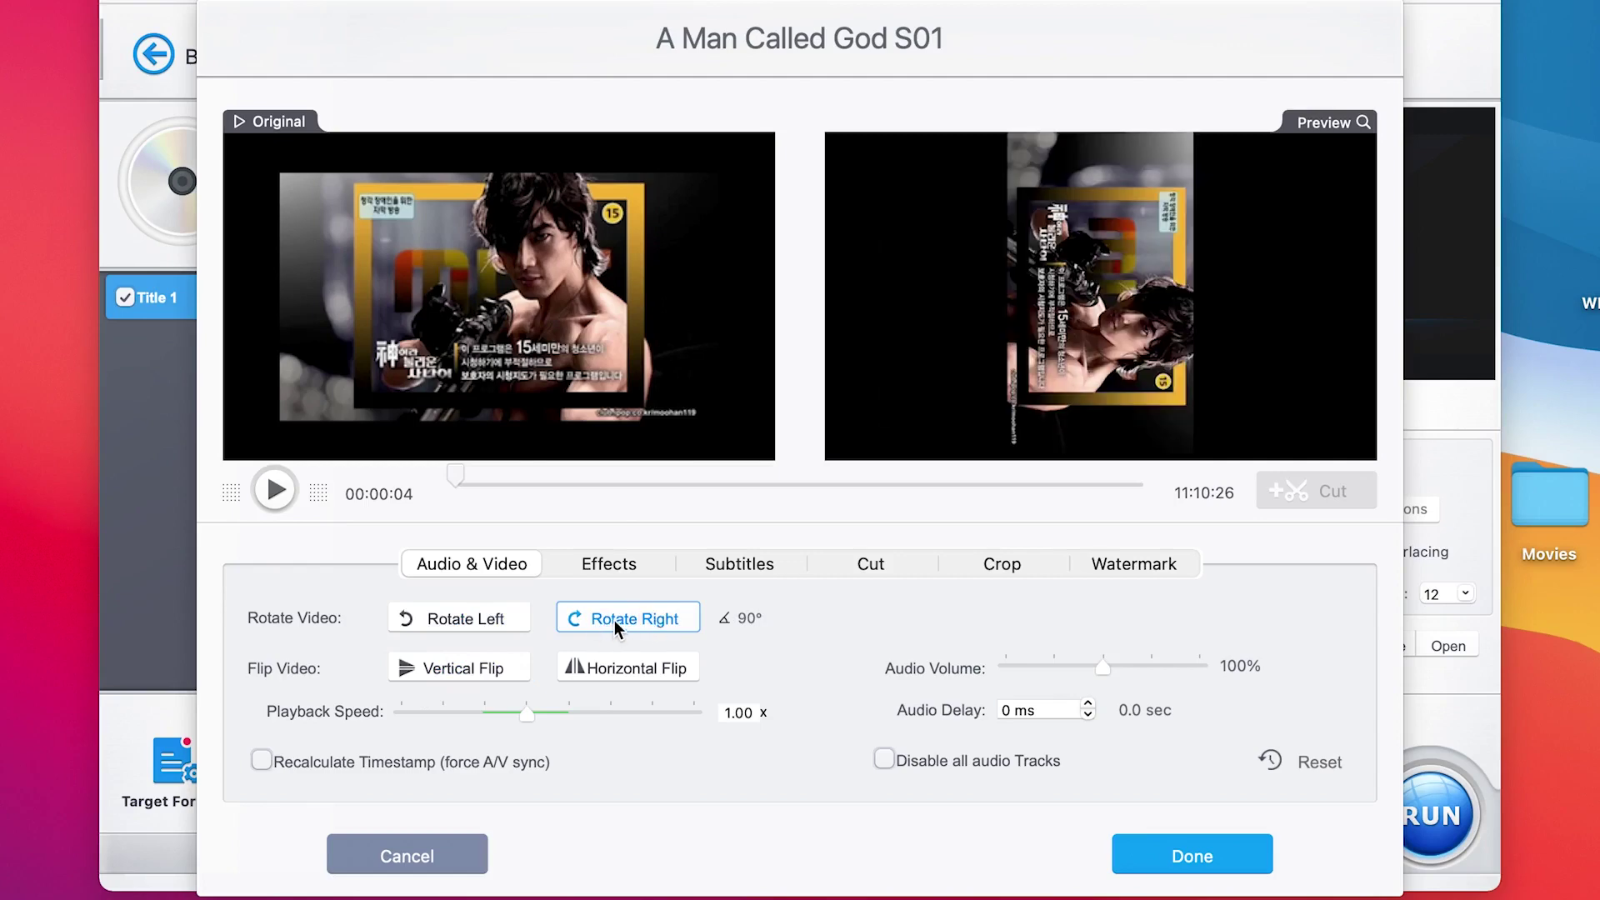
- Rotate the video right in 90° steps until its rotation is back at 0°
{"action": "left_click", "coordinate": [676, 618]}
{"action": "left_click", "coordinate": [657, 621]}
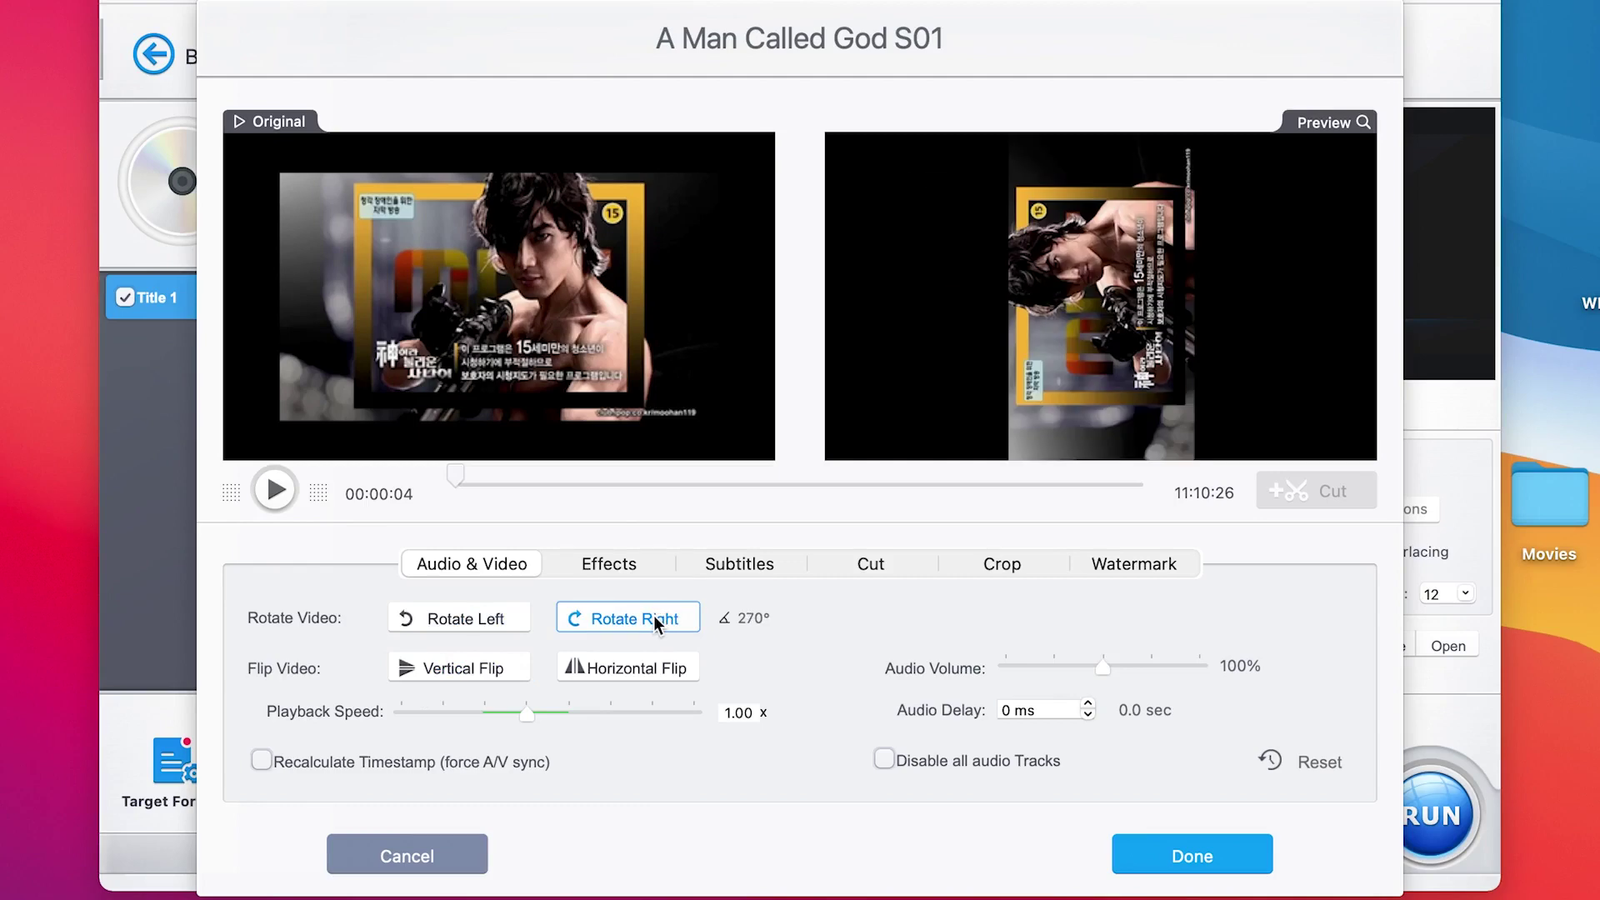
{"action": "left_click", "coordinate": [655, 621]}
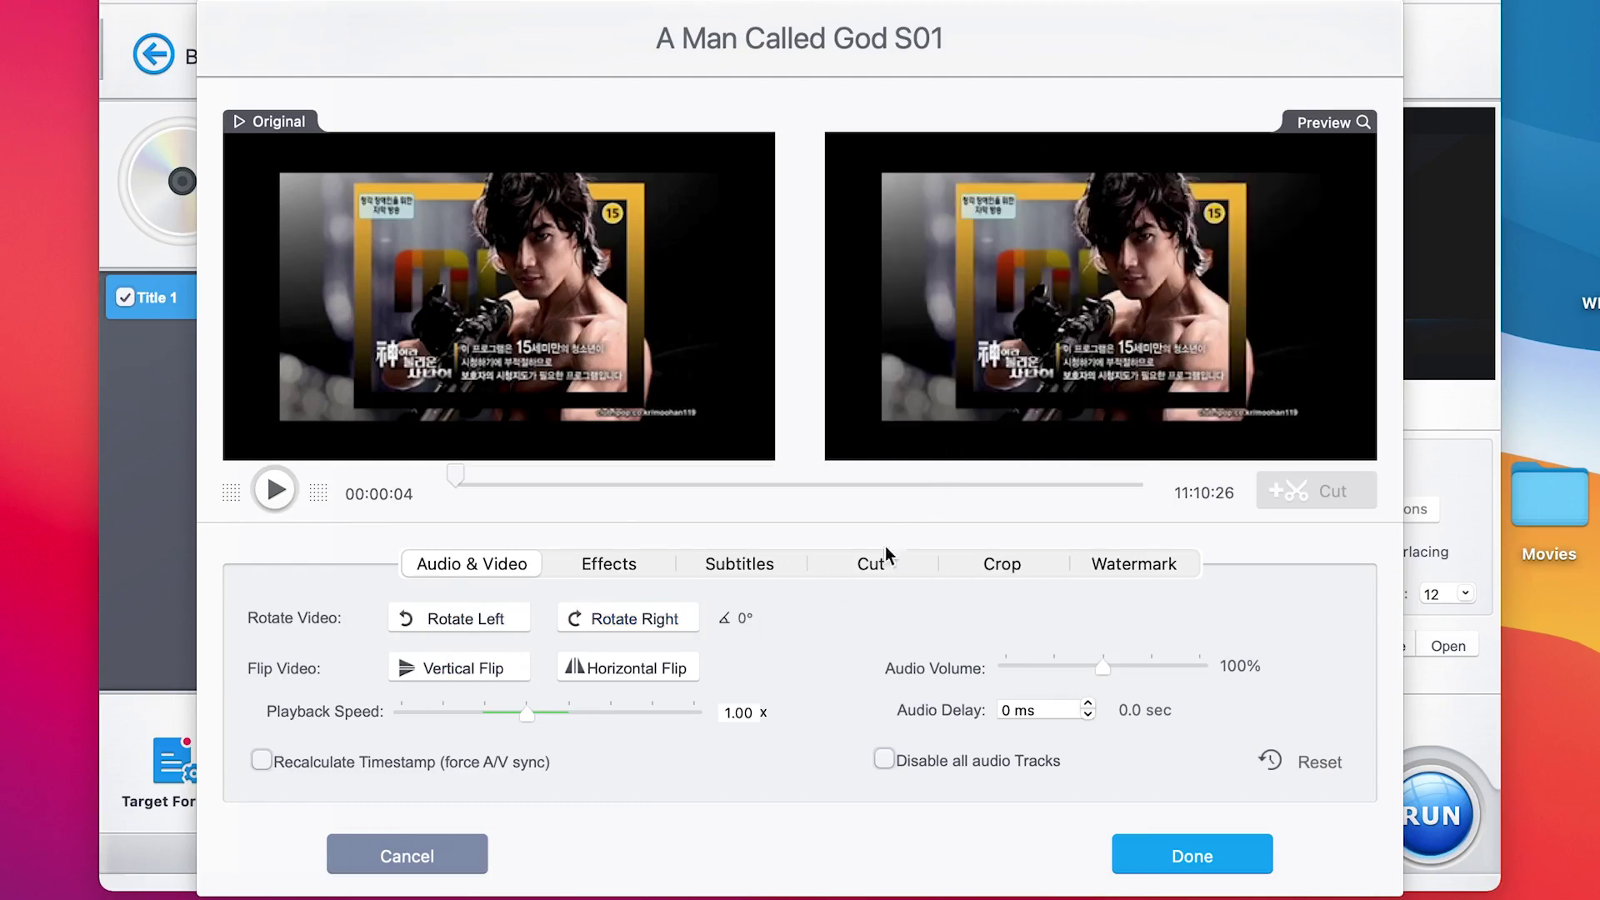
- Try the vertical and horizontal flips on the video, turning each one off again
{"action": "left_click", "coordinate": [471, 666]}
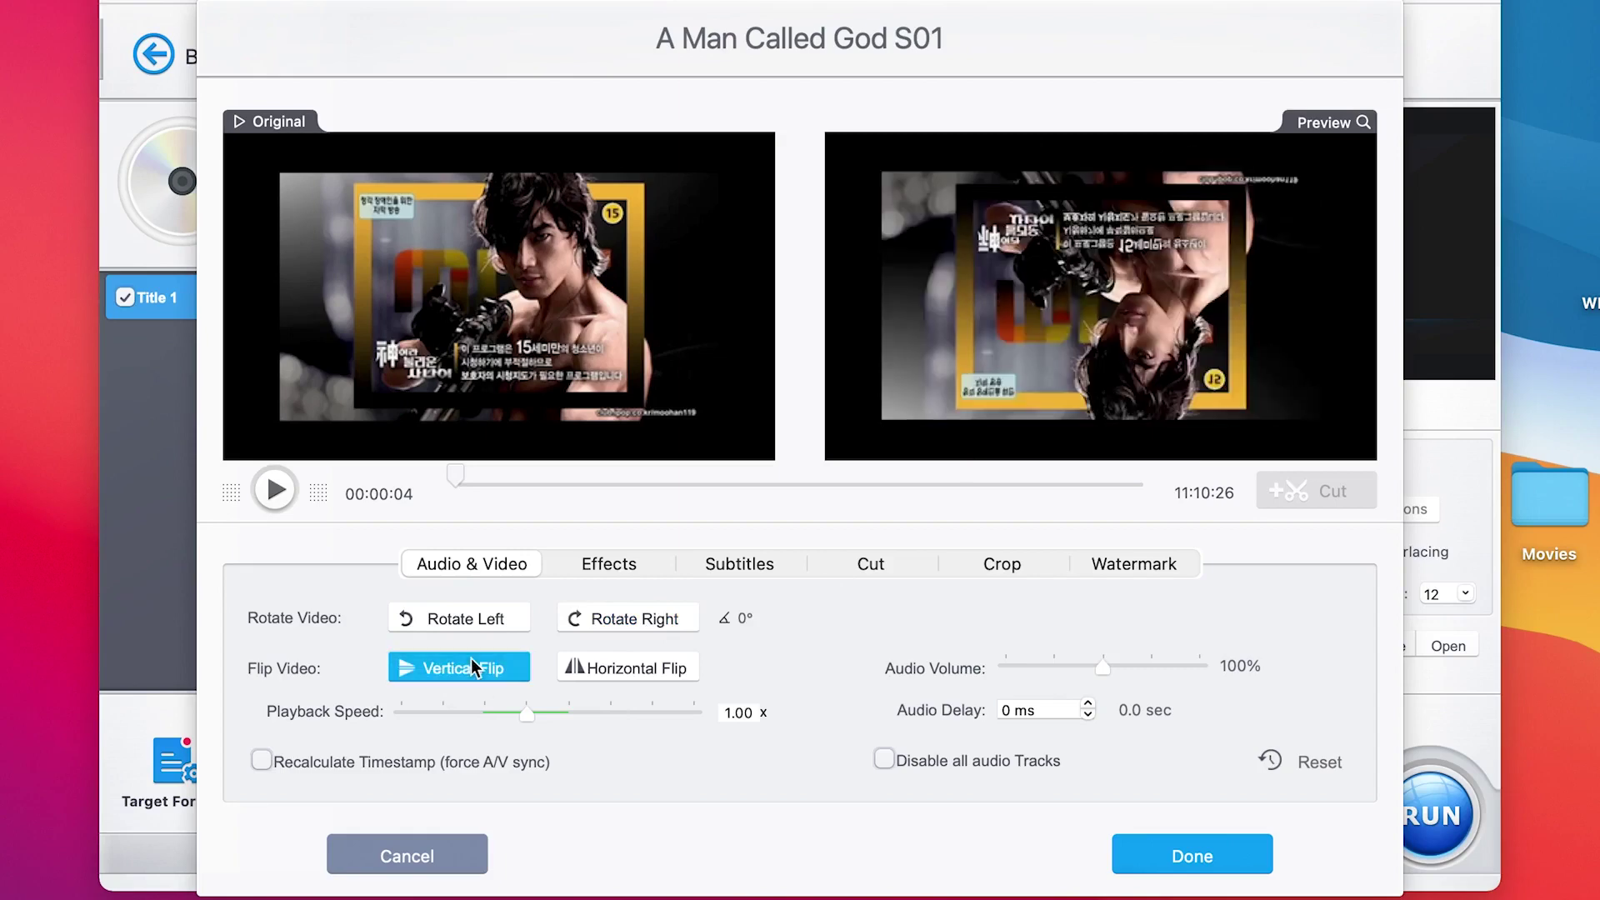
{"action": "left_click", "coordinate": [473, 666]}
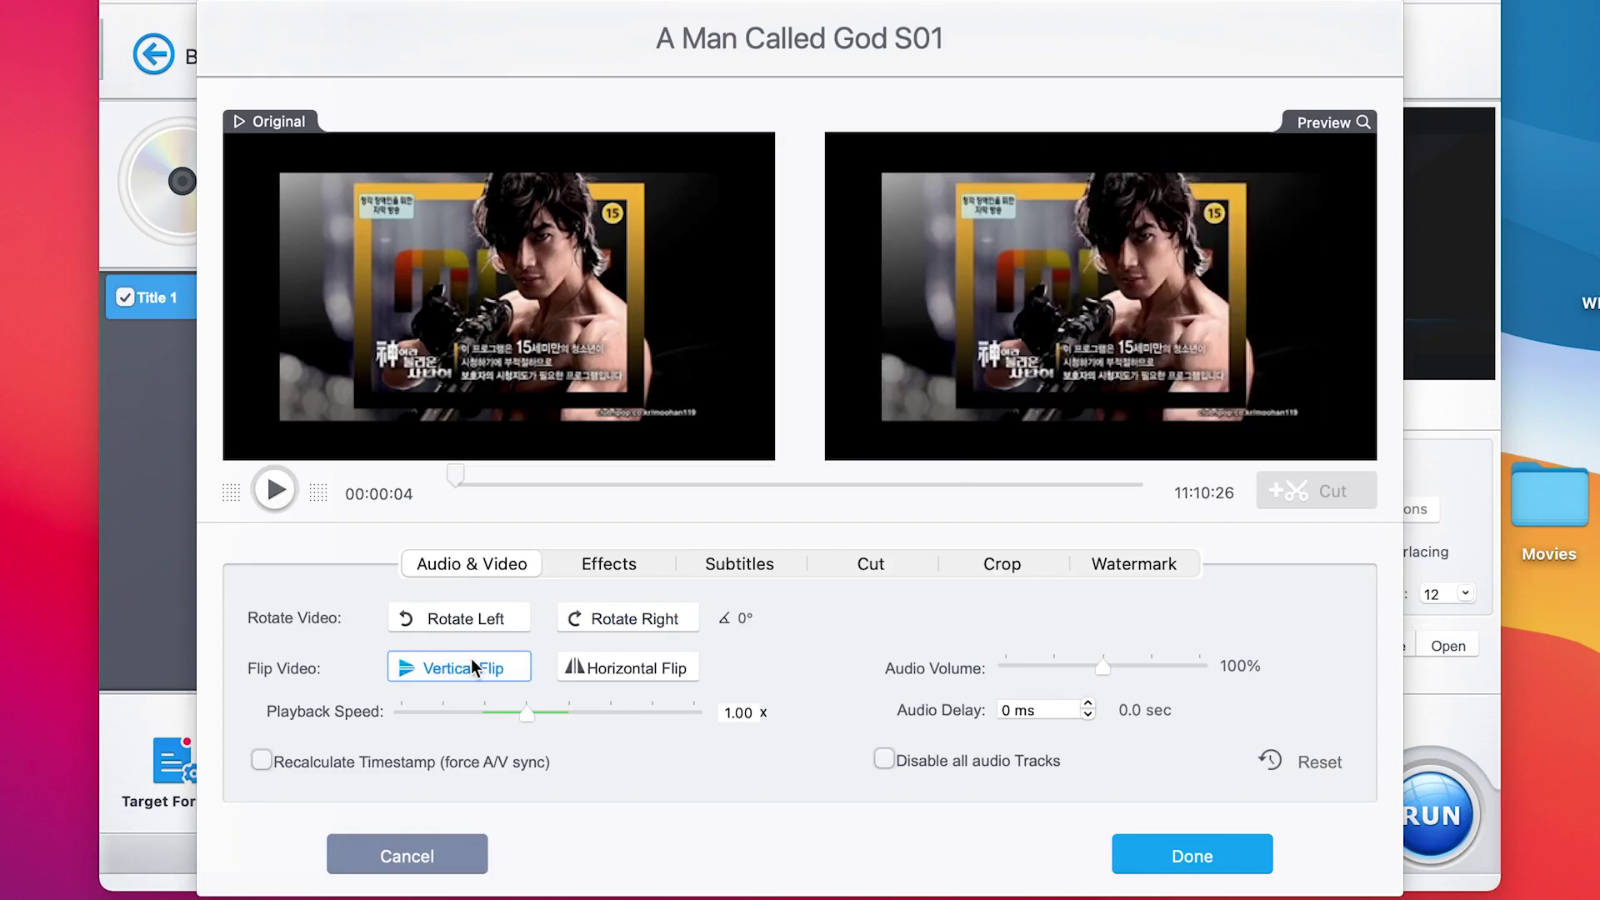
{"action": "left_click", "coordinate": [676, 669]}
{"action": "left_click", "coordinate": [678, 672]}
- Try faster playback speeds and 200% audio volume, returning them to 1.00x and 100%
{"action": "left_click_drag", "start_coordinate": [523, 713], "coordinate": [567, 718]}
{"action": "left_click_drag", "start_coordinate": [567, 715], "coordinate": [612, 718]}
{"action": "left_click_drag", "start_coordinate": [612, 713], "coordinate": [527, 727]}
{"action": "left_click_drag", "start_coordinate": [1106, 672], "coordinate": [1147, 670]}
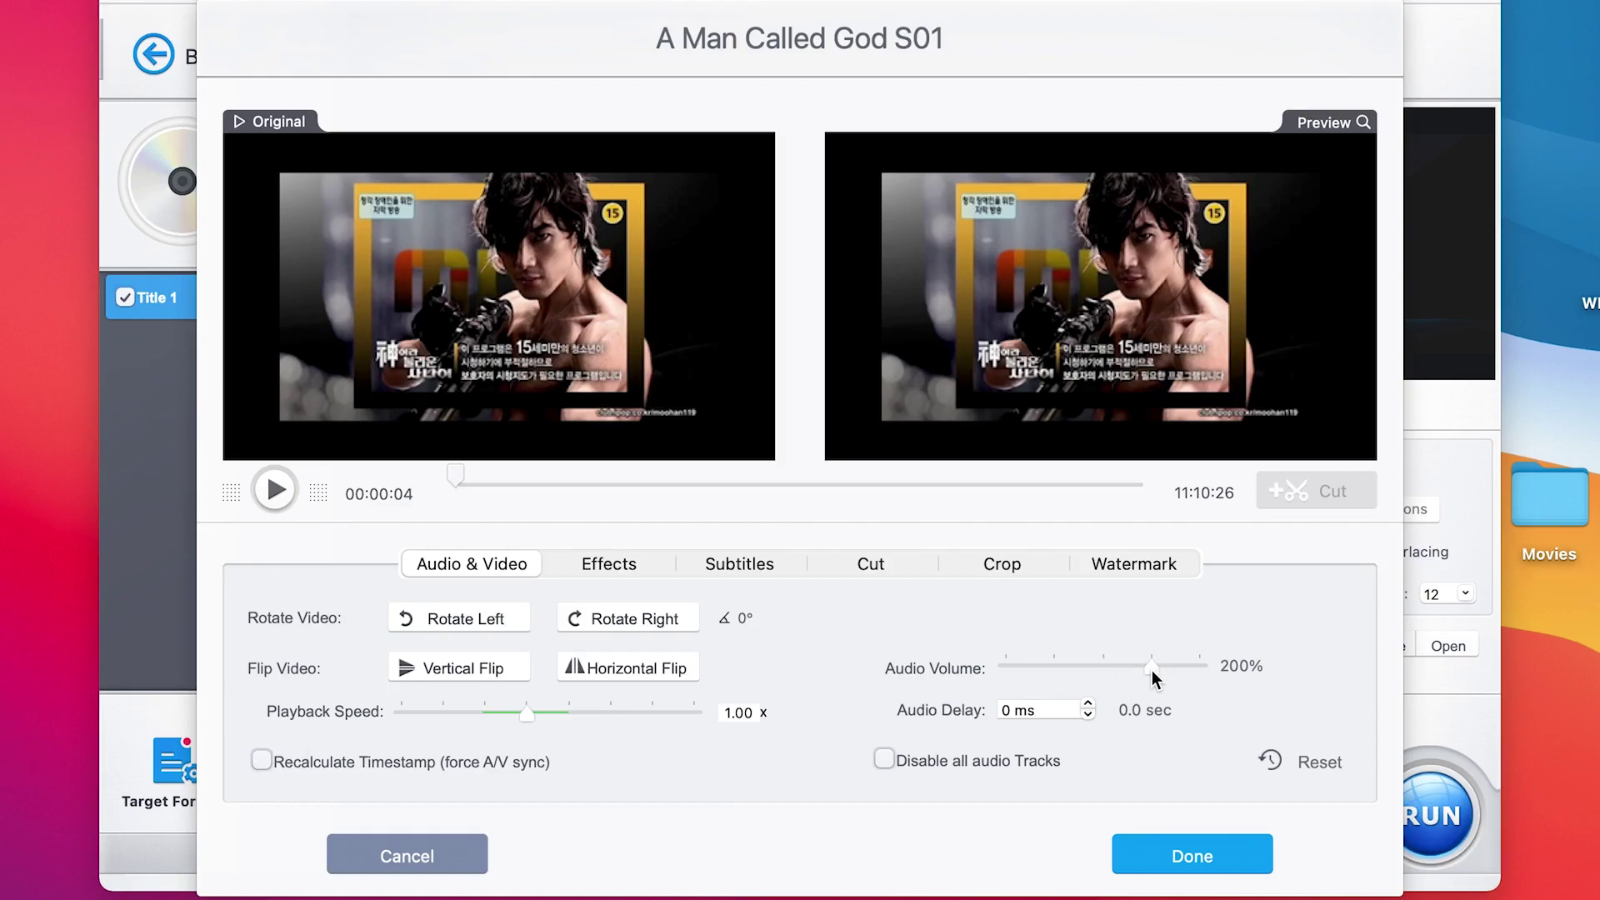
{"action": "left_click_drag", "start_coordinate": [1152, 670], "coordinate": [1090, 671]}
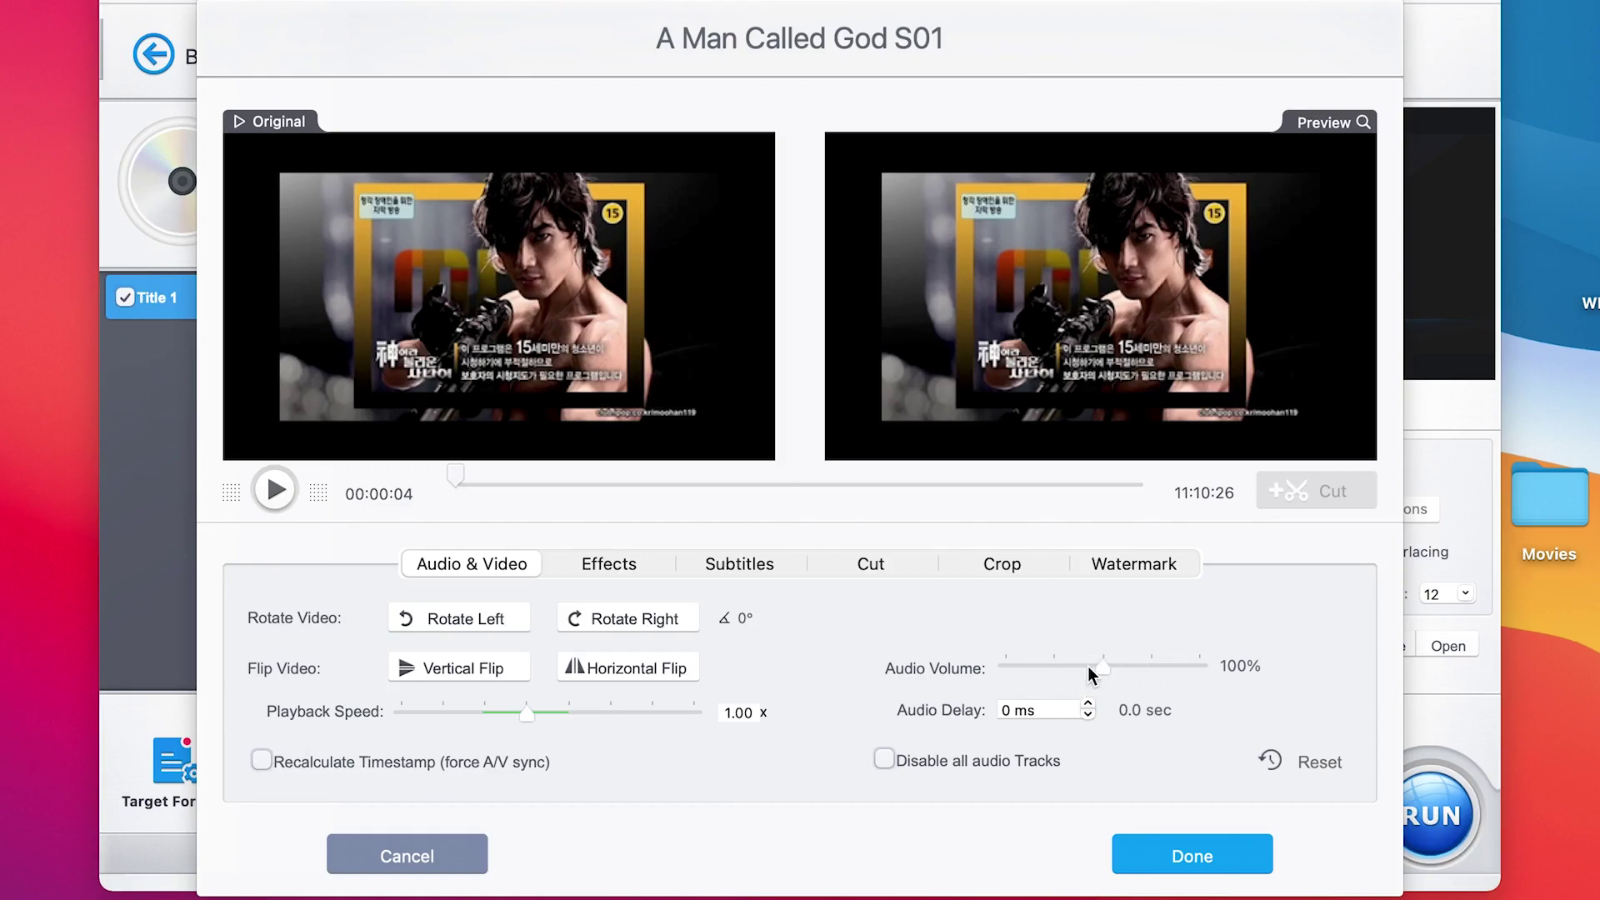
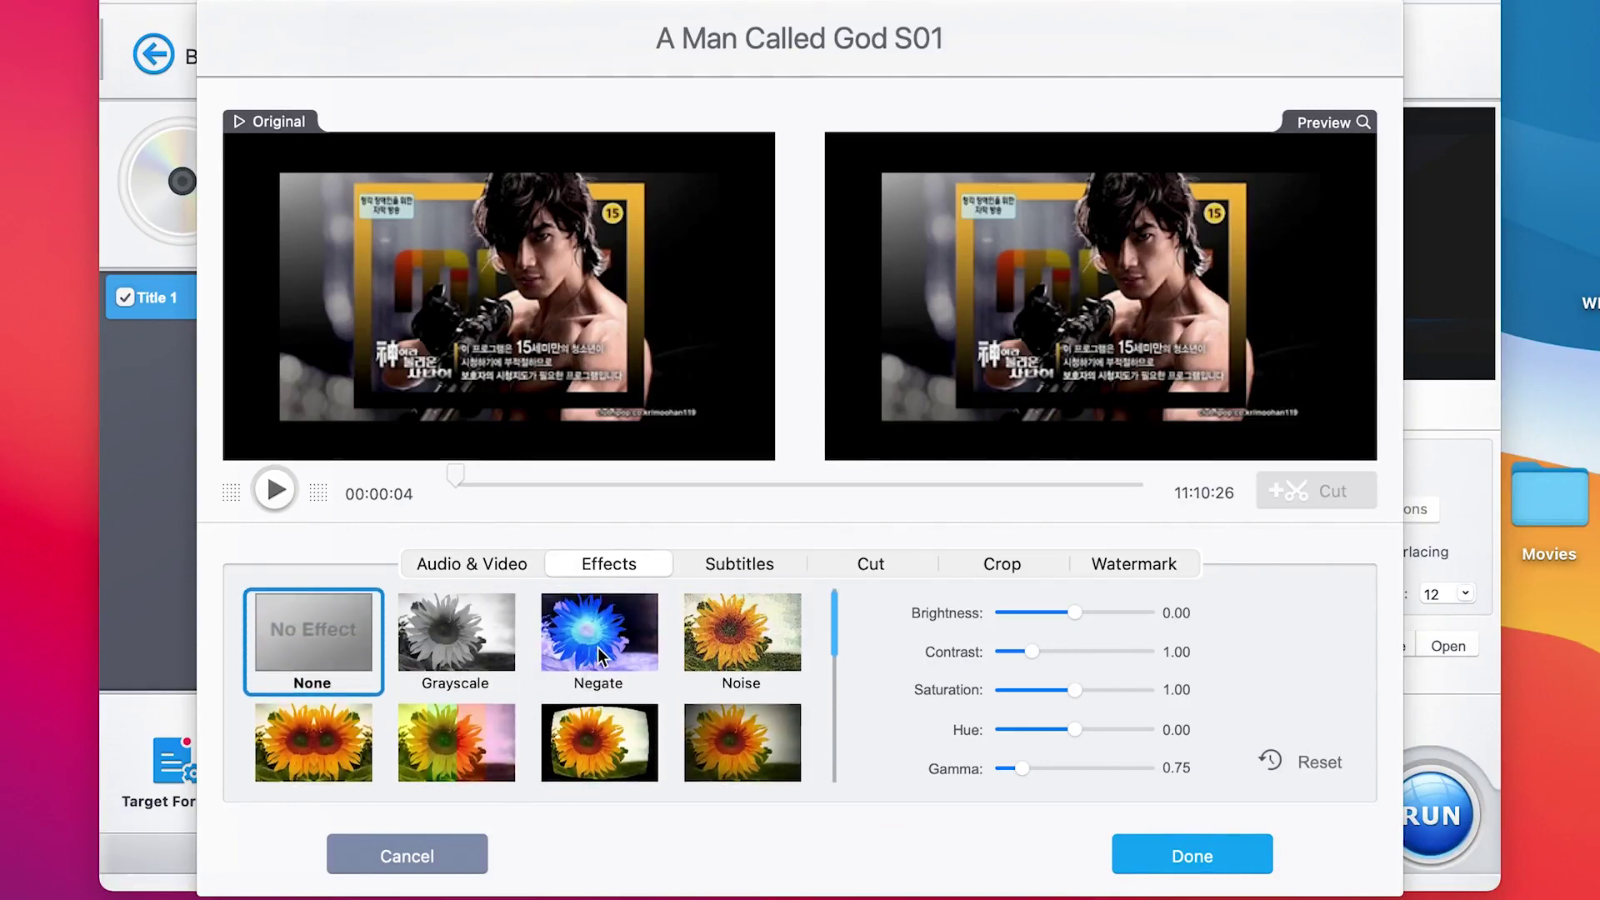
- Try the Negate, Noise, FourColor and Painting effects on the video
{"action": "left_click", "coordinate": [600, 656]}
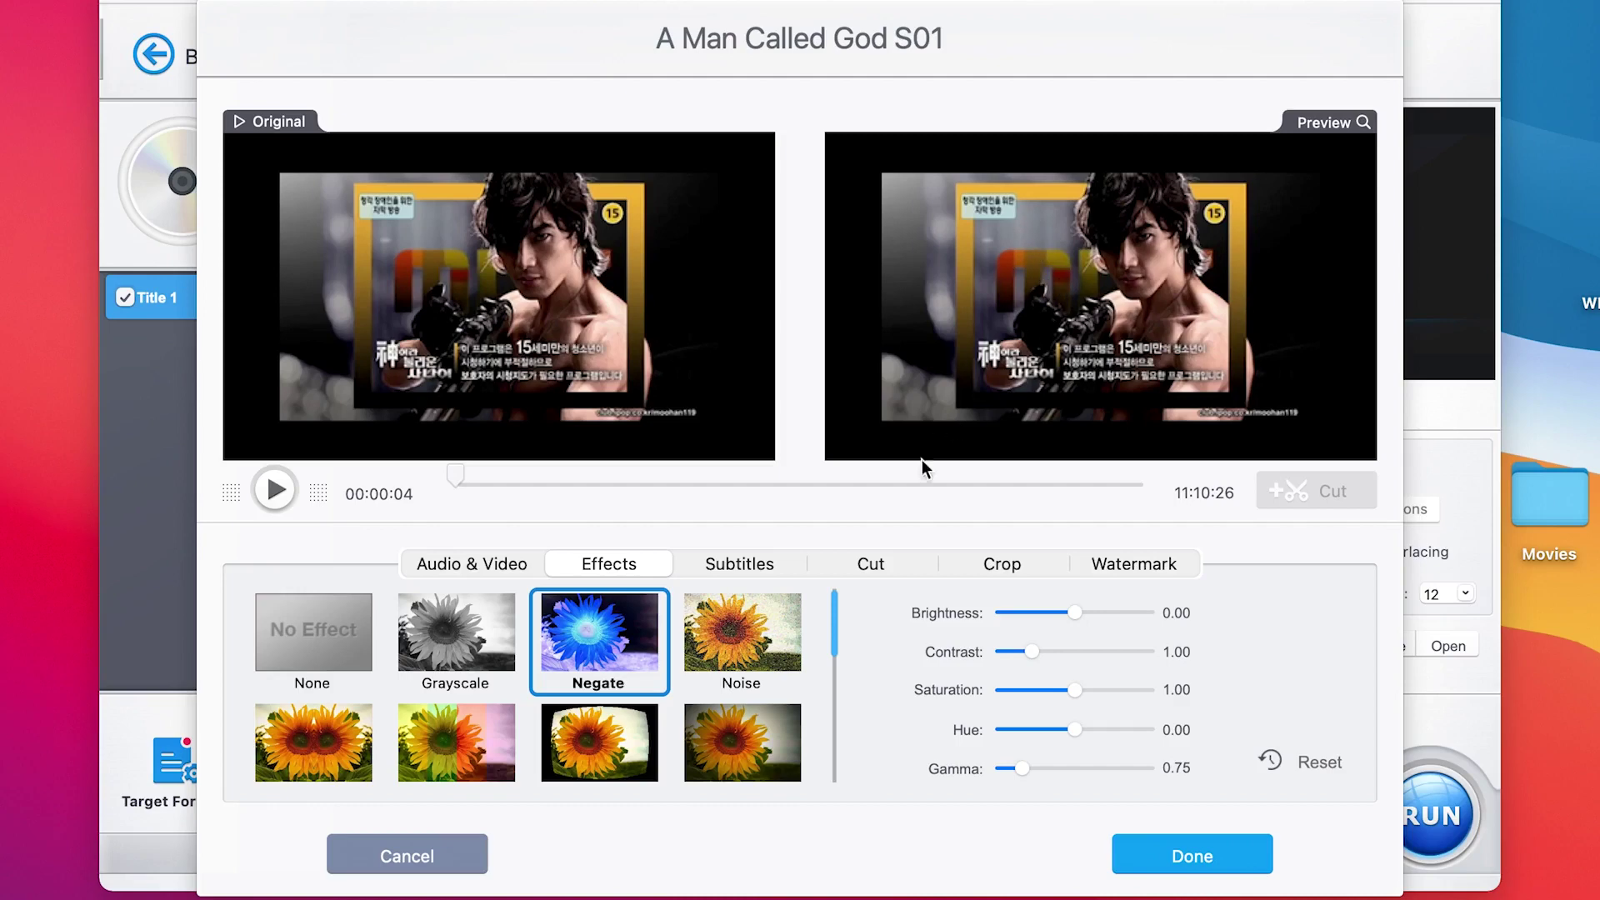
{"action": "left_click", "coordinate": [736, 647]}
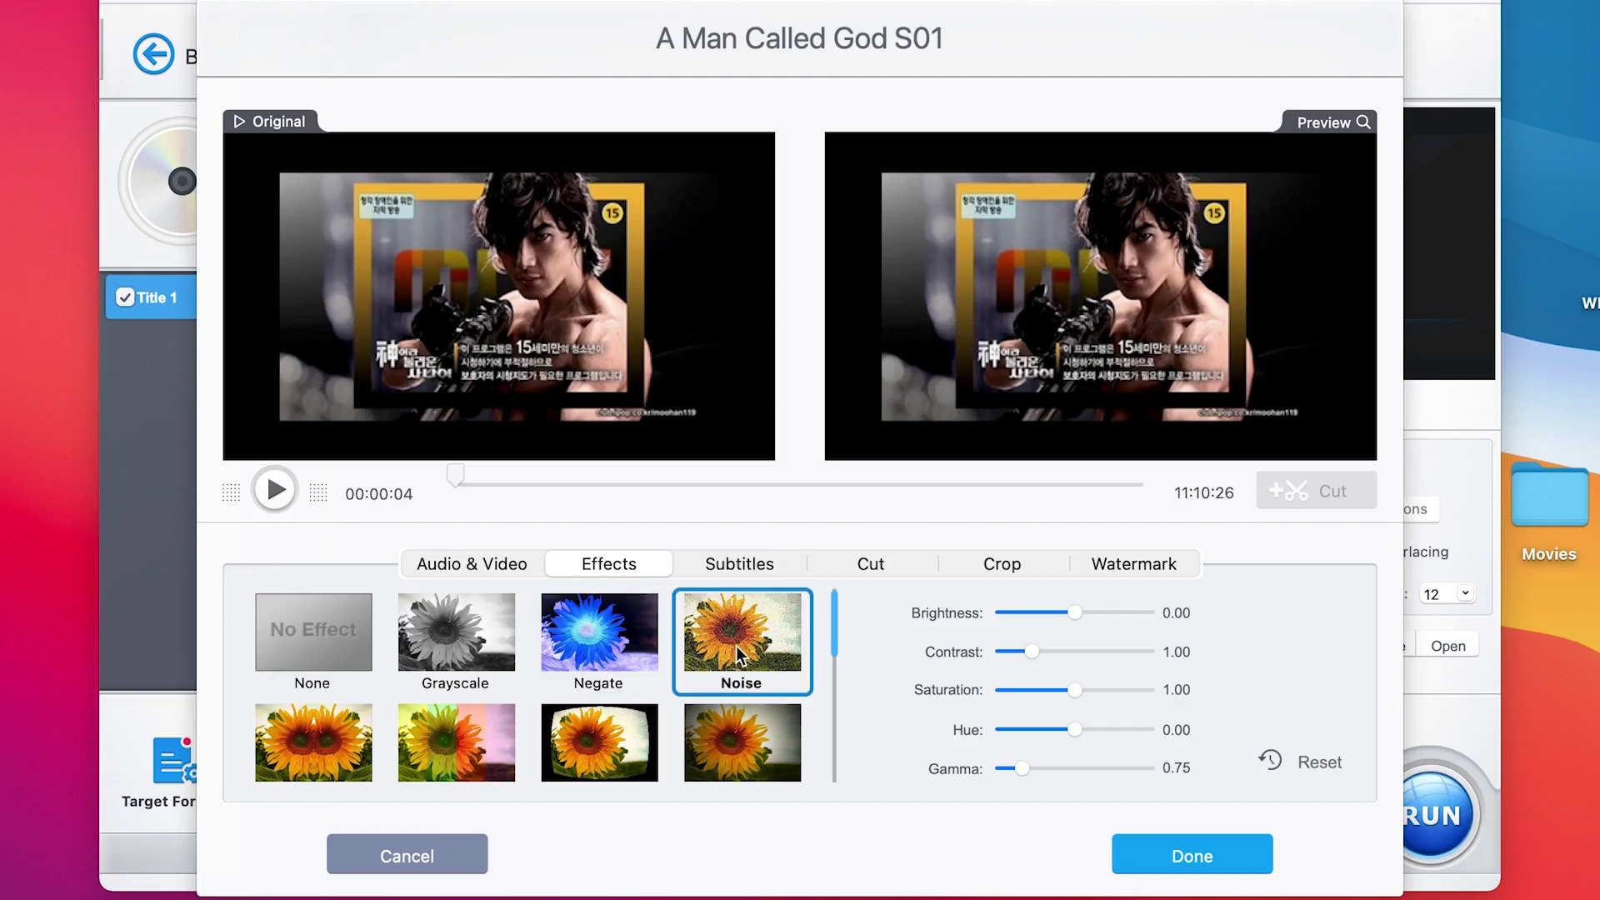
{"action": "scroll", "coordinate": [737, 646], "scroll_direction": "down", "scroll_amount": 3}
{"action": "left_click", "coordinate": [488, 637]}
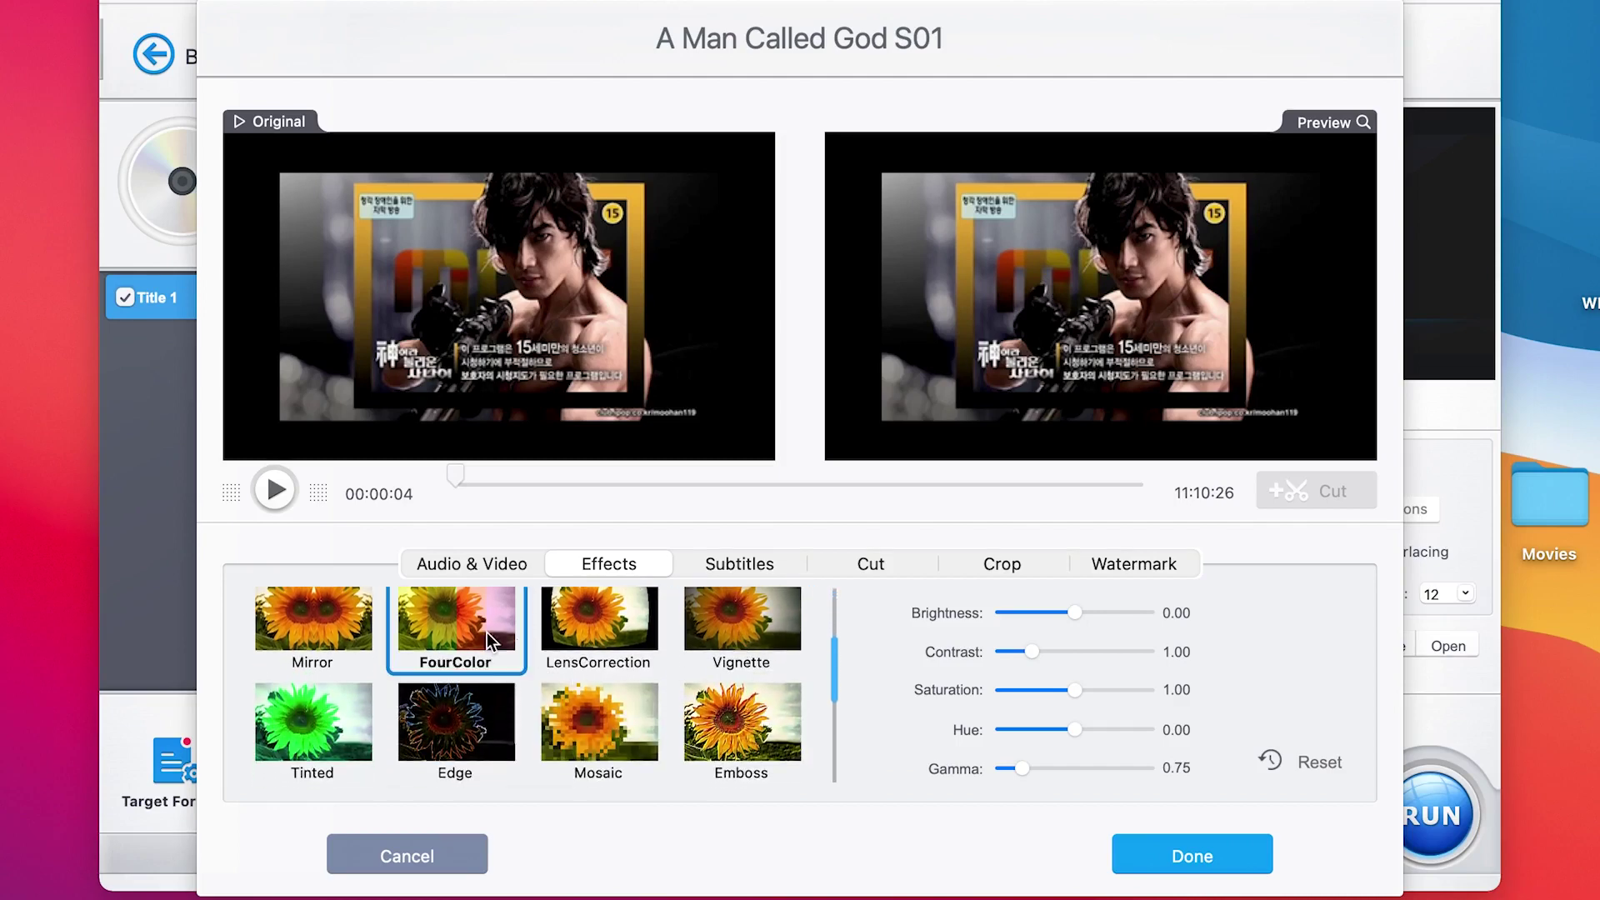
{"action": "scroll", "coordinate": [487, 642], "scroll_direction": "down", "scroll_amount": 3}
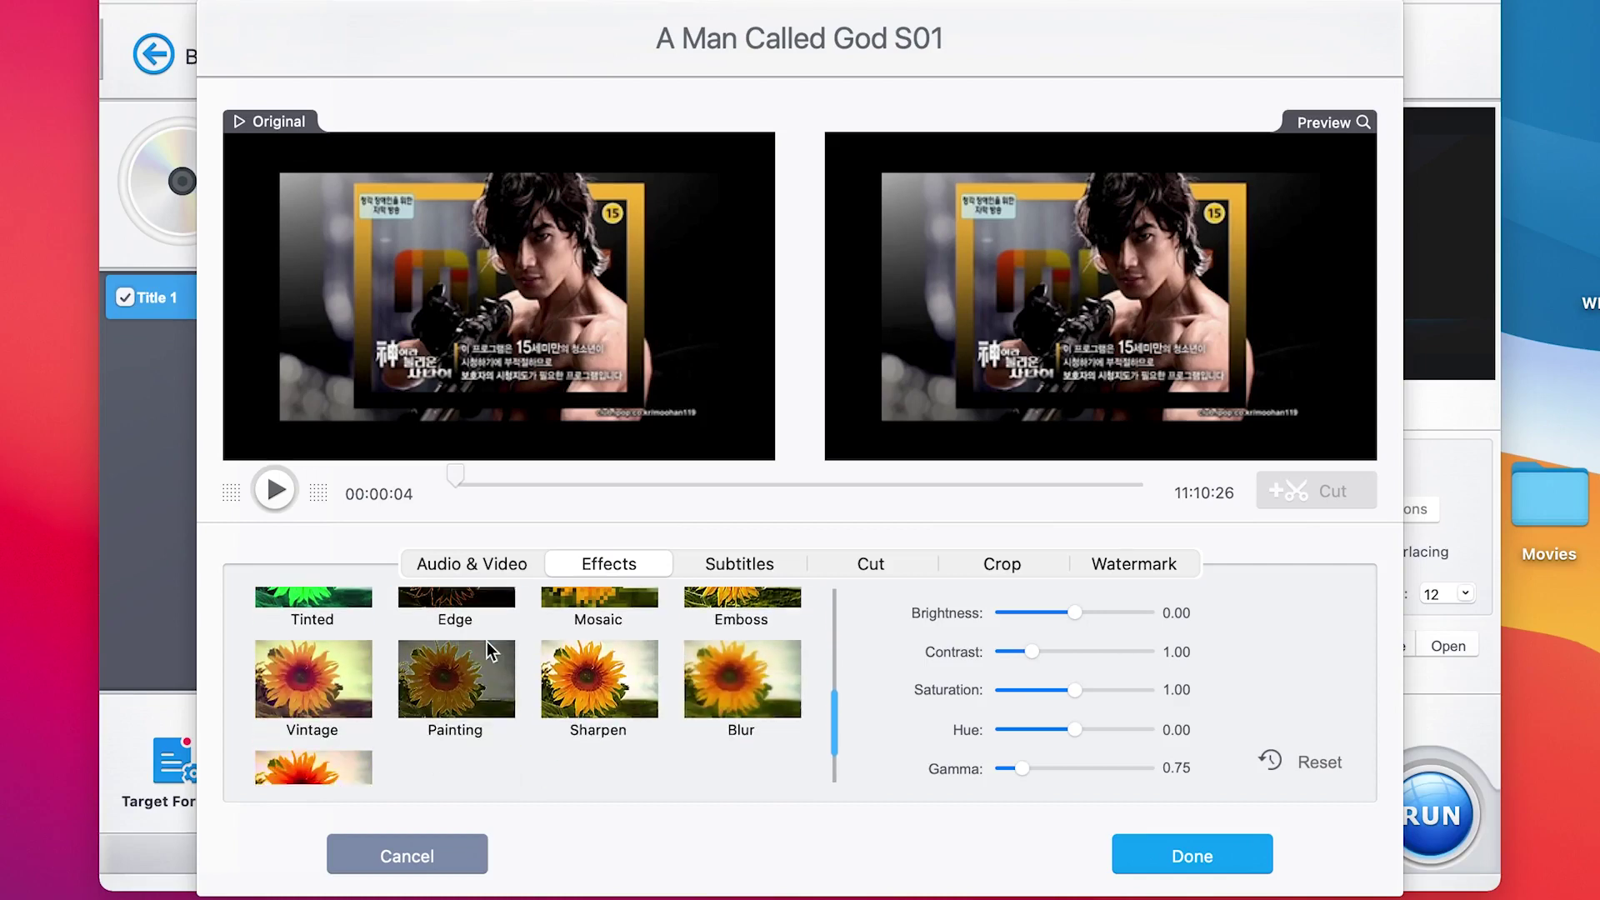
{"action": "left_click", "coordinate": [463, 679]}
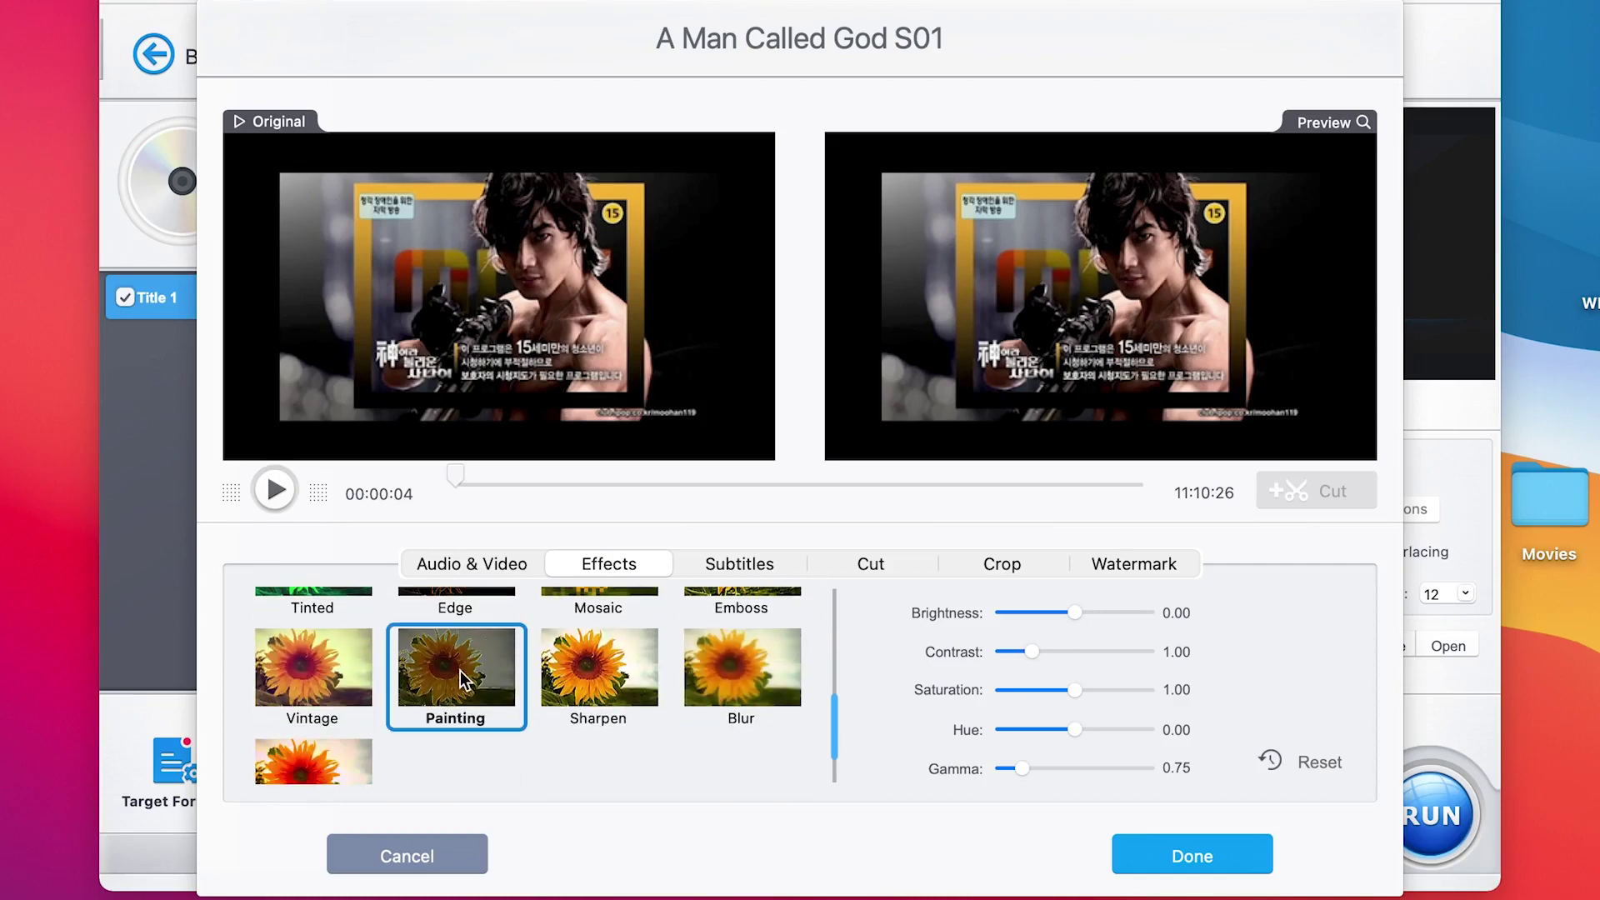
{"action": "scroll", "coordinate": [463, 680], "scroll_direction": "down", "scroll_amount": 1}
- Choose the Grayscale effect, set brightness 0.09, contrast 1.38, saturation 1.07, hue 0.29 and gamma 0.97, and preview another point of the video
{"action": "scroll", "coordinate": [463, 679], "scroll_direction": "up", "scroll_amount": 10}
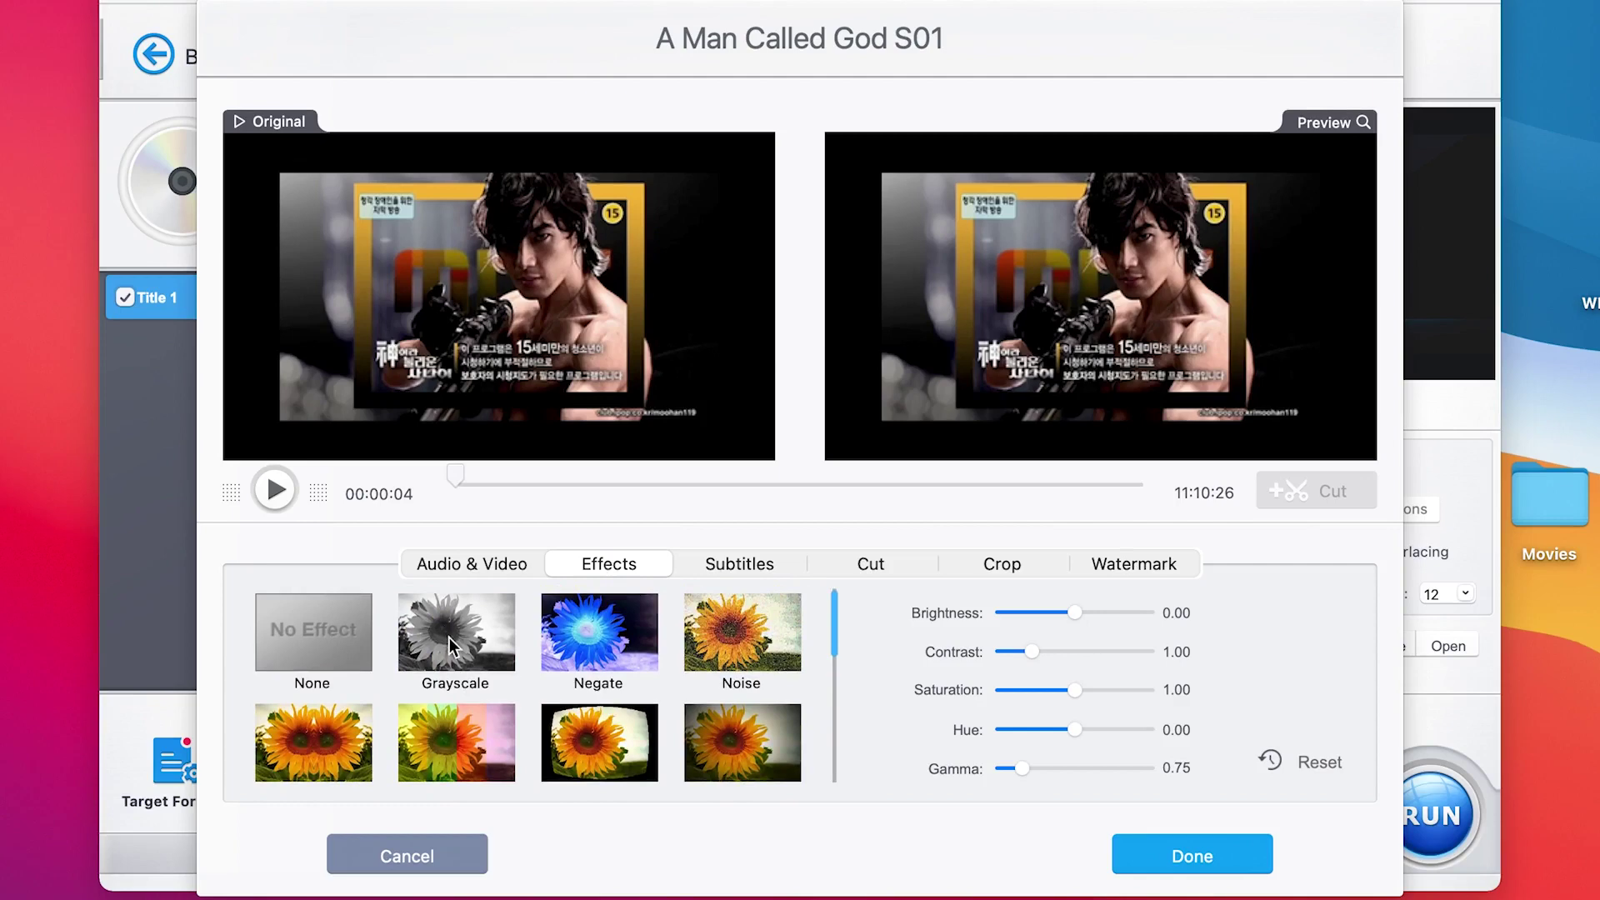
{"action": "left_click", "coordinate": [463, 647]}
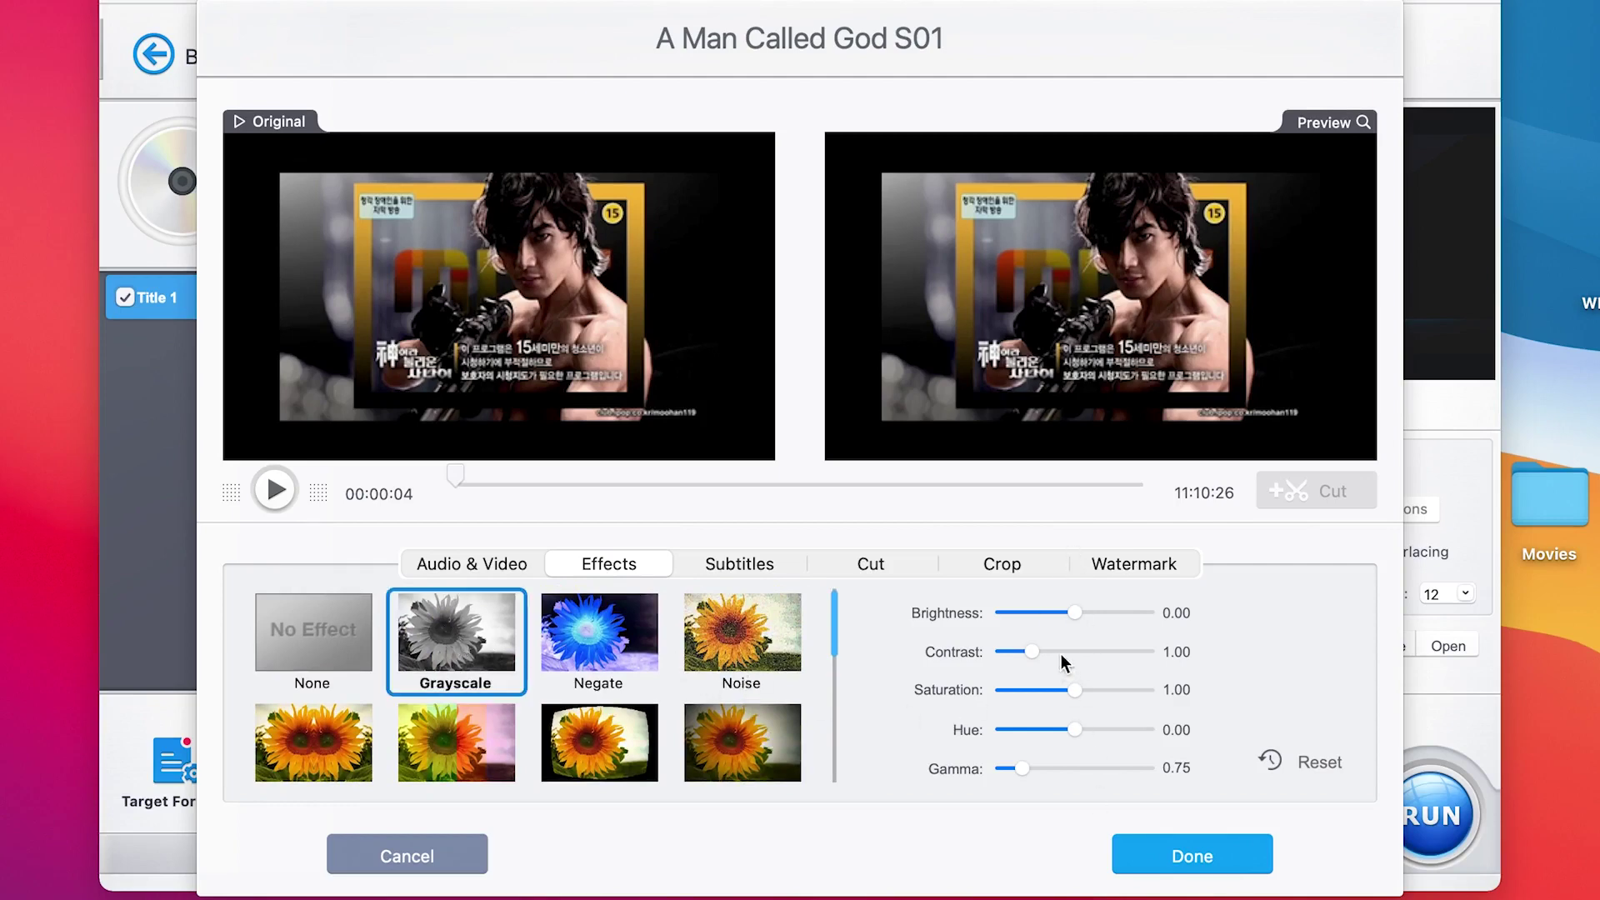
{"action": "left_click_drag", "start_coordinate": [1073, 612], "coordinate": [1080, 736]}
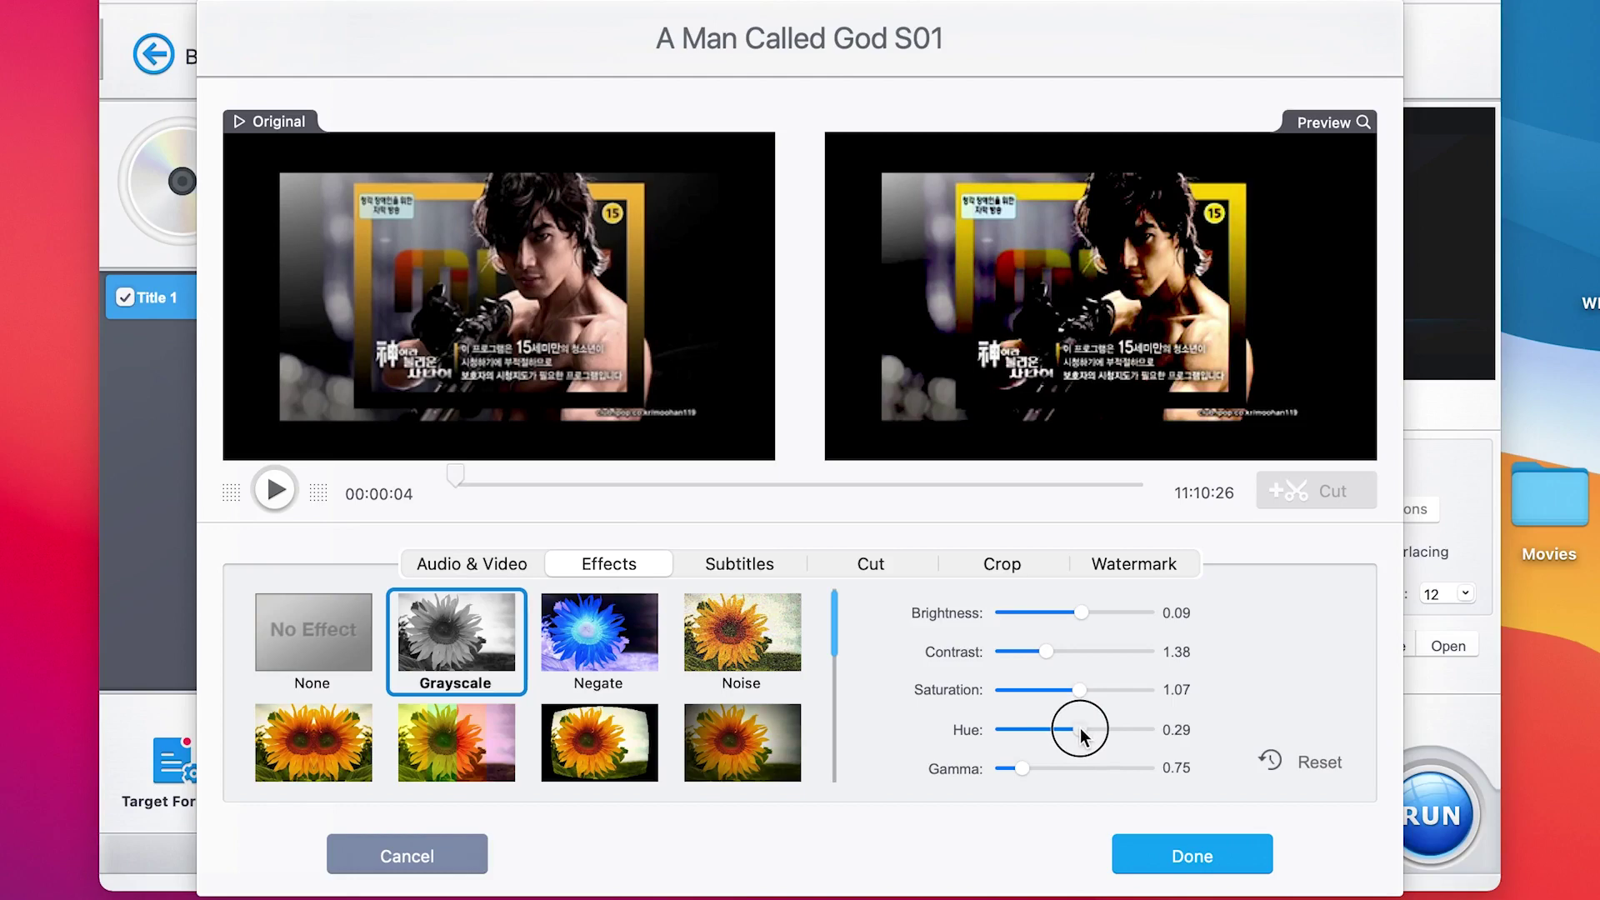
{"action": "left_click_drag", "start_coordinate": [1023, 767], "coordinate": [1032, 767]}
{"action": "left_click_drag", "start_coordinate": [460, 473], "coordinate": [530, 475]}
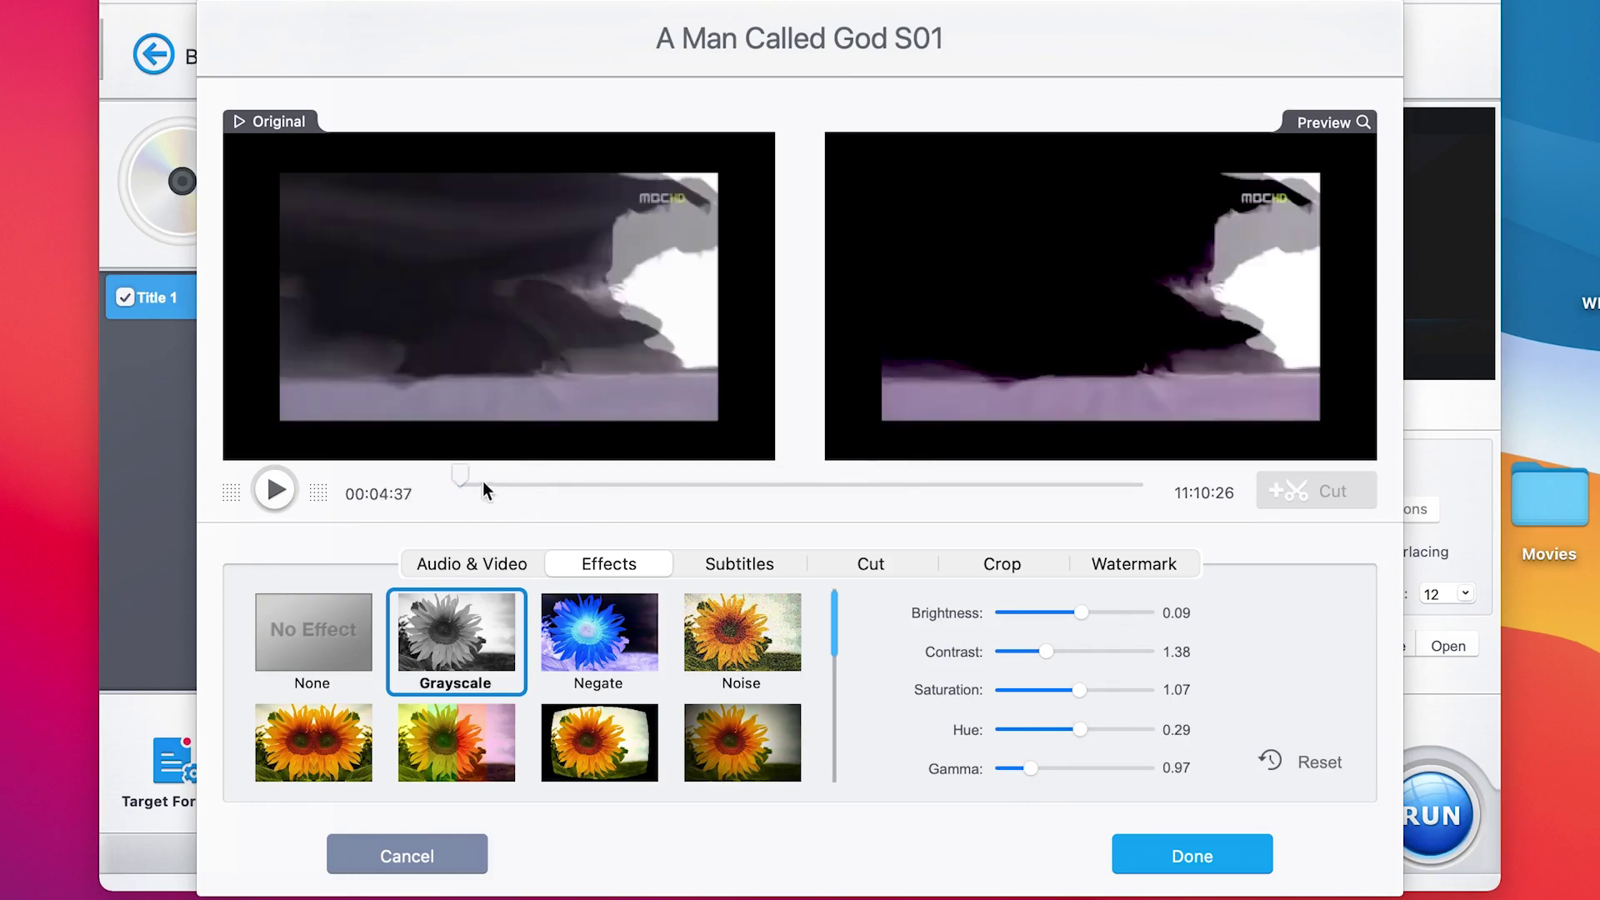
{"action": "left_click_drag", "start_coordinate": [457, 479], "coordinate": [399, 492]}
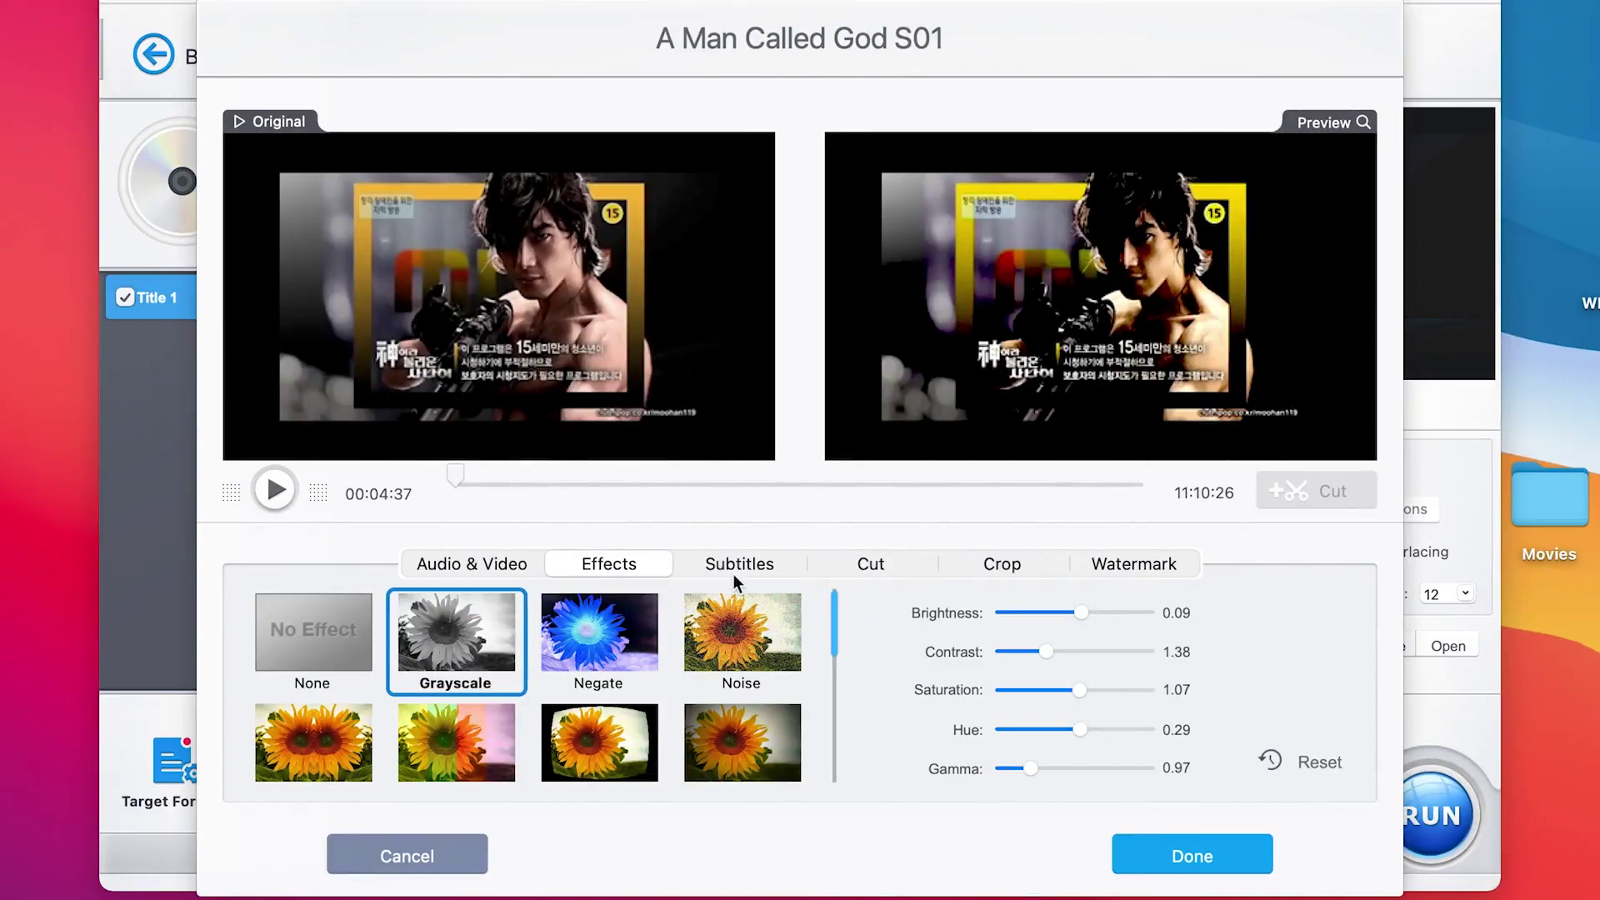
- Browse for an external subtitle file and close the file chooser without adding one
{"action": "left_click", "coordinate": [732, 565]}
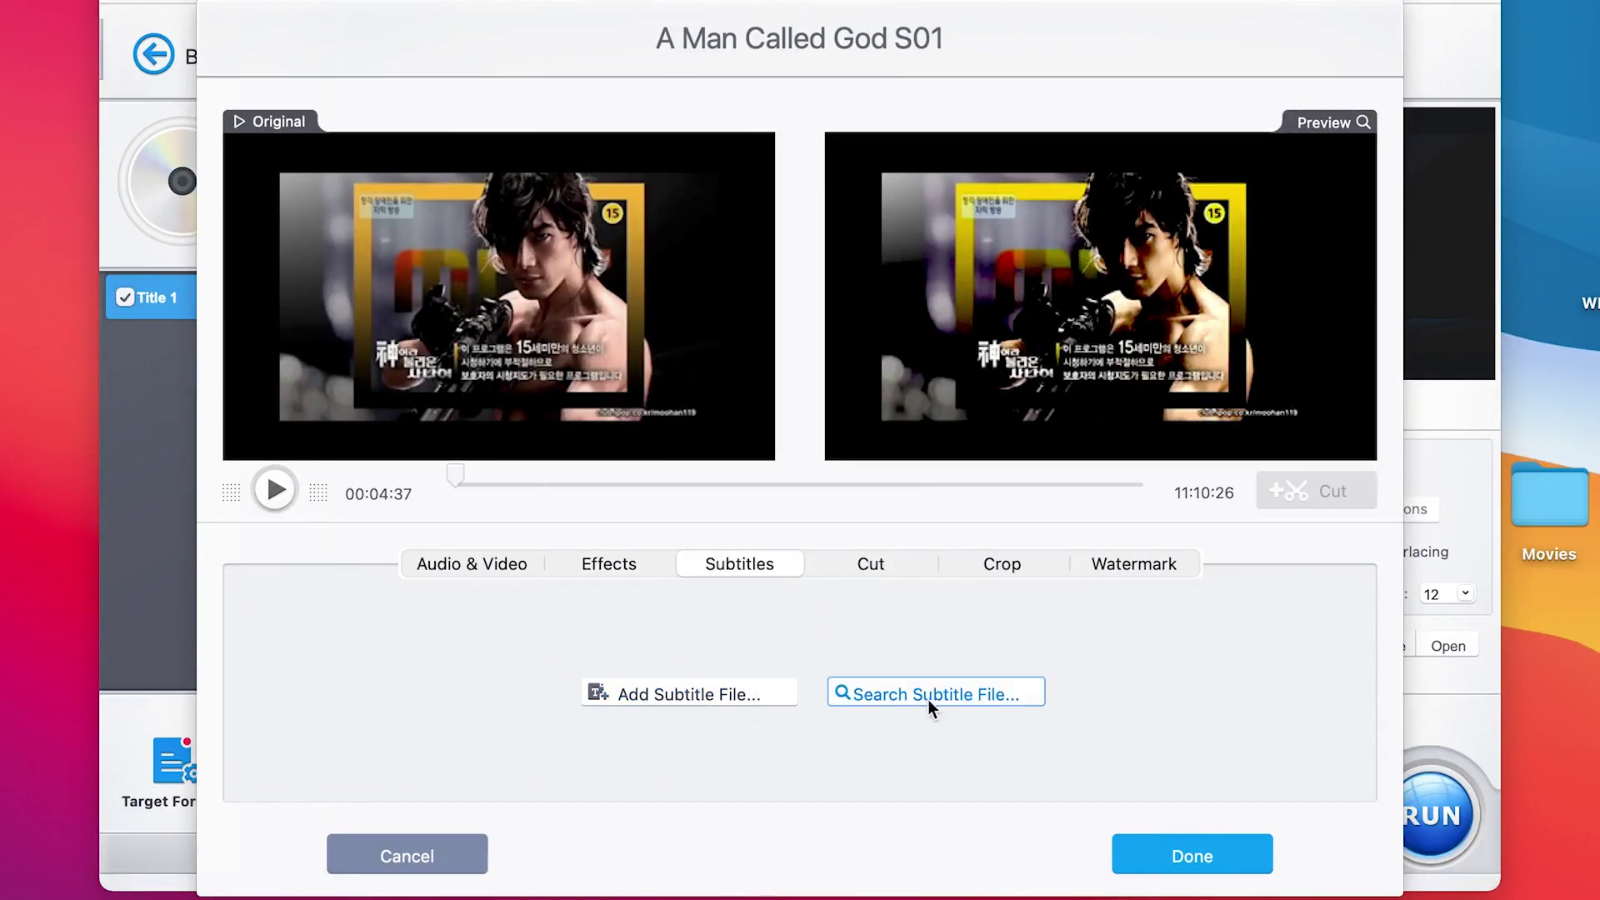
{"action": "left_click", "coordinate": [701, 698]}
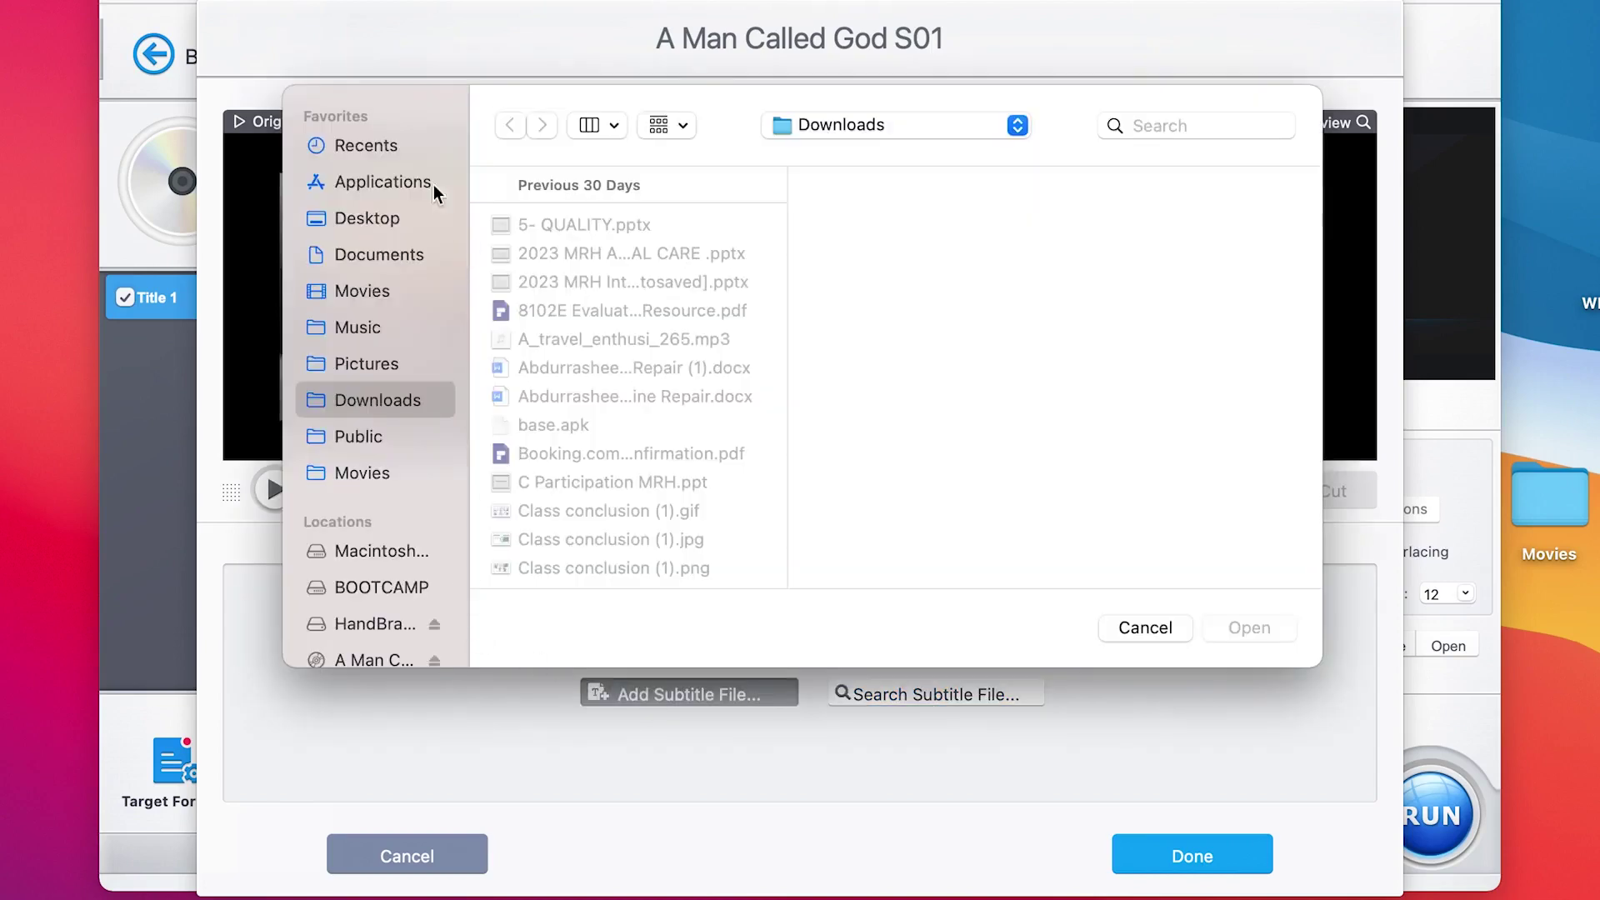
{"action": "left_click", "coordinate": [1111, 625]}
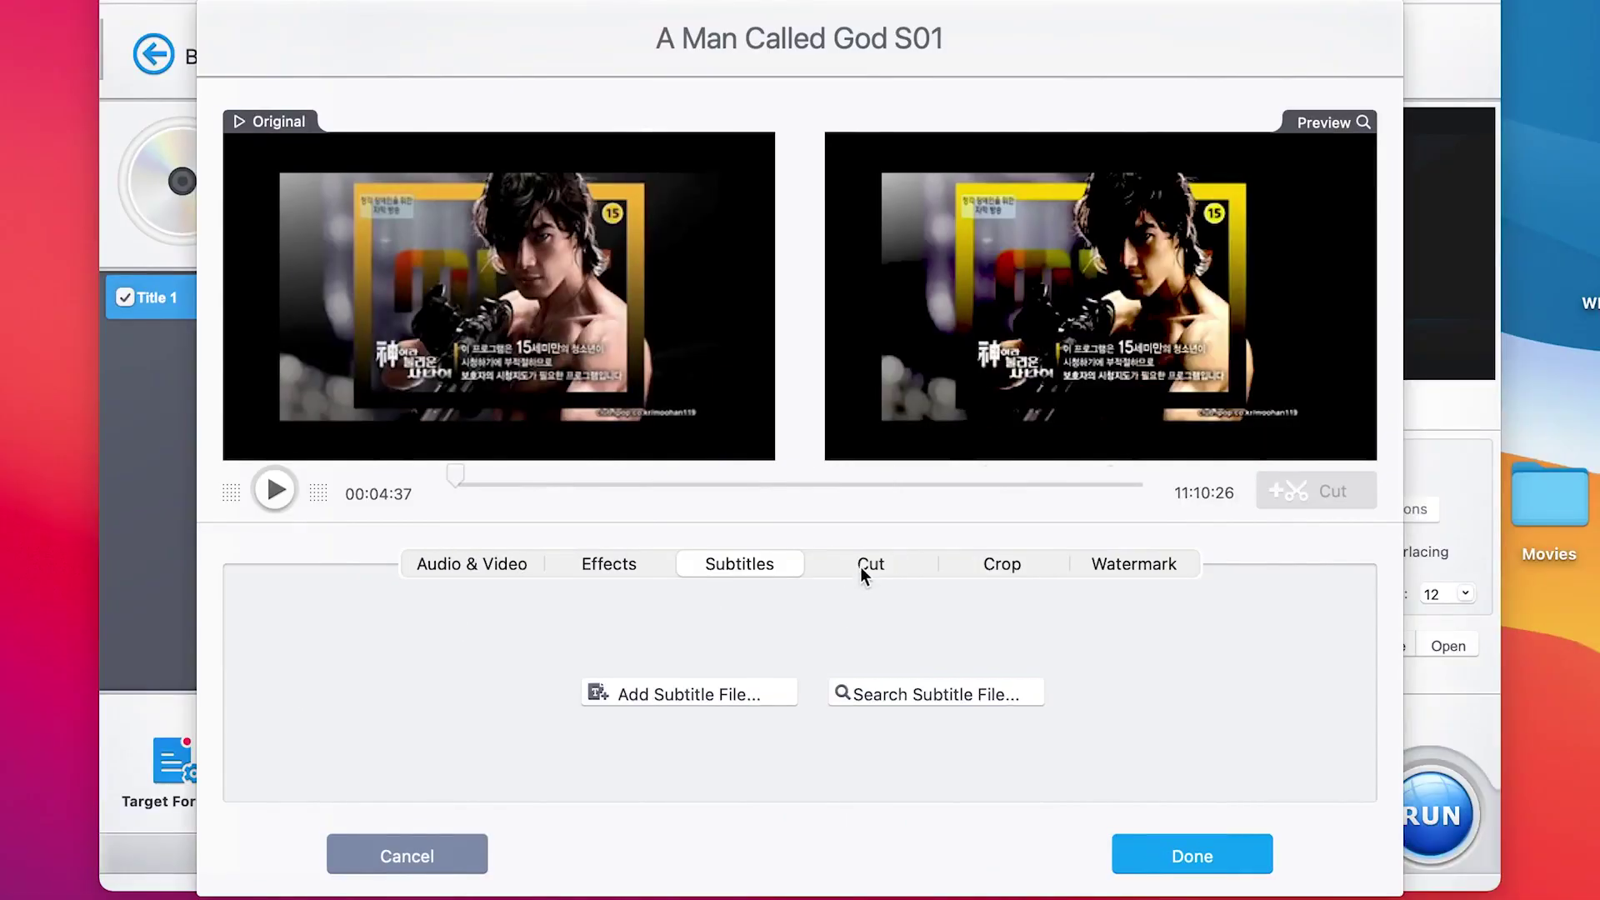
- Cut a first clip from the video spanning about 03:33:14 to 03:44:25
{"action": "left_click", "coordinate": [865, 566]}
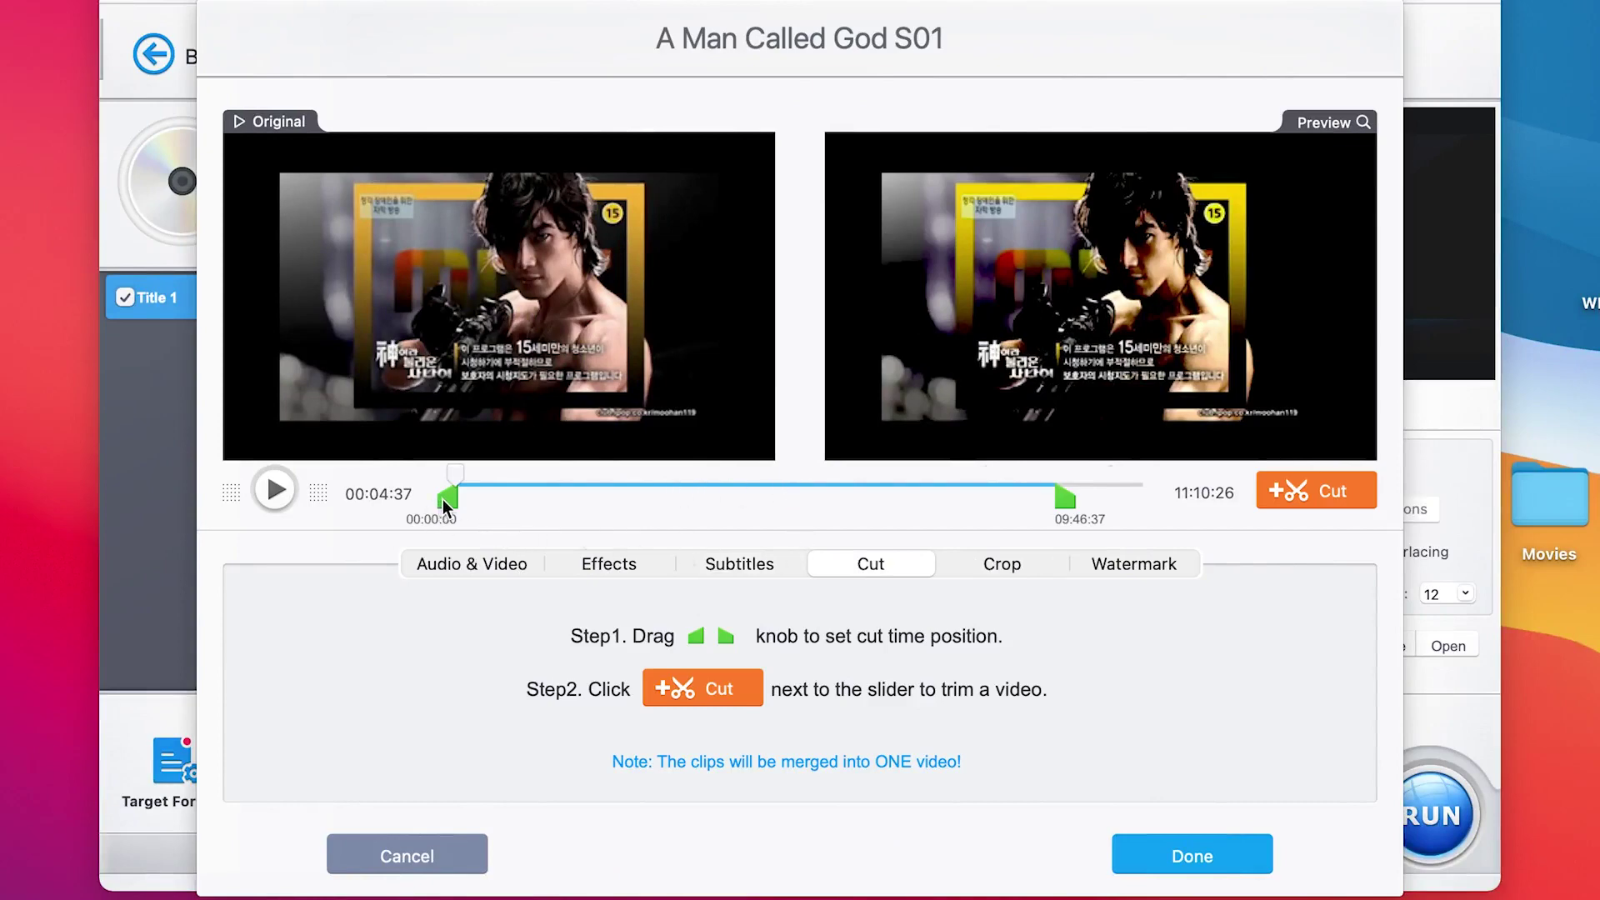
{"action": "left_click_drag", "start_coordinate": [443, 499], "coordinate": [677, 507]}
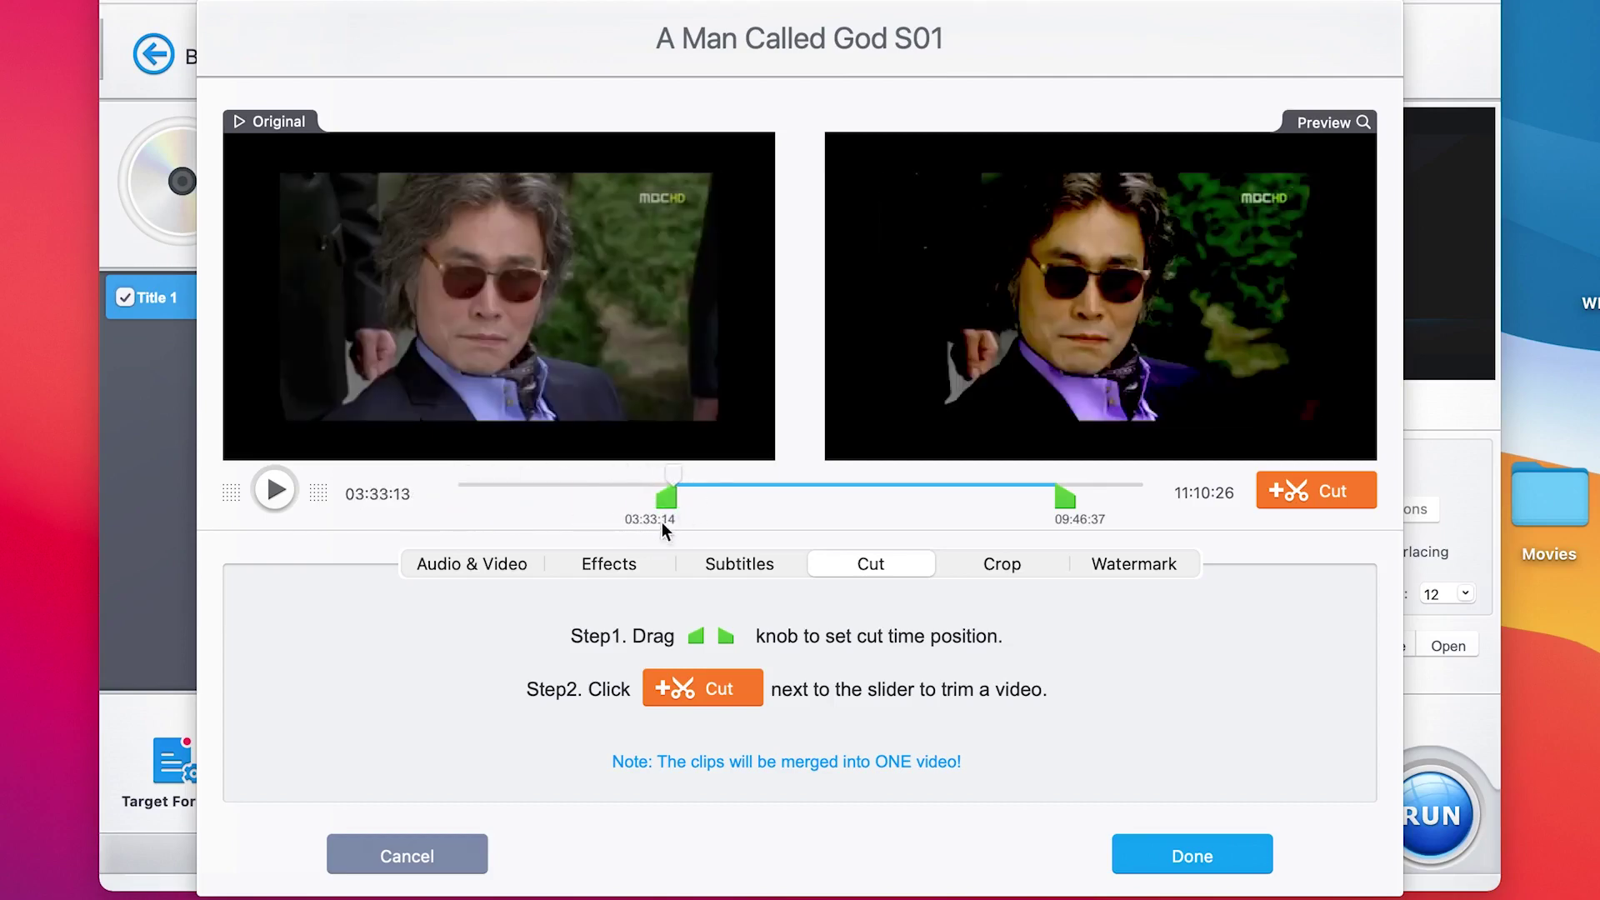
{"action": "left_click_drag", "start_coordinate": [1067, 497], "coordinate": [687, 500]}
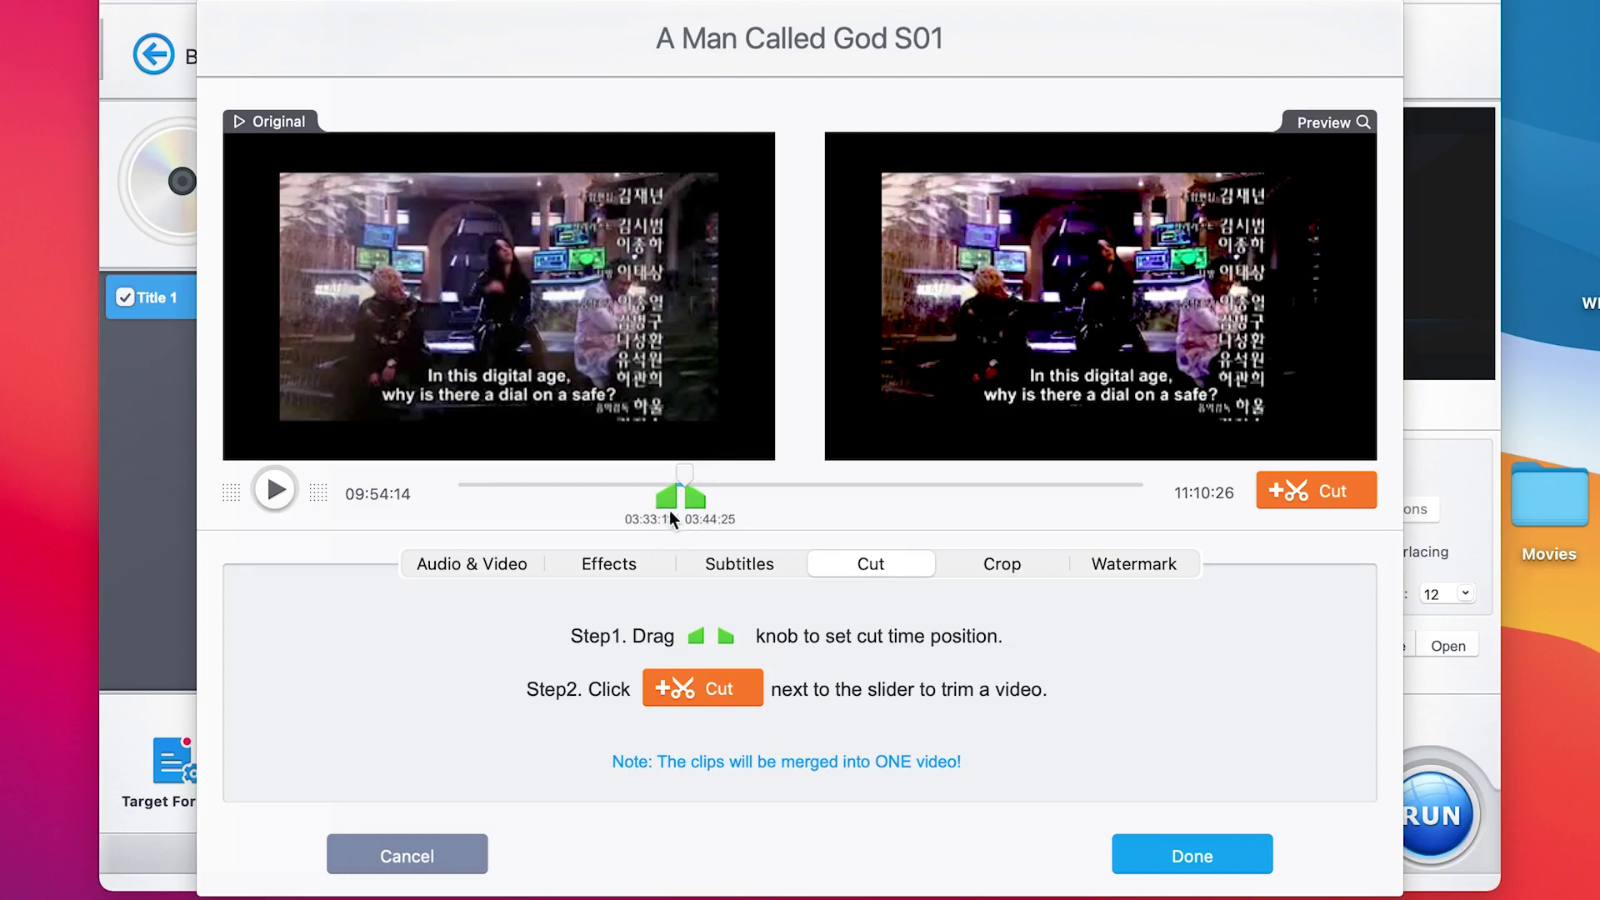
{"action": "left_click", "coordinate": [1320, 498]}
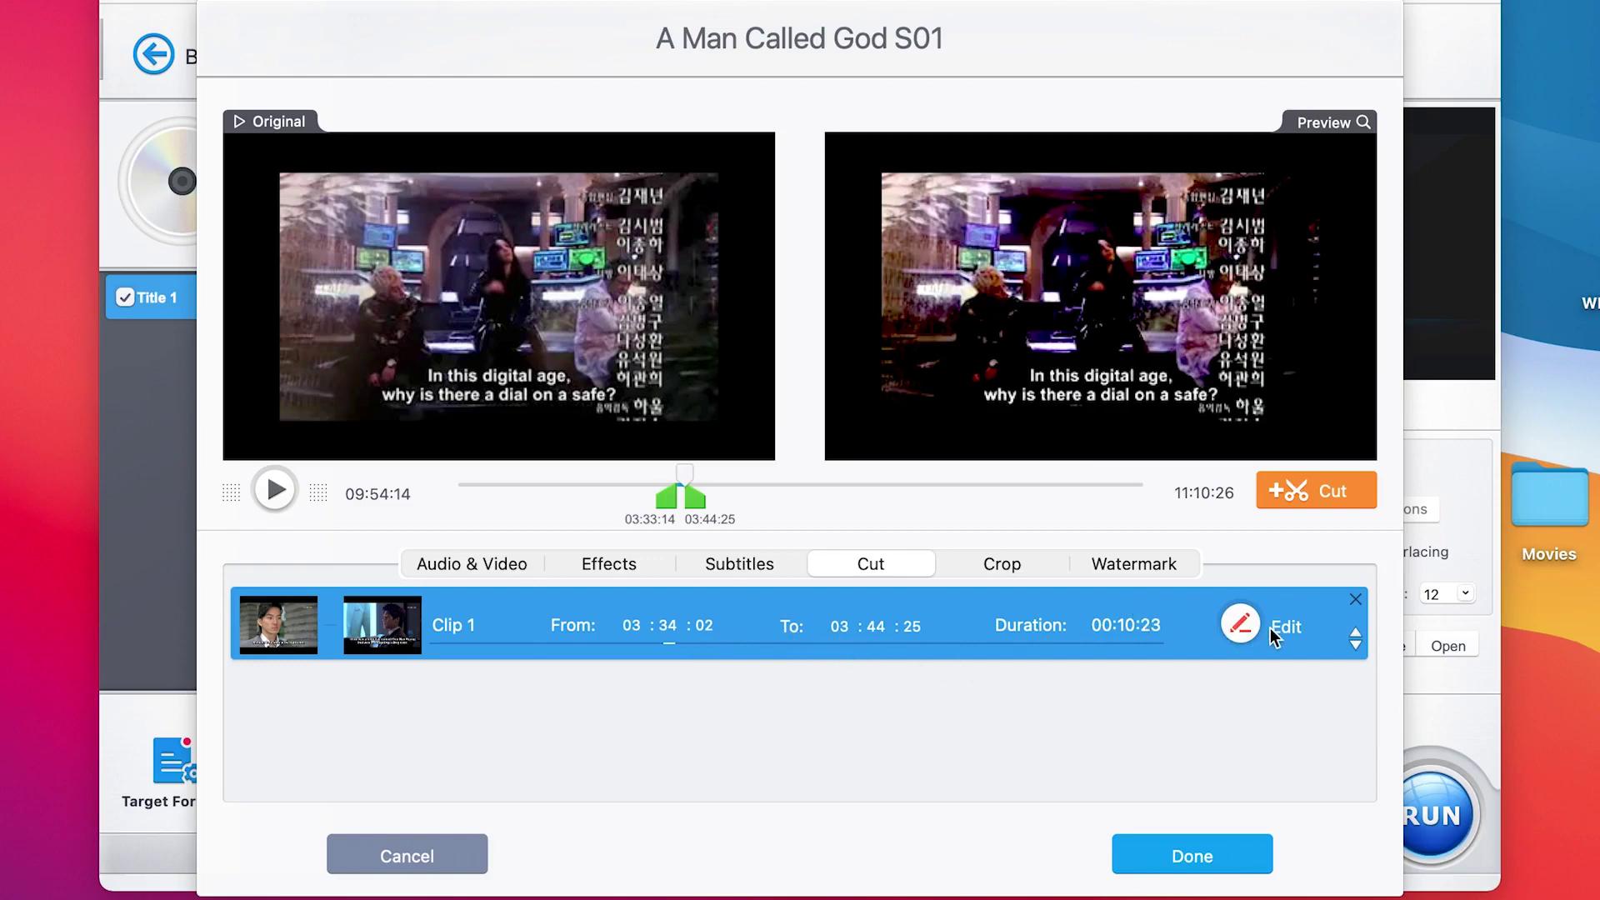
- Adjust Clip 1 so it runs from 03:34:01 to 03:44:30
{"action": "left_click", "coordinate": [1296, 626]}
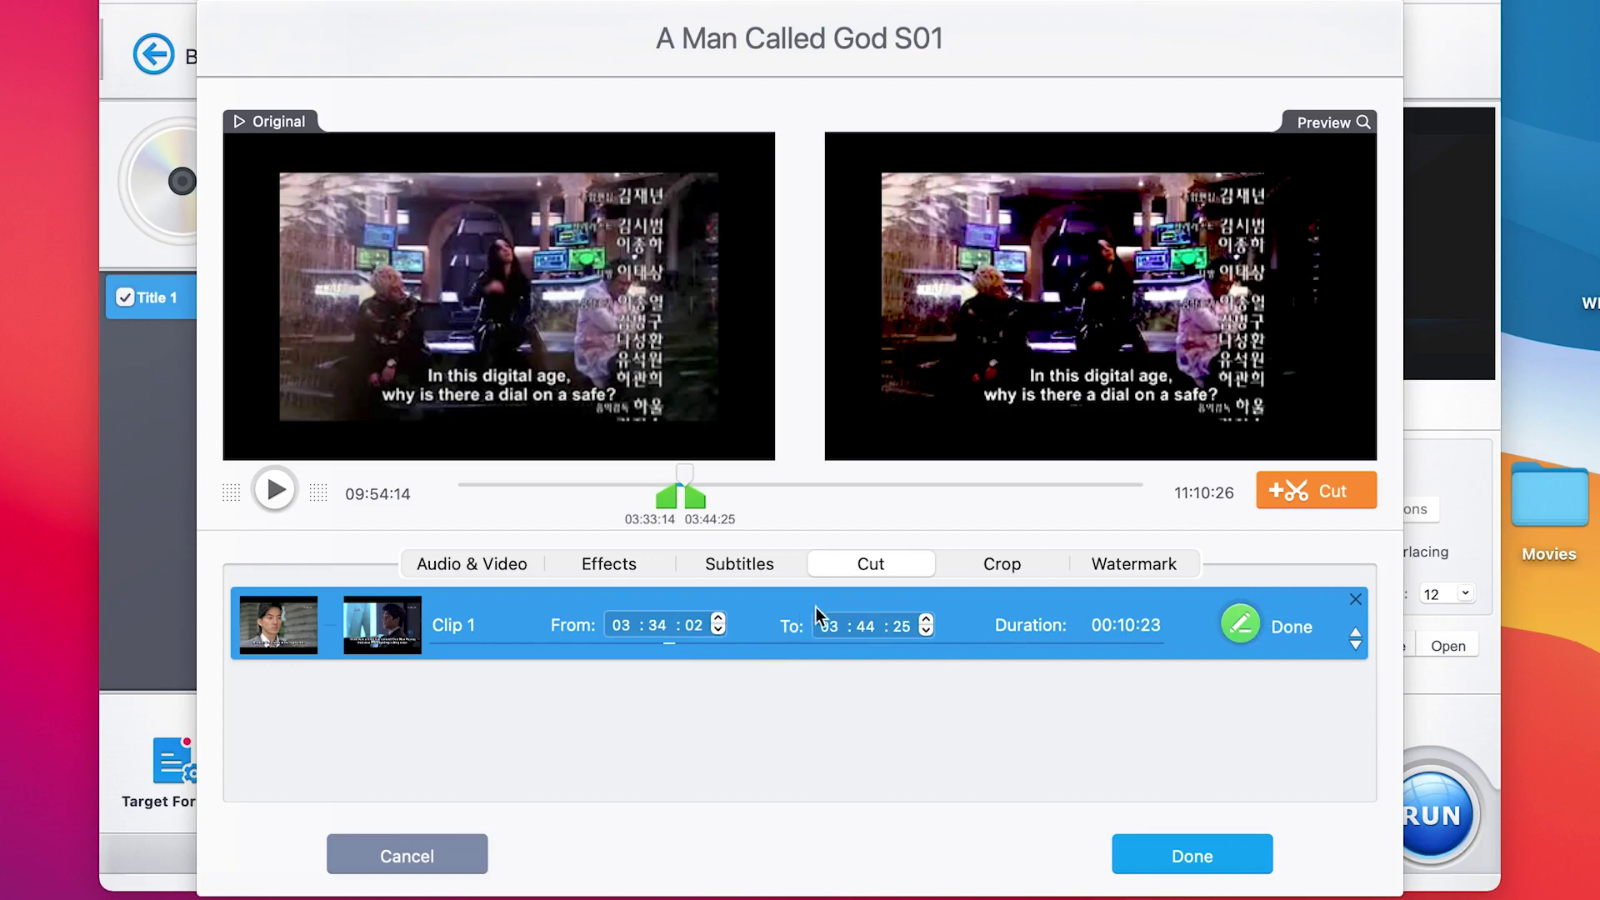
{"action": "left_click", "coordinate": [927, 619]}
{"action": "left_click", "coordinate": [927, 619]}
{"action": "left_click", "coordinate": [927, 619]}
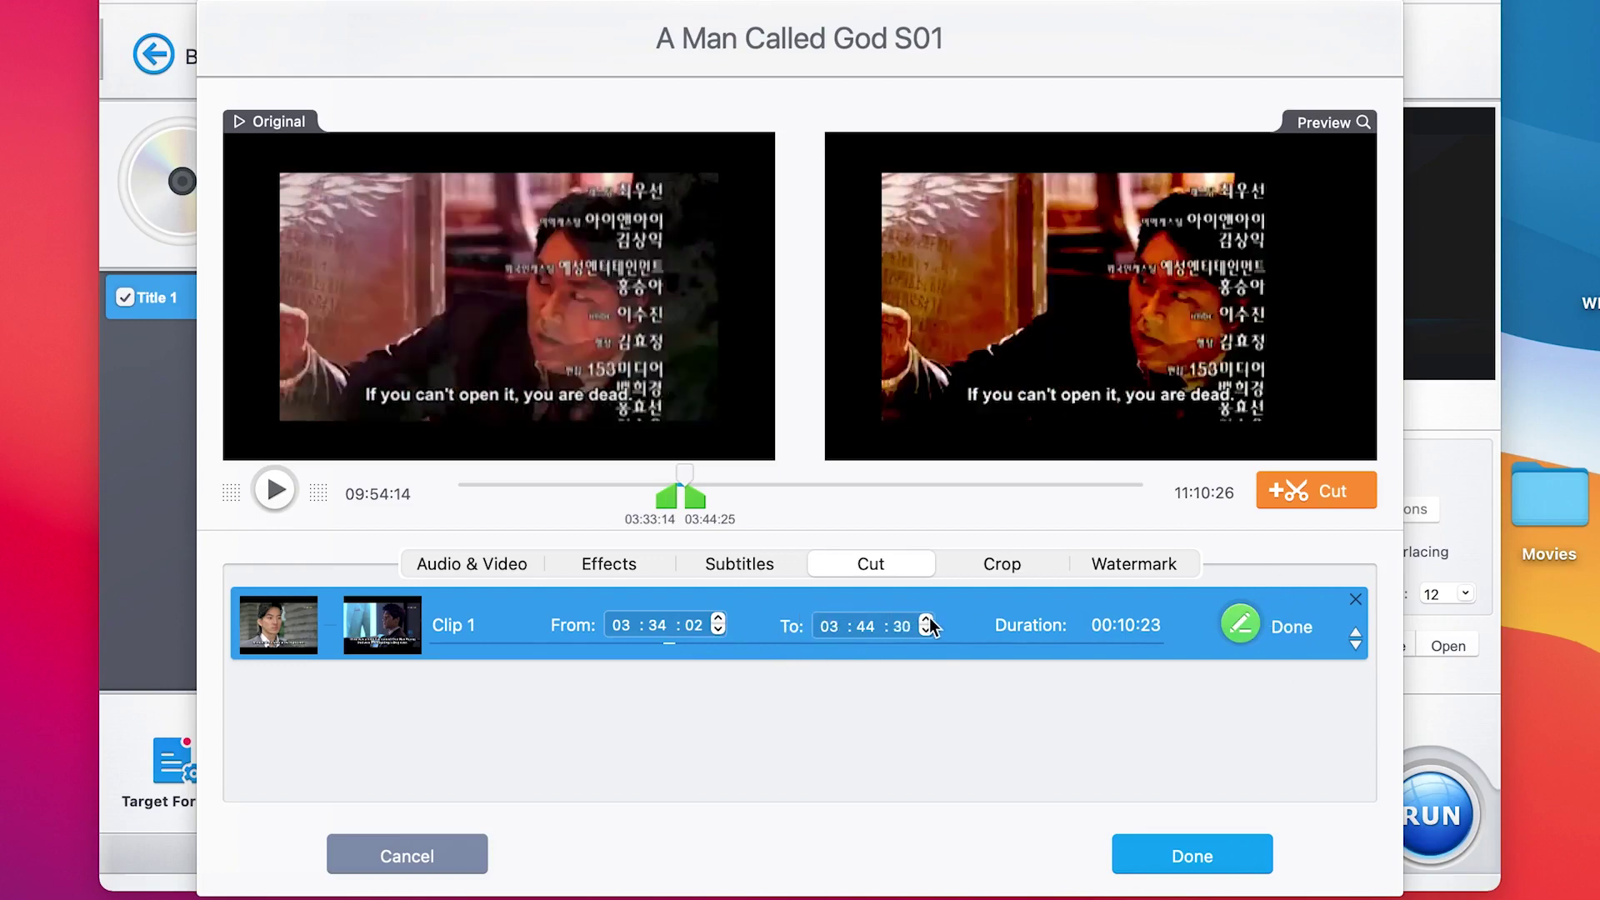
{"action": "left_click", "coordinate": [927, 619]}
{"action": "left_click", "coordinate": [926, 619]}
{"action": "left_click", "coordinate": [718, 631]}
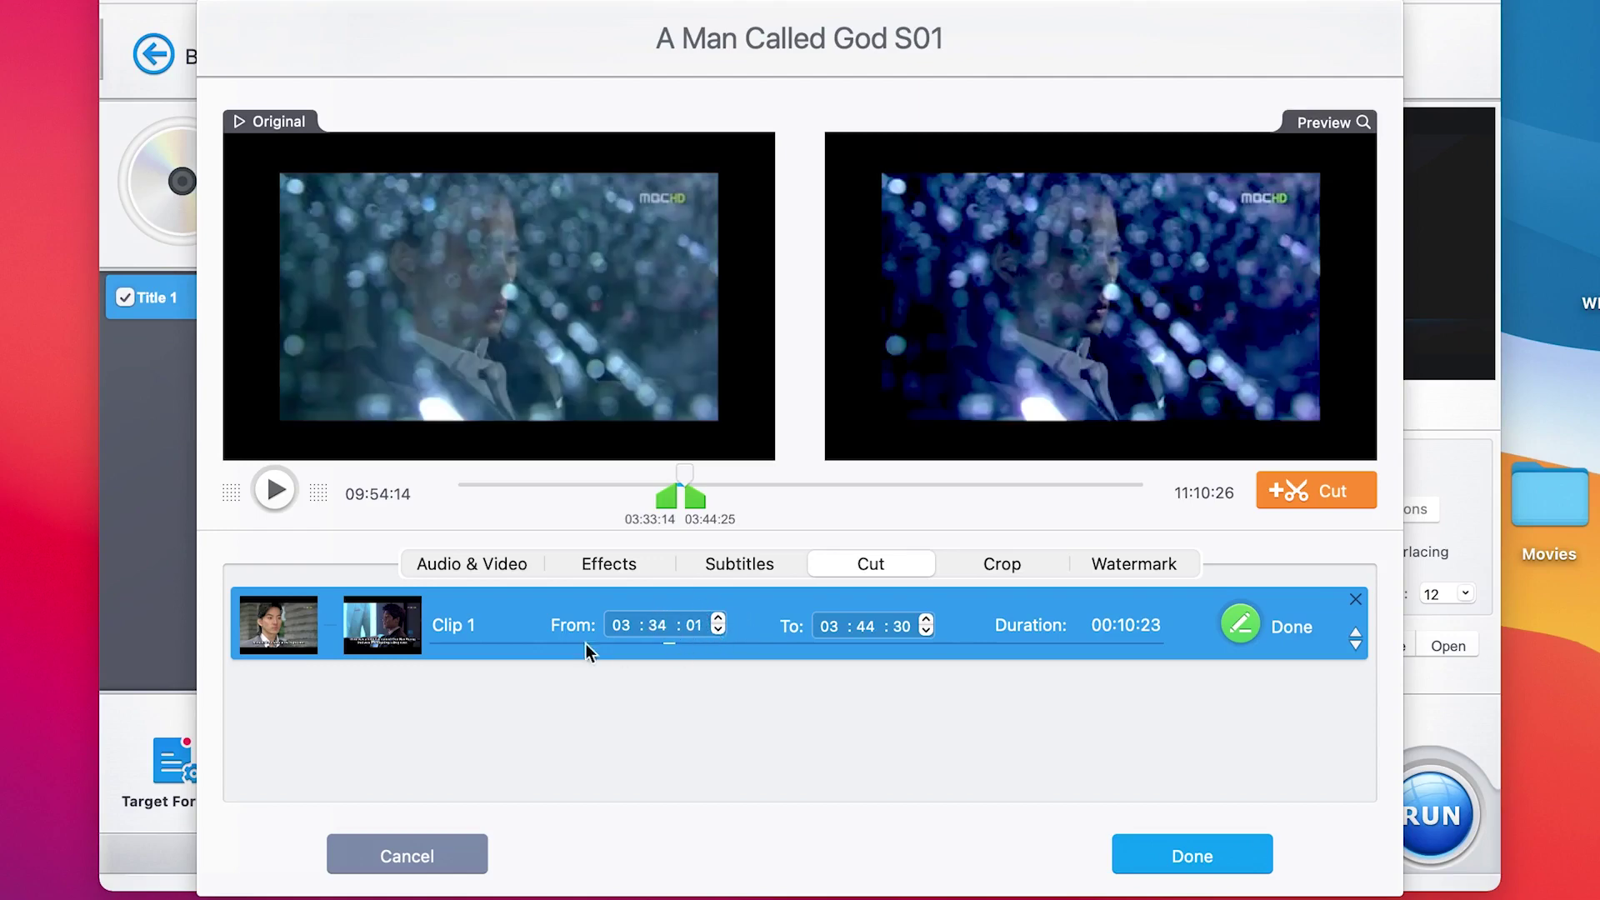
{"action": "left_click", "coordinate": [1290, 625]}
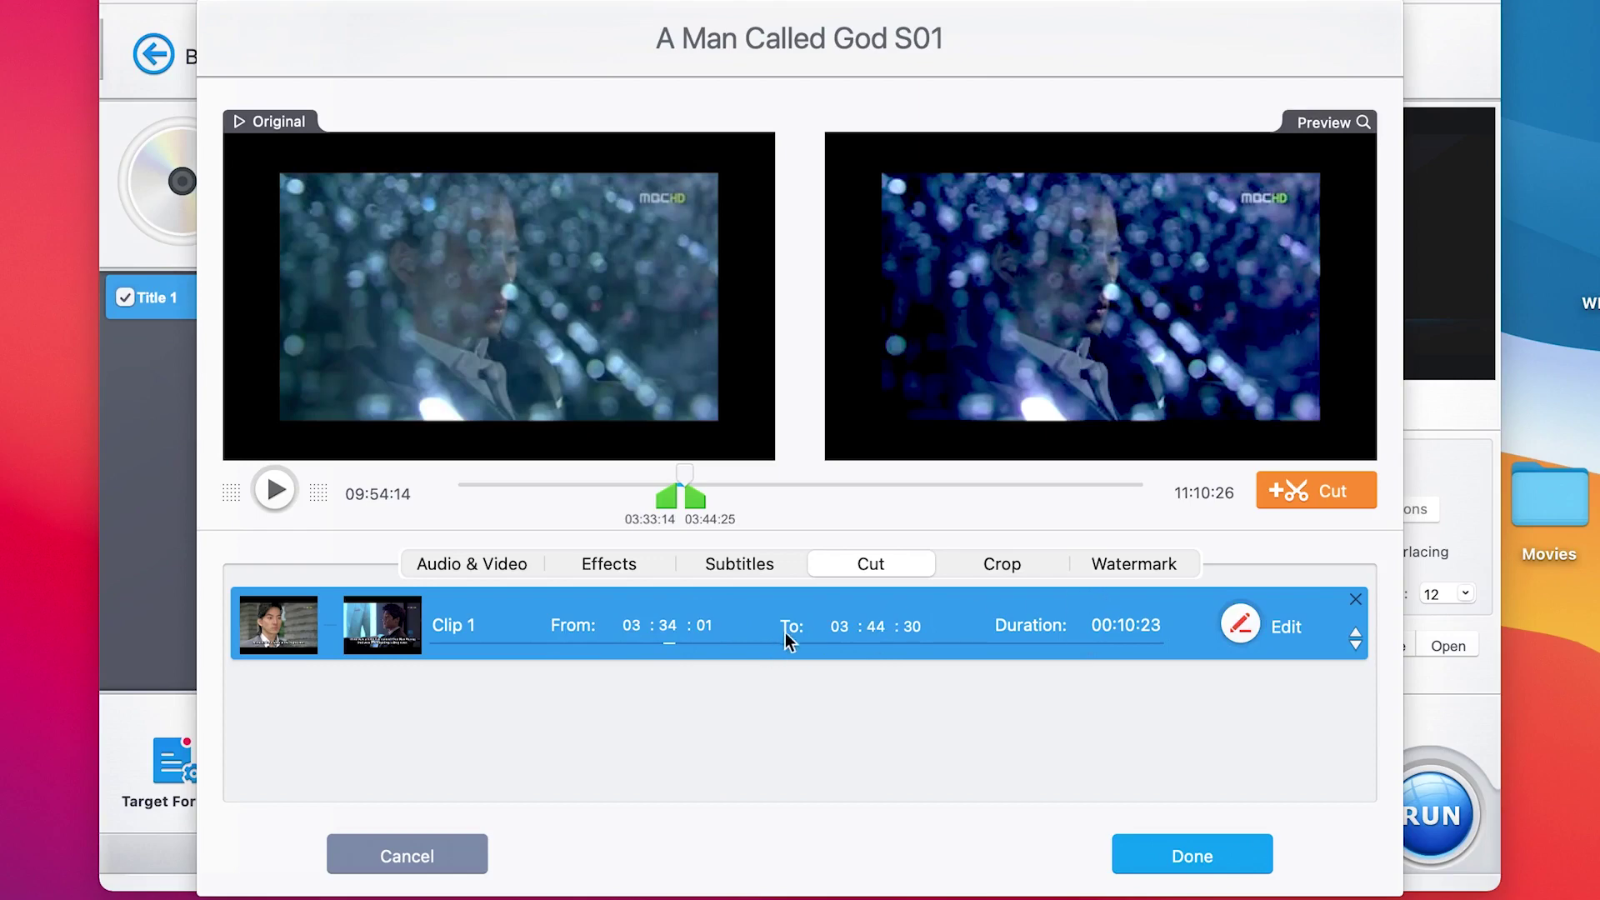
- Cut a second clip from the video spanning about 06:03:05 to 06:16:12
{"action": "left_click_drag", "start_coordinate": [698, 505], "coordinate": [848, 498]}
{"action": "left_click_drag", "start_coordinate": [663, 498], "coordinate": [819, 508]}
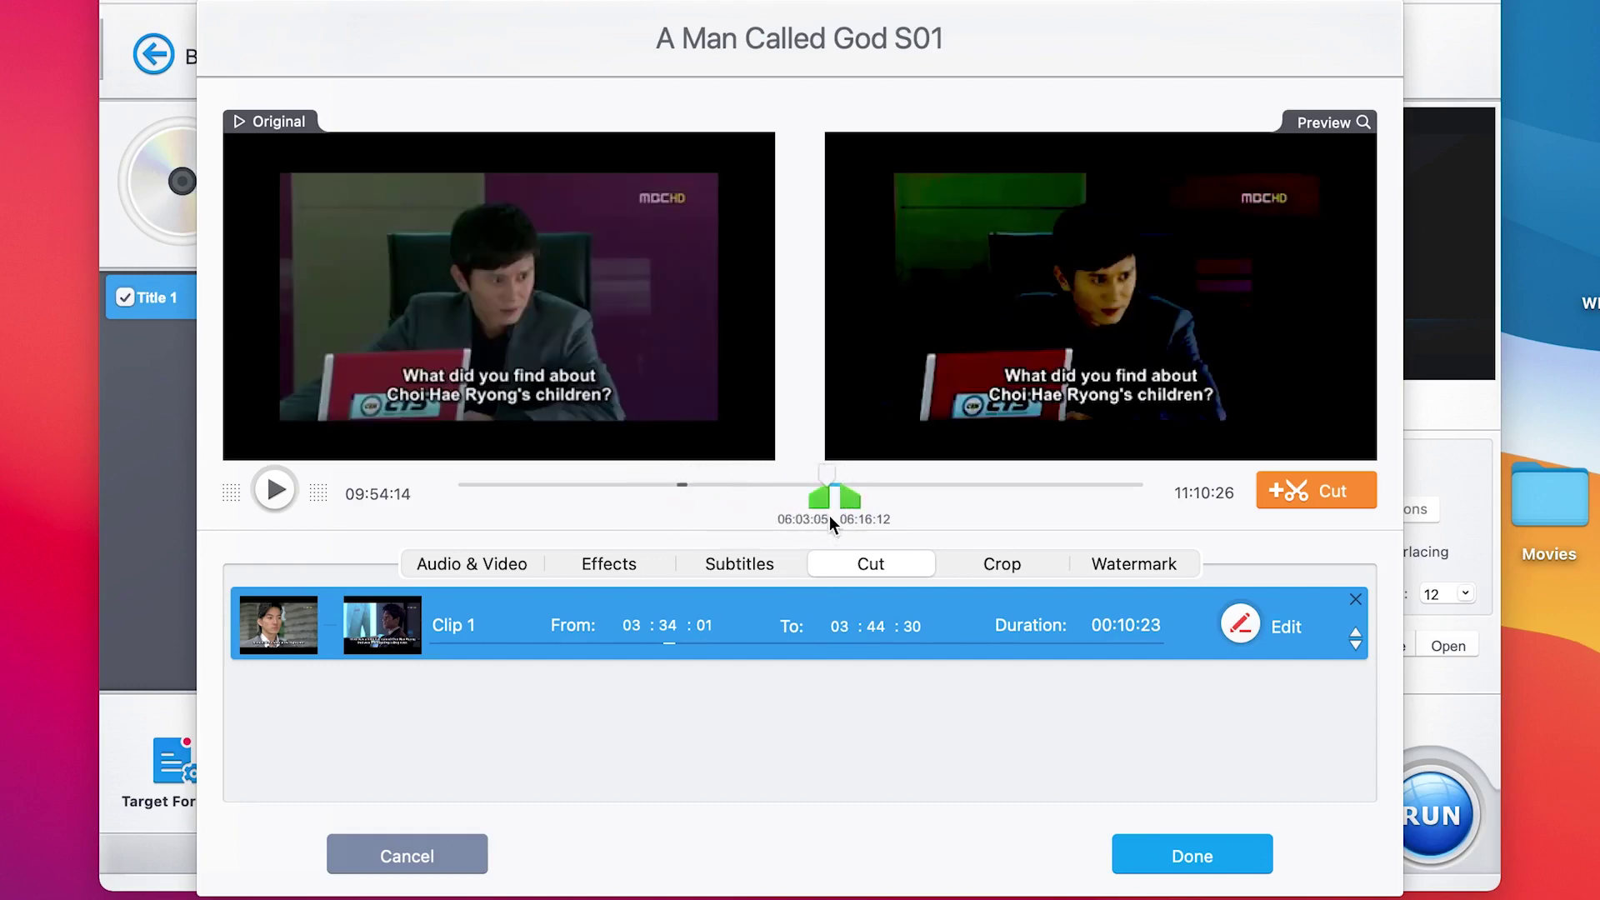
{"action": "left_click", "coordinate": [1323, 497]}
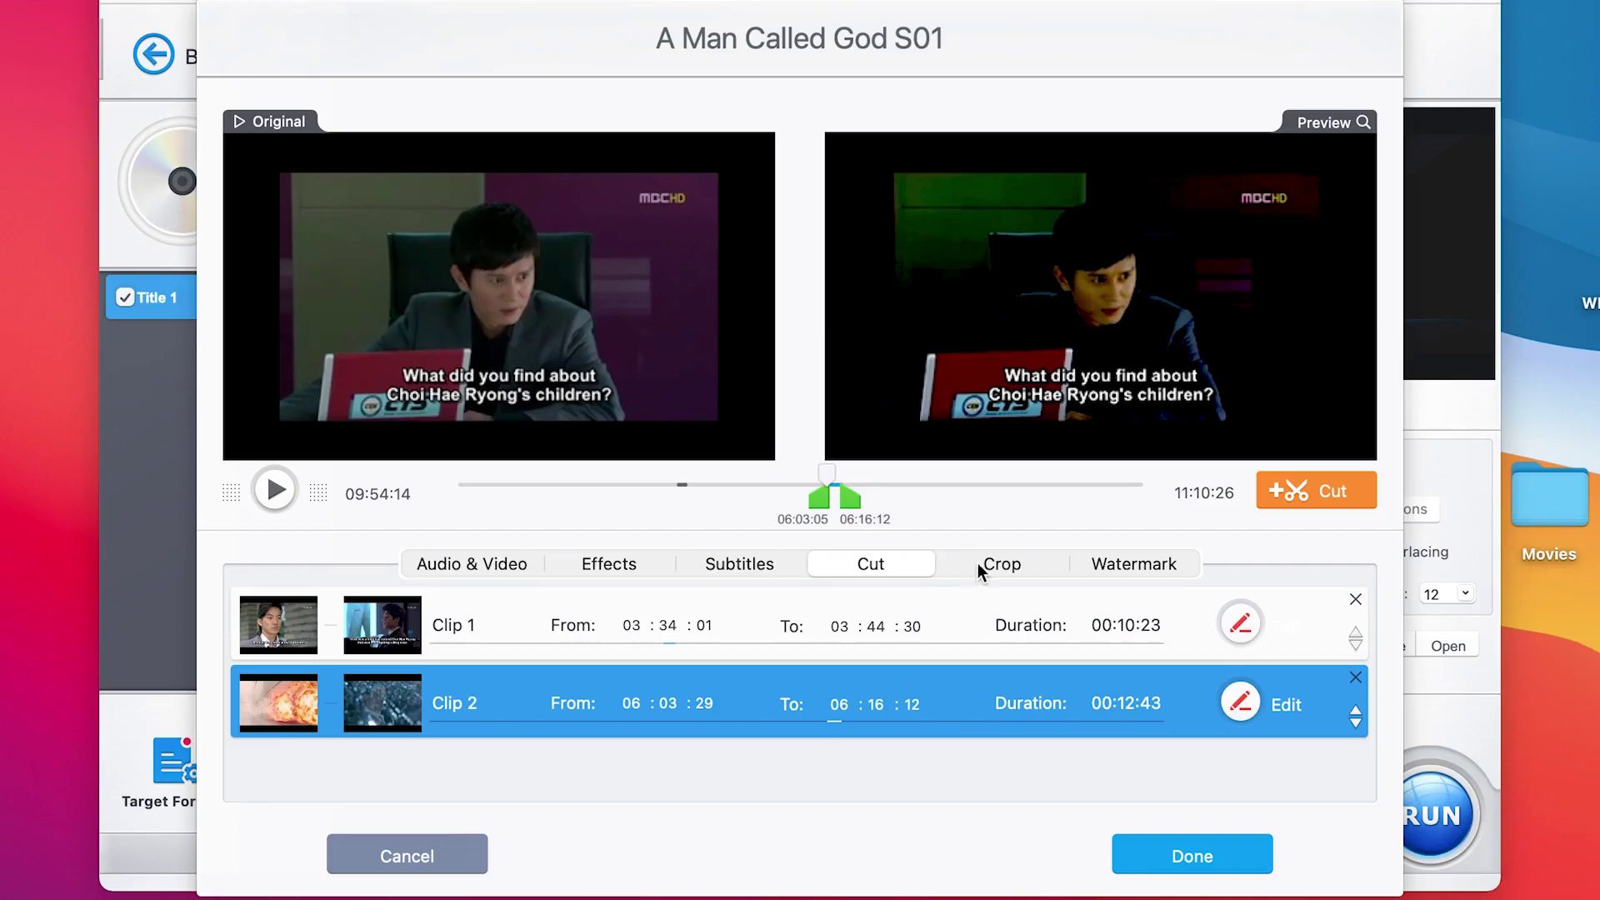
- Enable cropping and trim the black bars above and below the picture, about 67 at the top and 66 at the bottom
{"action": "left_click", "coordinate": [978, 563]}
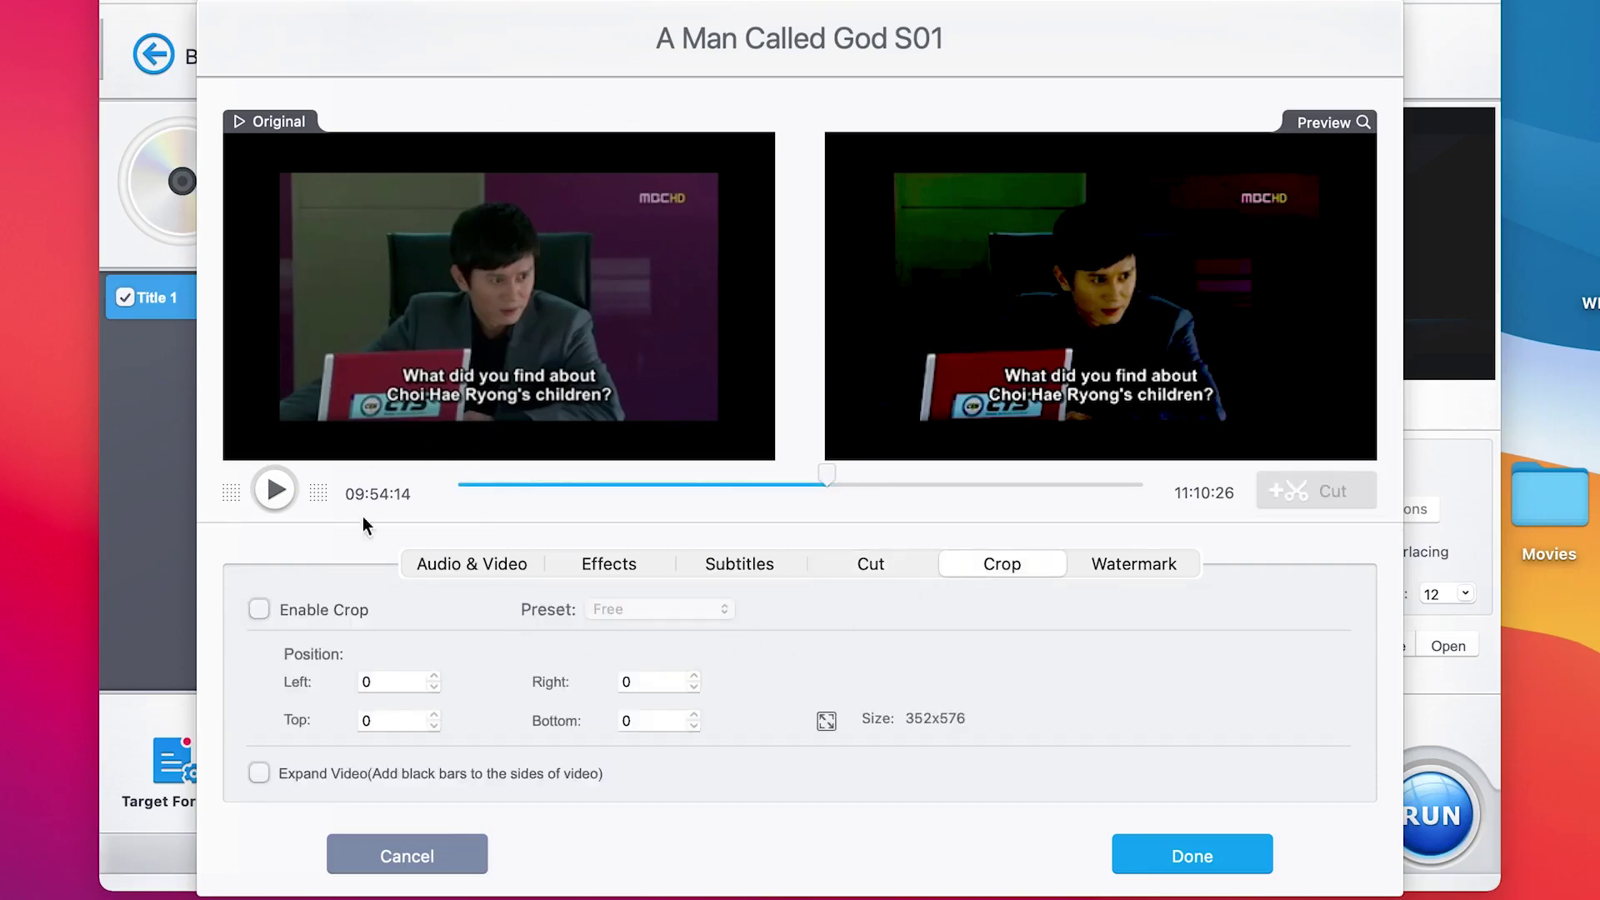
{"action": "left_click", "coordinate": [259, 609]}
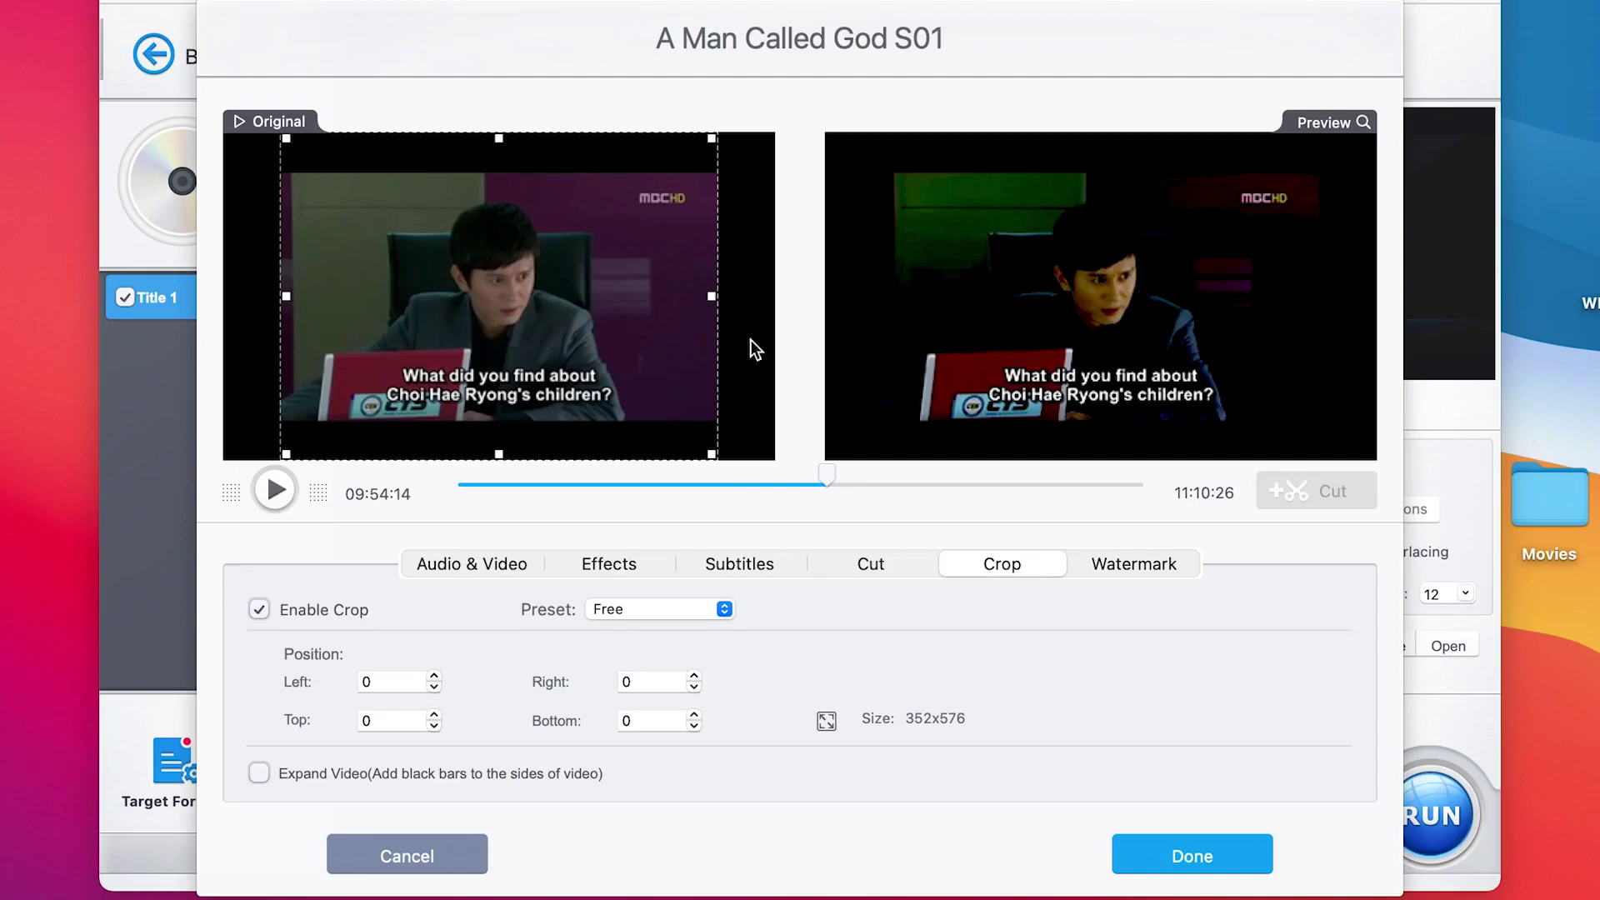
{"action": "left_click_drag", "start_coordinate": [501, 139], "coordinate": [502, 177]}
{"action": "left_click_drag", "start_coordinate": [499, 452], "coordinate": [496, 415]}
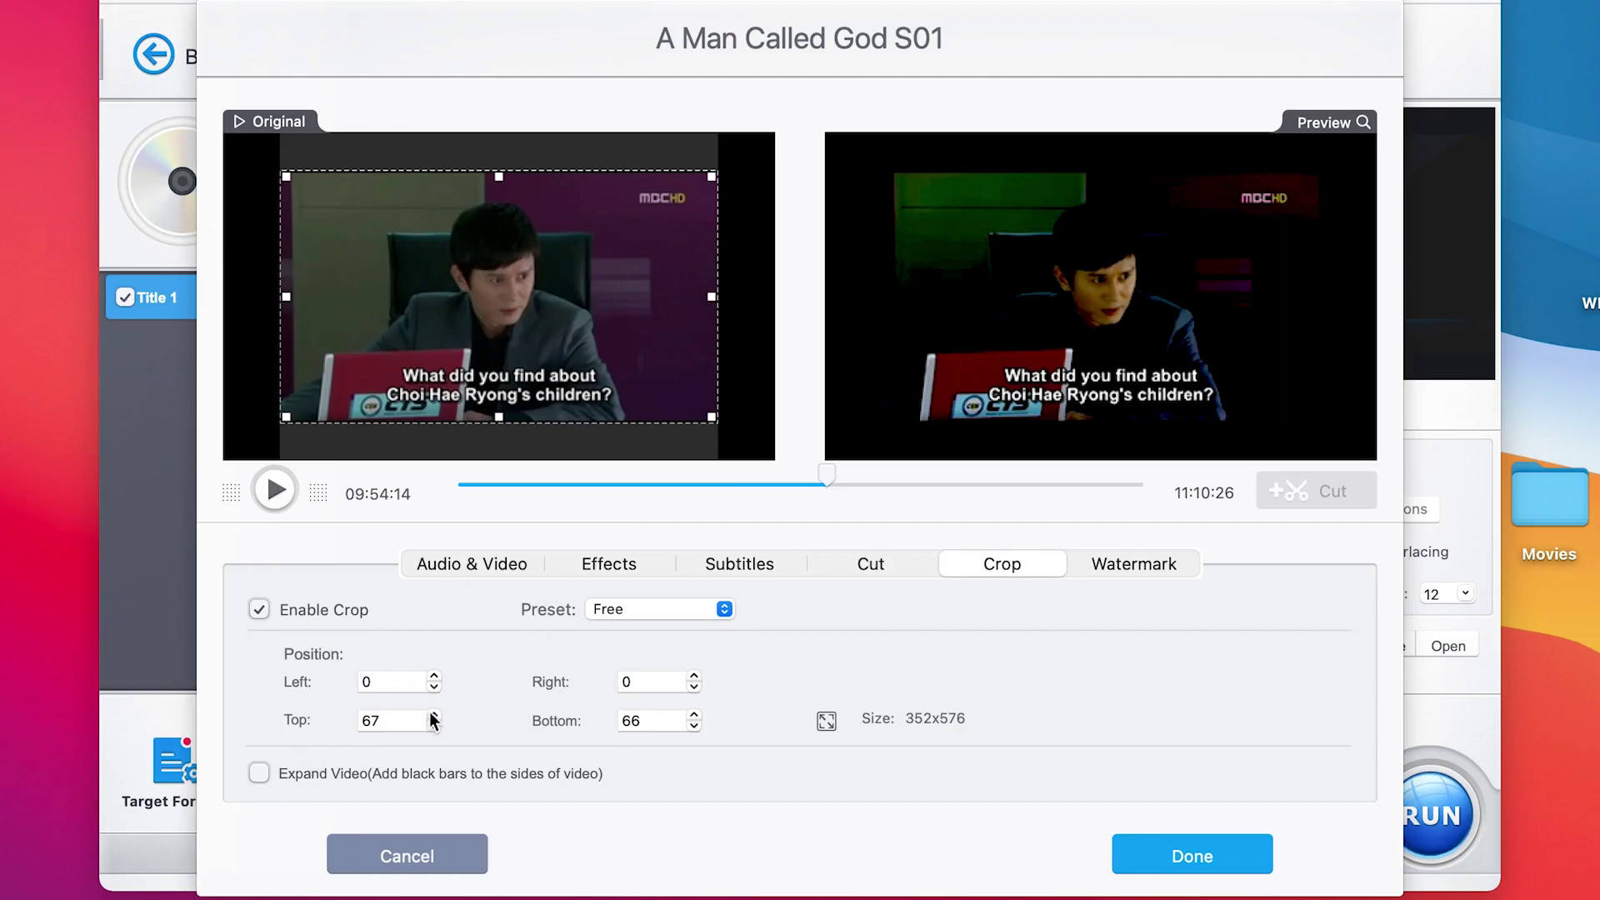
- Increase the crop to 107 at the top and 86 at the bottom
{"action": "left_click_drag", "start_coordinate": [434, 715], "coordinate": [434, 716]}
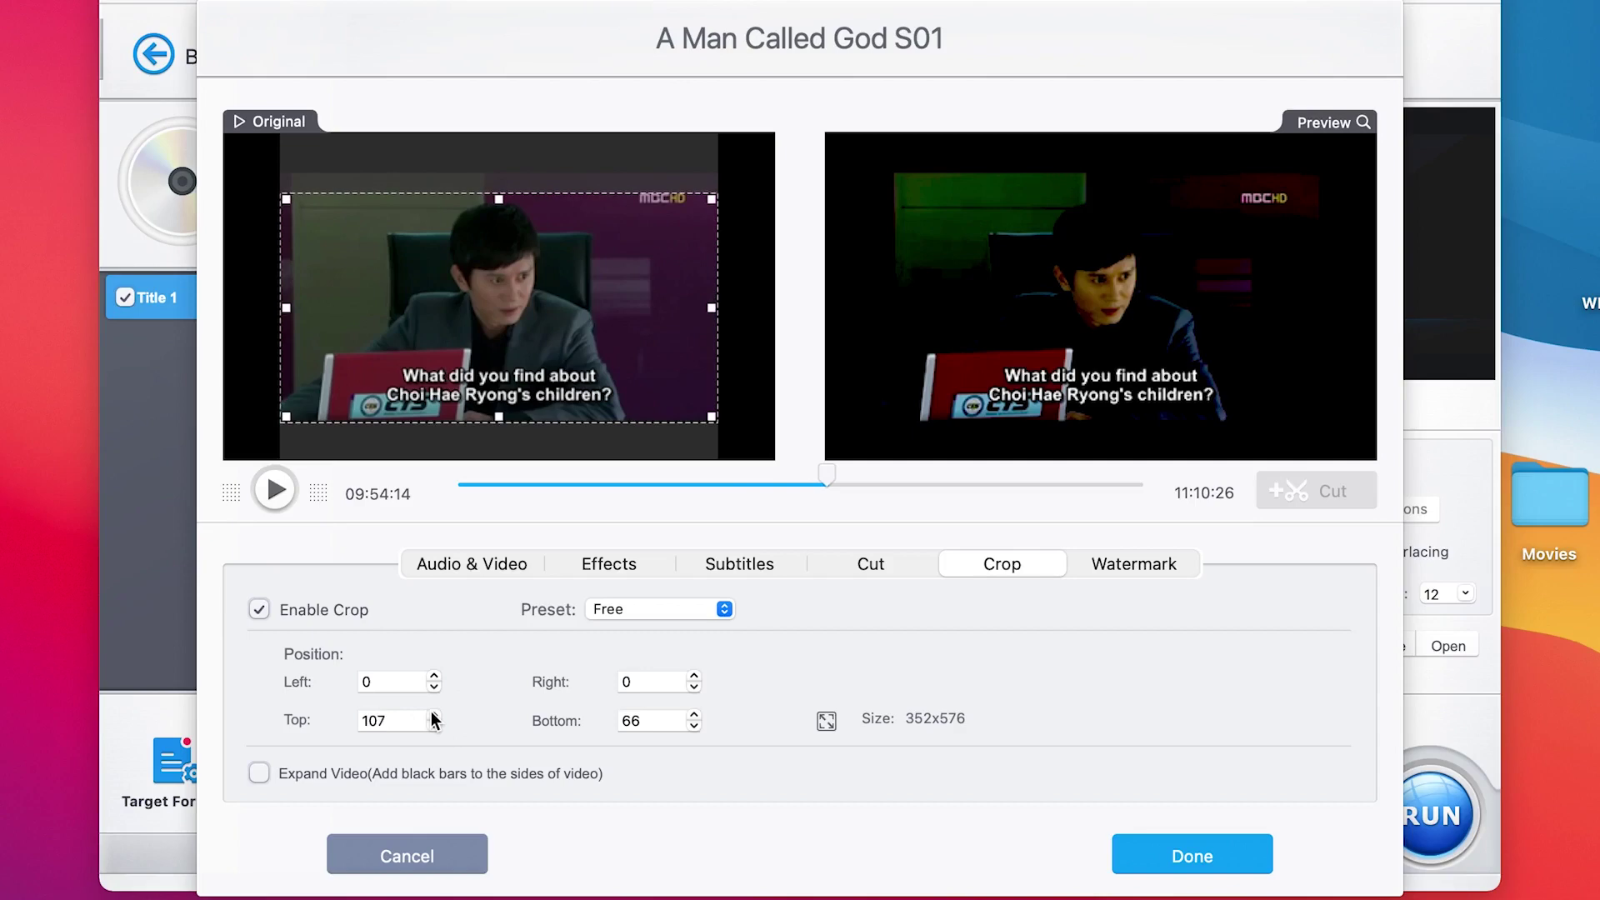
{"action": "left_click", "coordinate": [694, 715]}
{"action": "left_click", "coordinate": [694, 715]}
{"action": "left_click_drag", "start_coordinate": [694, 715], "coordinate": [694, 715]}
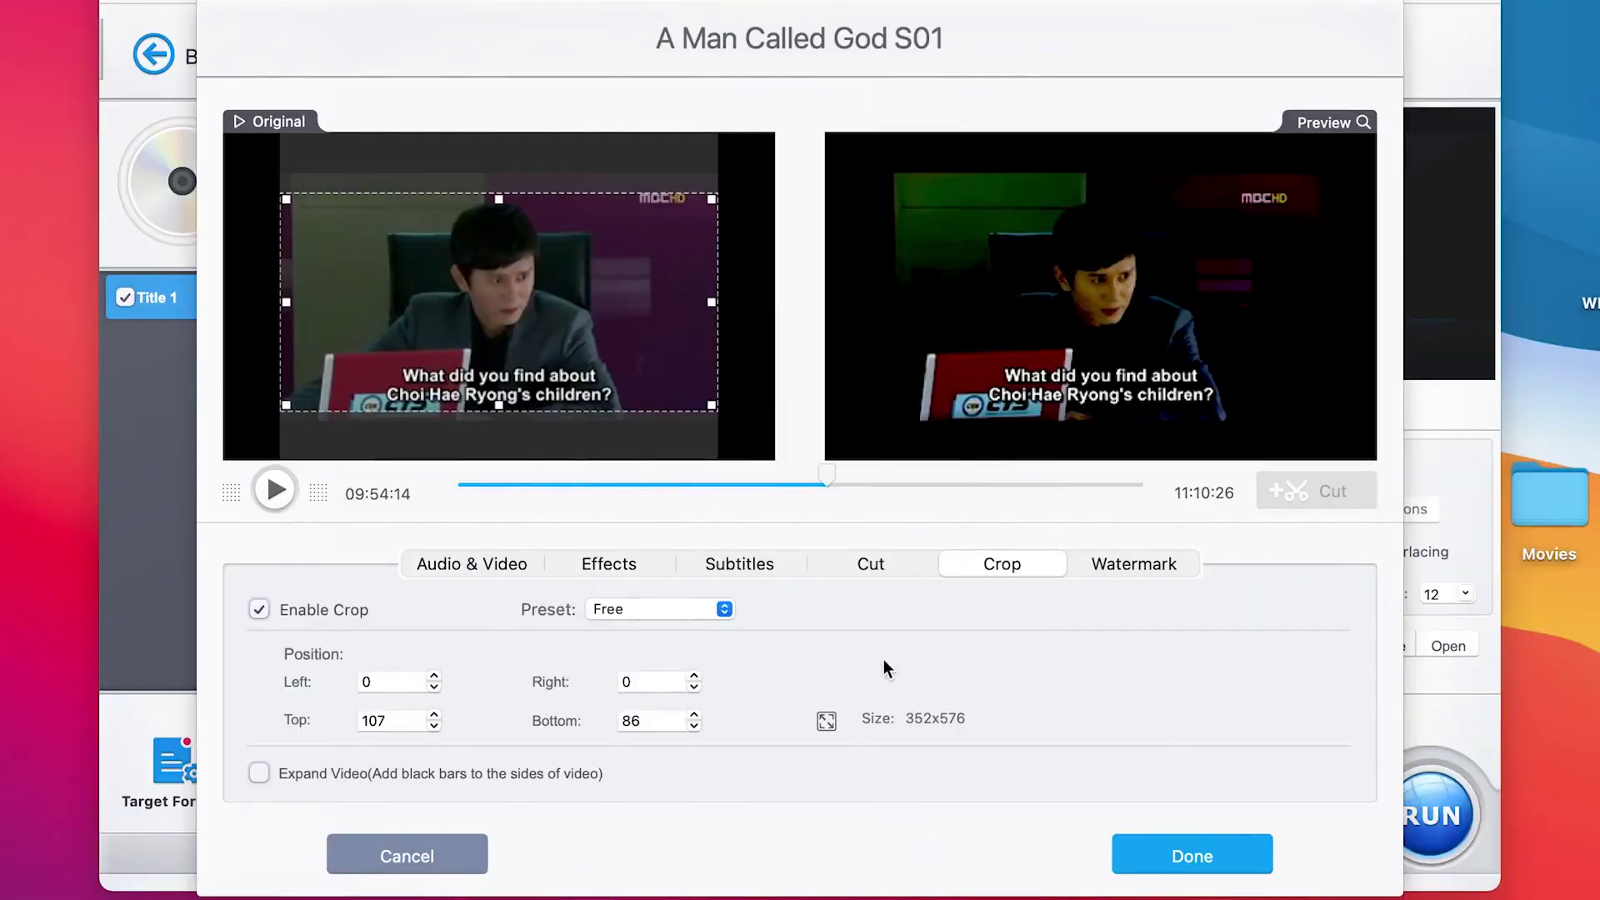
- Enable the watermark and add "Confidential" as its first line of text
{"action": "left_click", "coordinate": [1146, 564]}
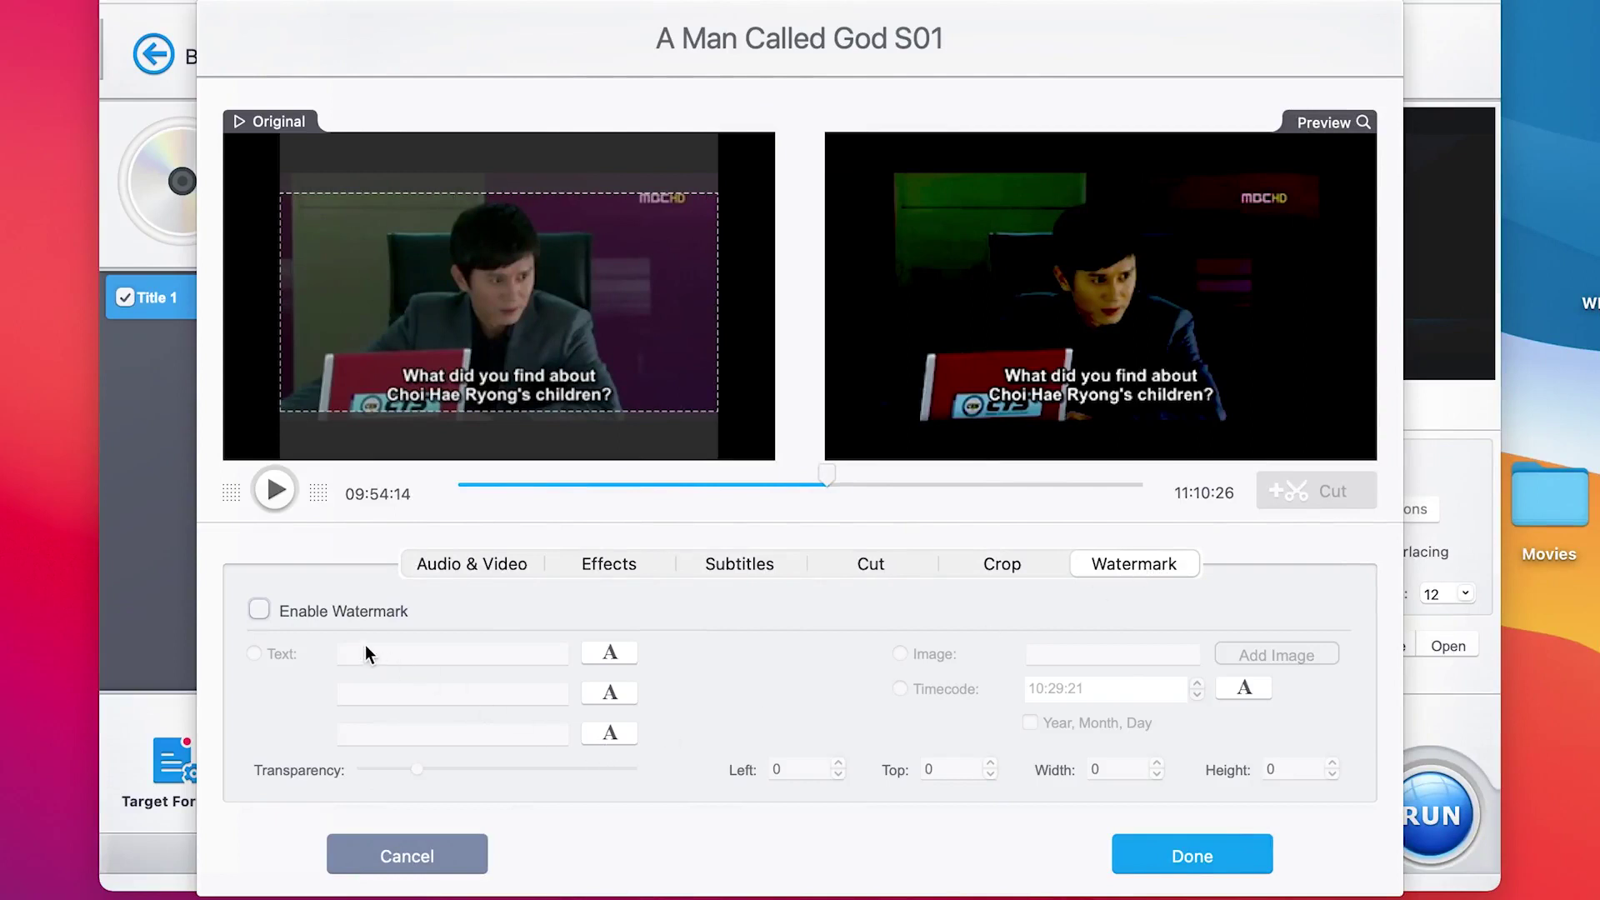
{"action": "left_click", "coordinate": [259, 611]}
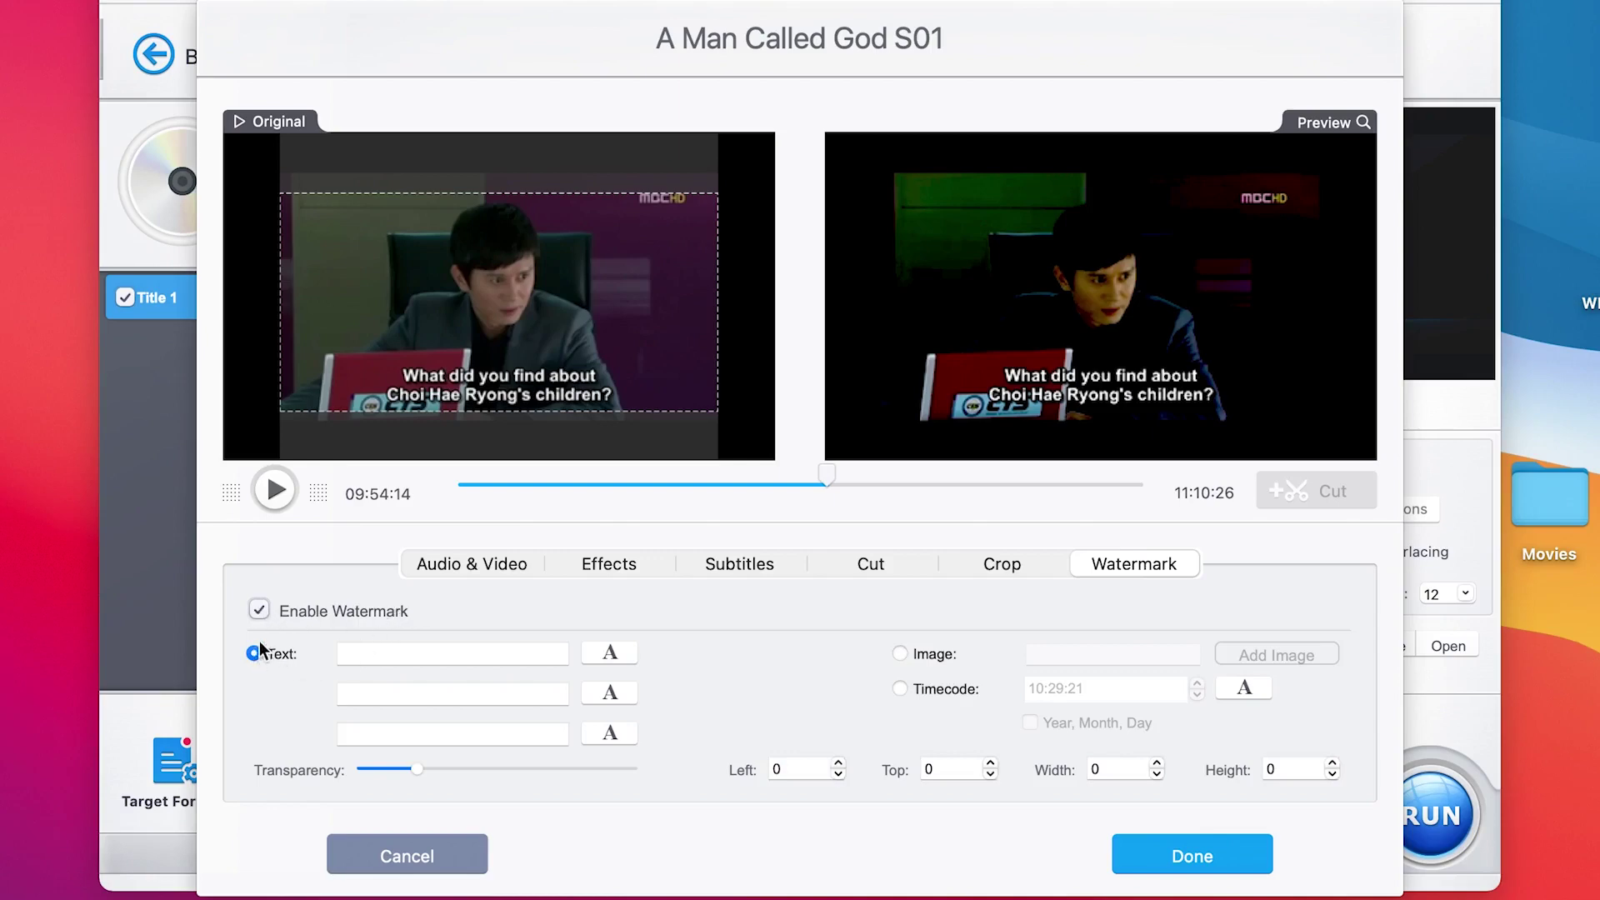
{"action": "left_click", "coordinate": [474, 654]}
{"action": "type", "text": "Confidential"}
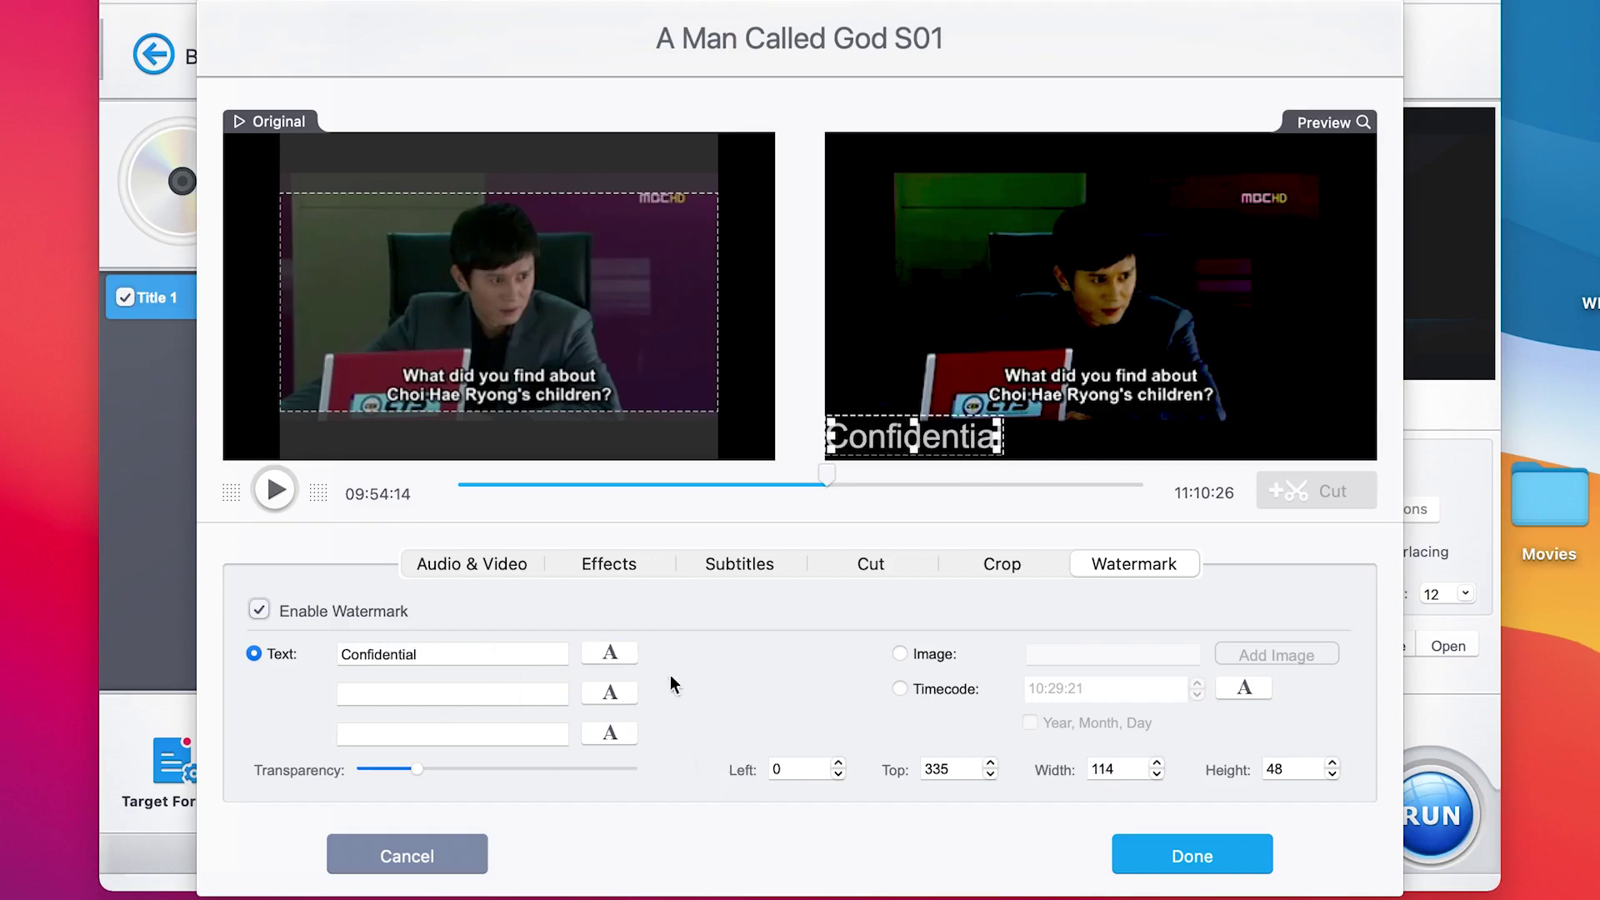
- Enlarge the Confidential watermark to about 214 by 119 and move it to about left 65, top 121
{"action": "left_click_drag", "start_coordinate": [934, 438], "coordinate": [1346, 214]}
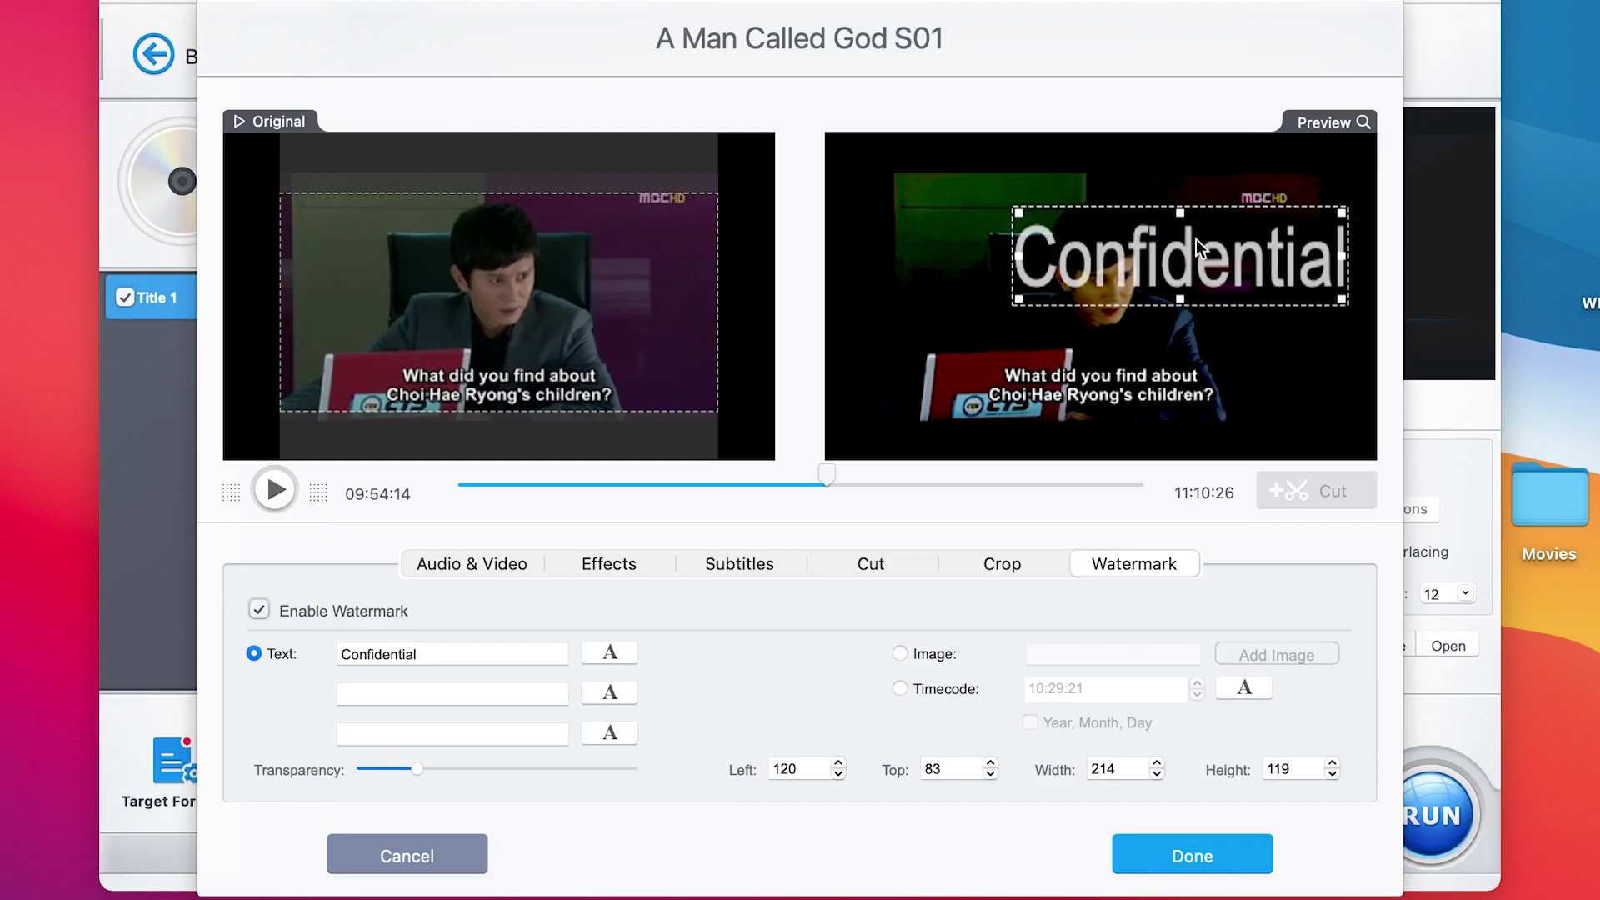
{"action": "left_click_drag", "start_coordinate": [1192, 250], "coordinate": [1105, 283]}
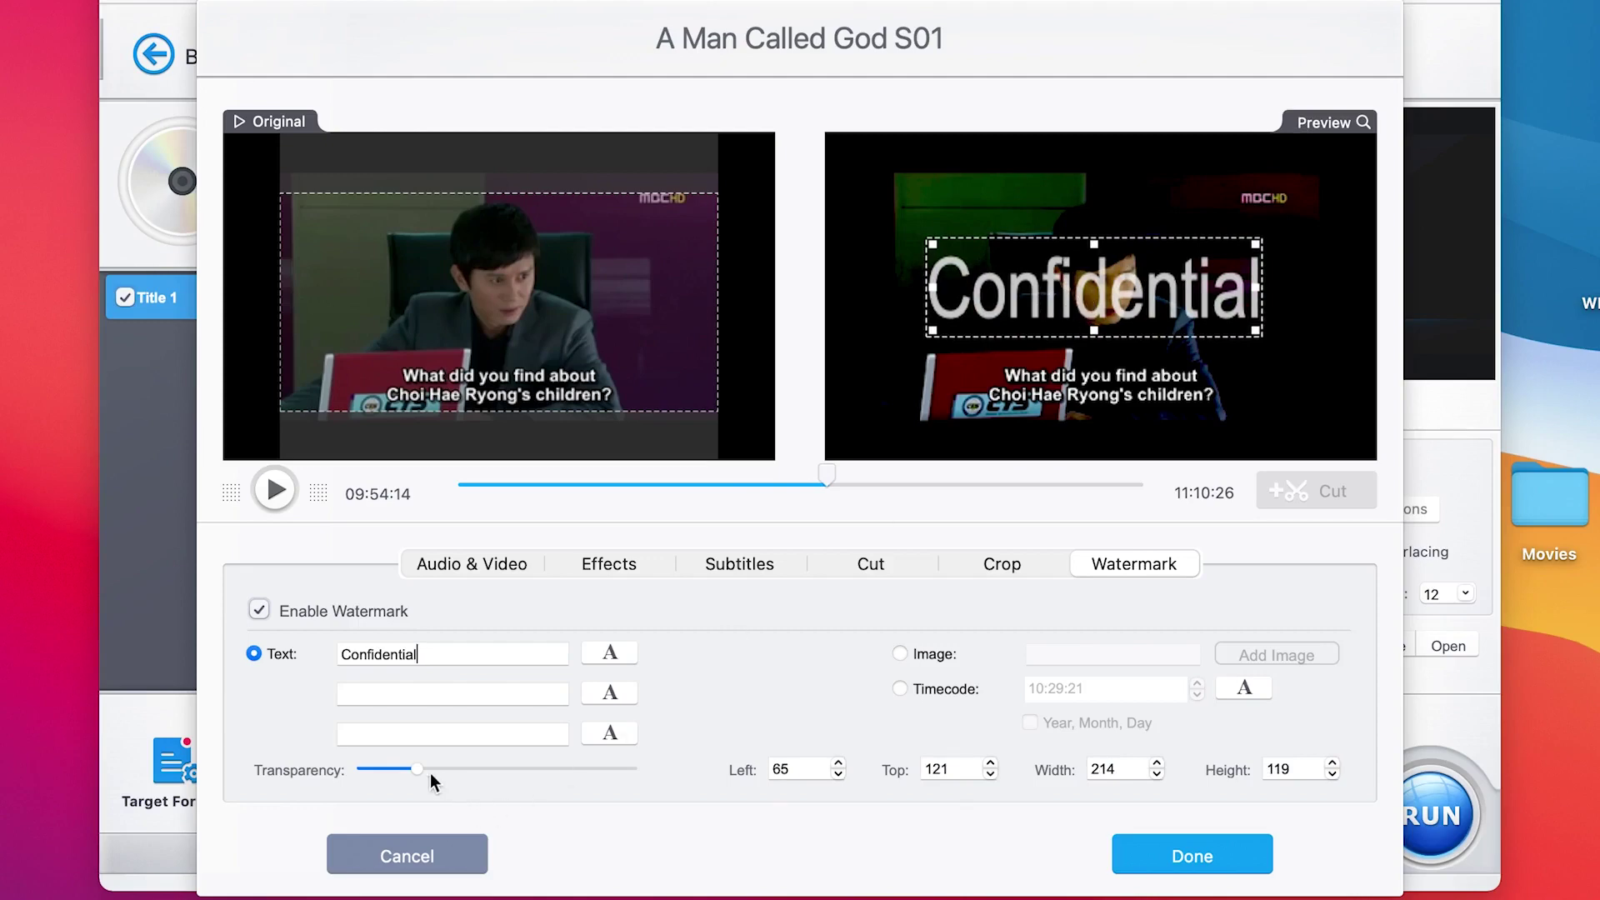
- Raise the text watermark's transparency to about three quarters and shift its position to left 83, top 137
{"action": "left_click_drag", "start_coordinate": [418, 772], "coordinate": [562, 782]}
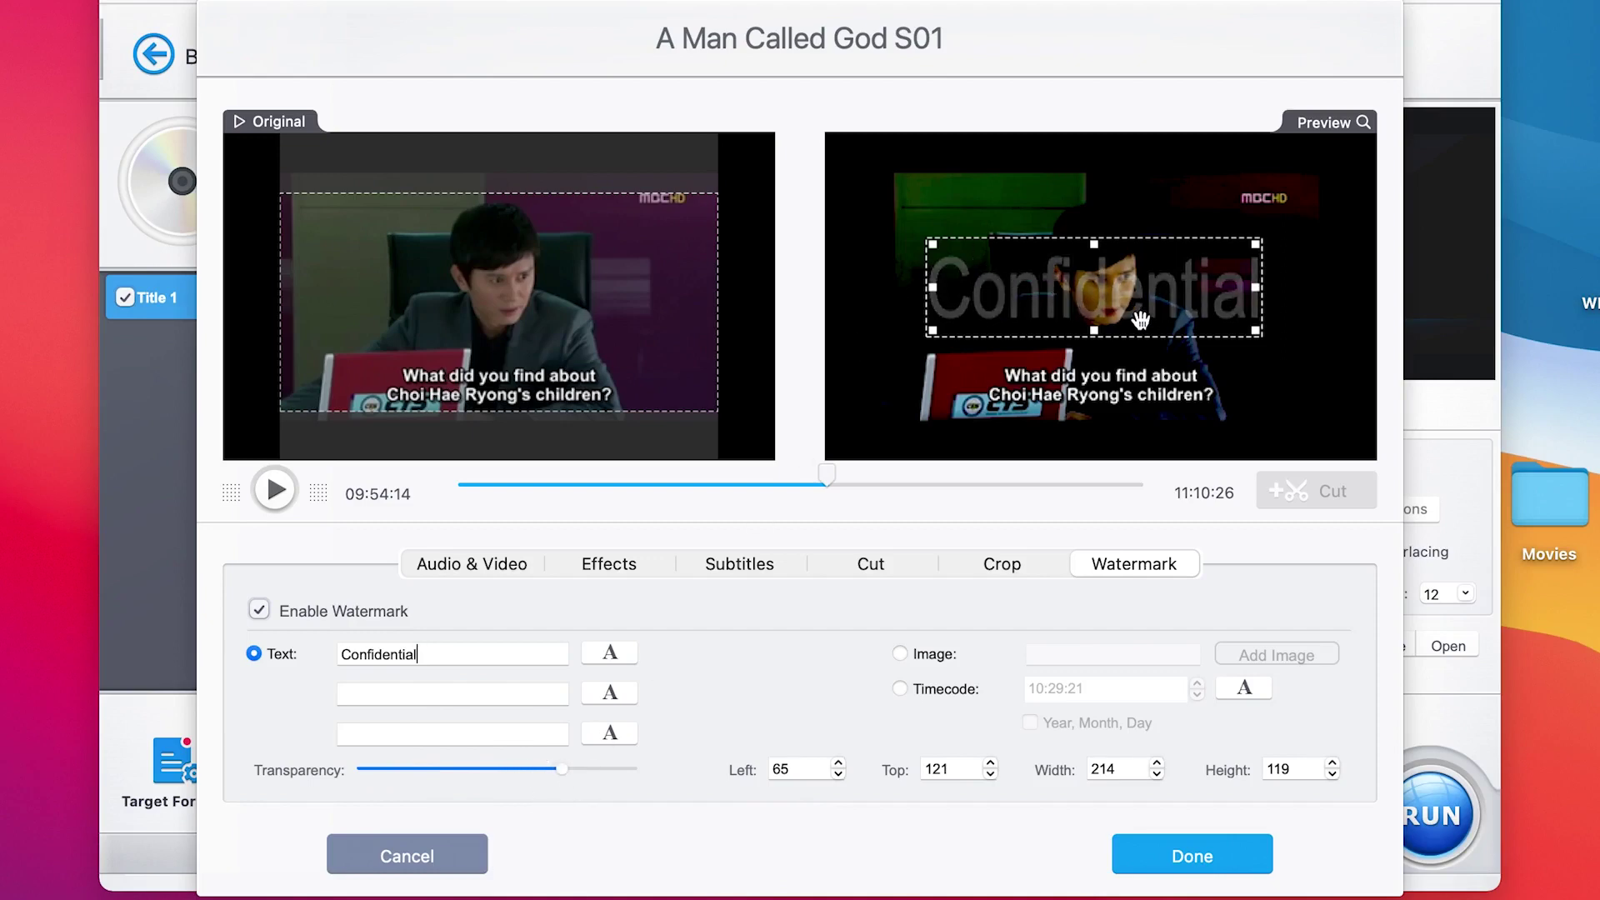
{"action": "left_click", "coordinate": [839, 763]}
{"action": "left_click", "coordinate": [839, 763]}
{"action": "left_click_drag", "start_coordinate": [839, 763], "coordinate": [838, 773]}
{"action": "left_click_drag", "start_coordinate": [990, 765], "coordinate": [990, 764]}
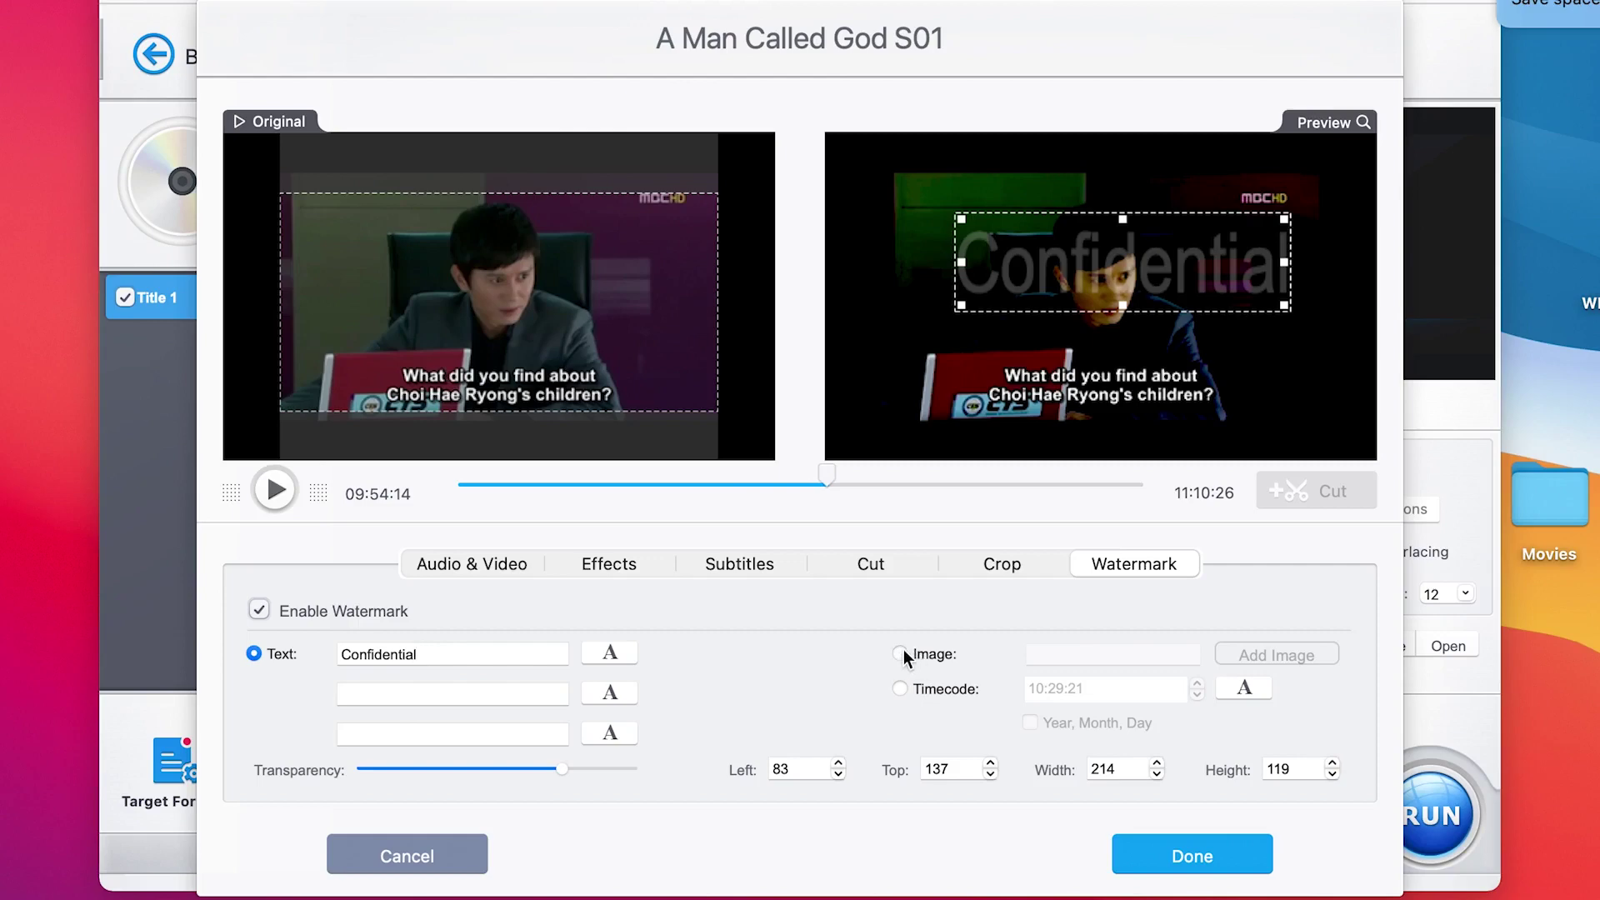
- Use an image file as the watermark, placed at about left 39, top 300 and sized about 162 by 48
{"action": "left_click", "coordinate": [904, 653]}
{"action": "left_click", "coordinate": [1278, 654]}
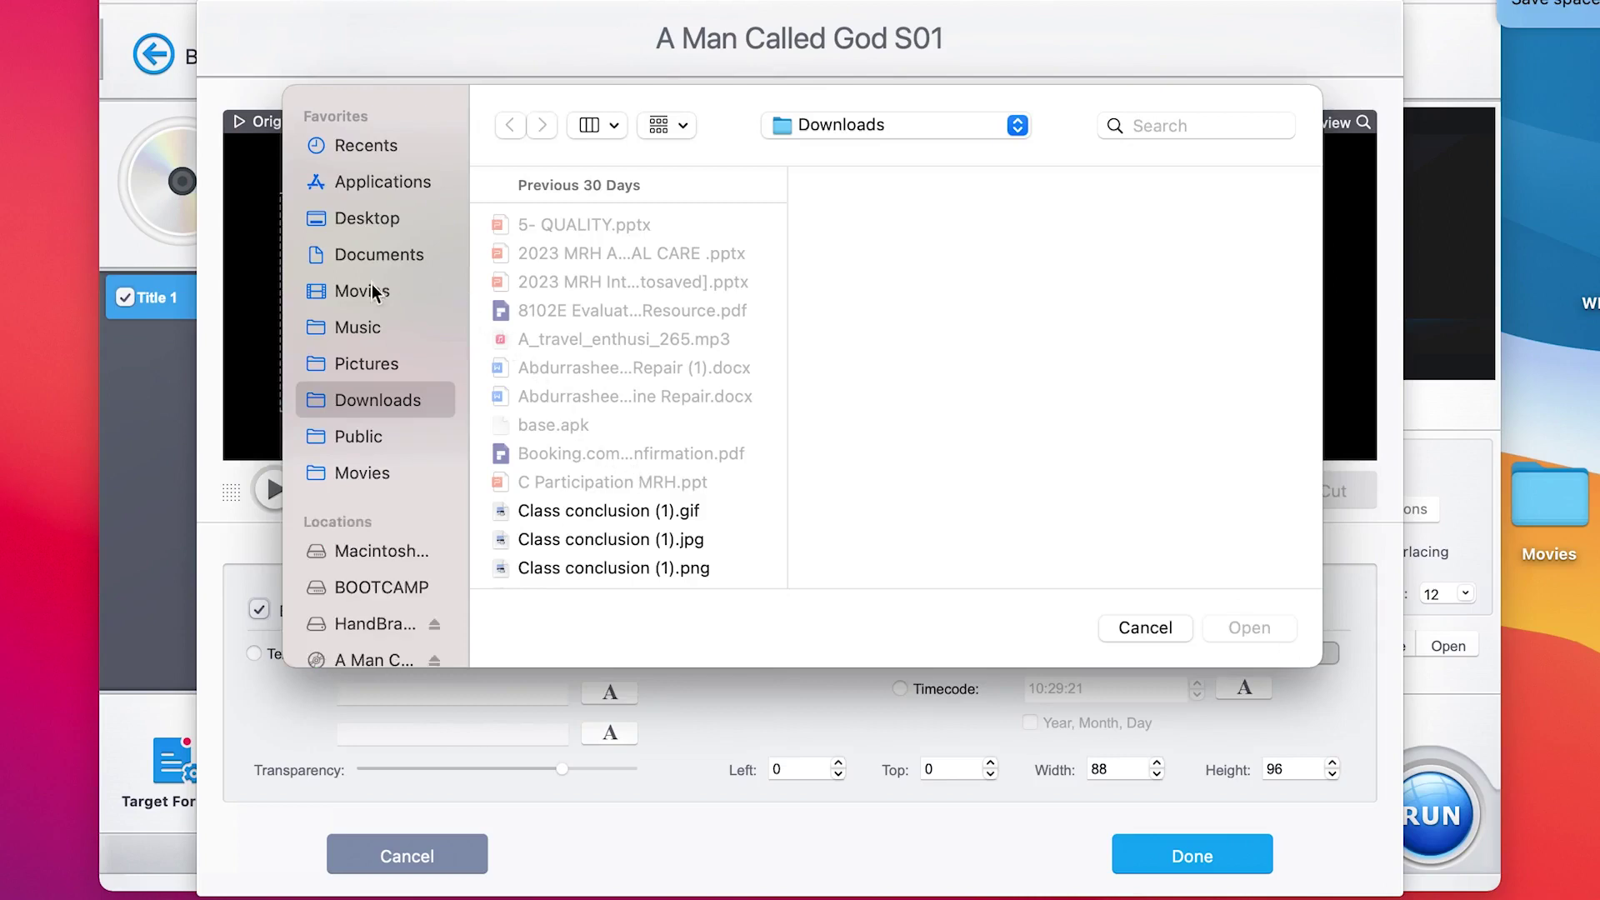
{"action": "left_click", "coordinate": [628, 501]}
{"action": "scroll", "coordinate": [621, 458], "scroll_direction": "down", "scroll_amount": 8}
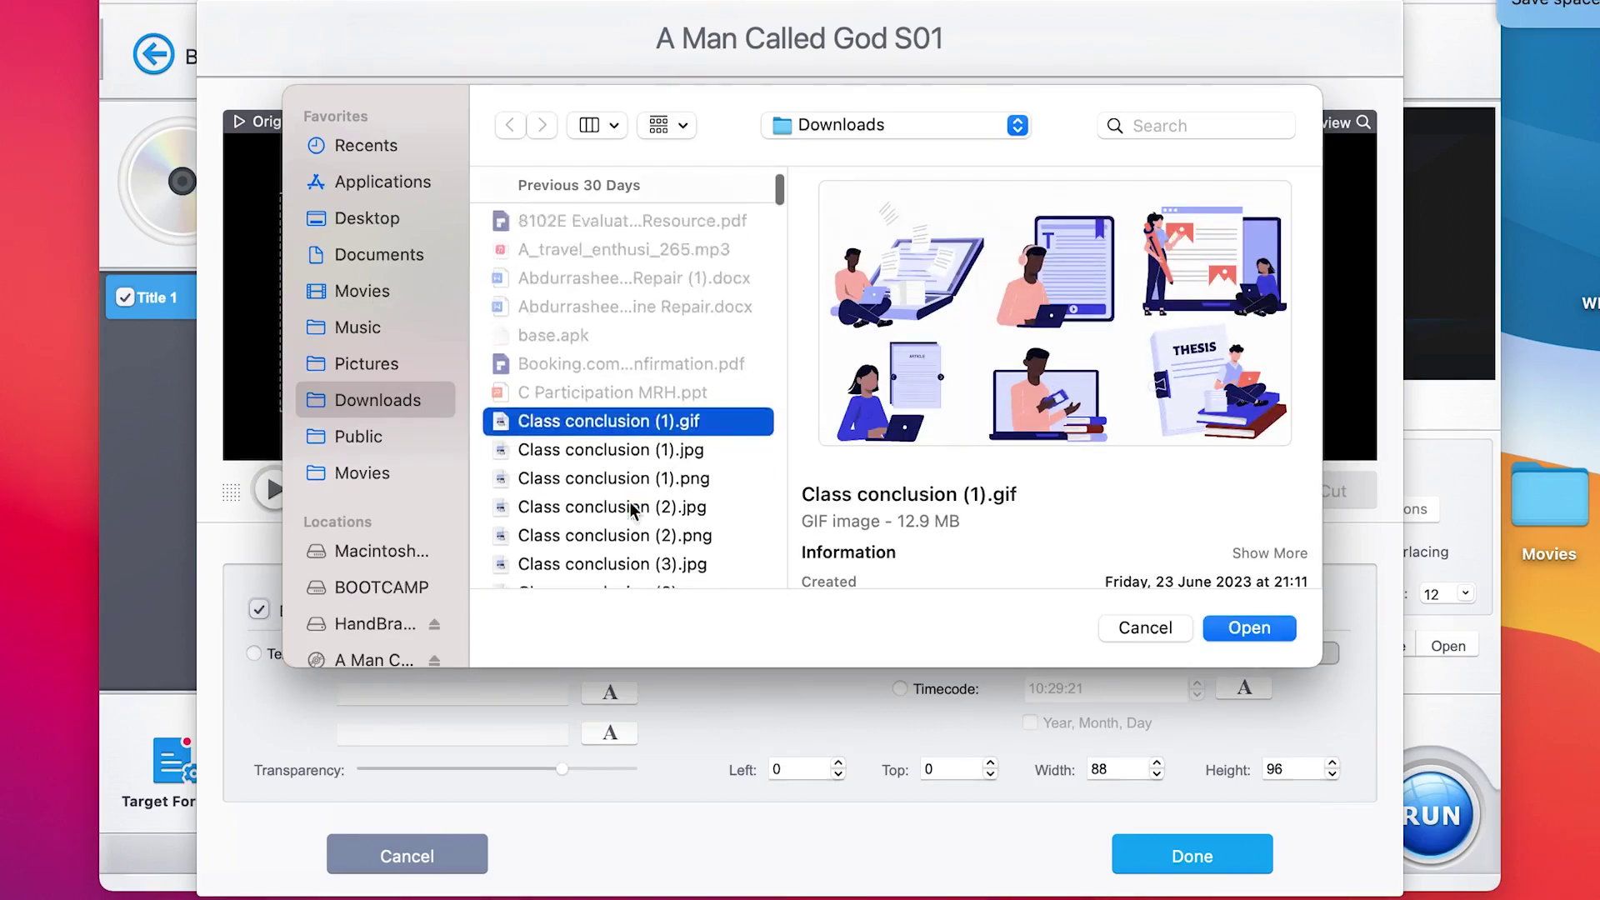
{"action": "left_click", "coordinate": [617, 411]}
{"action": "scroll", "coordinate": [623, 421], "scroll_direction": "down", "scroll_amount": 5}
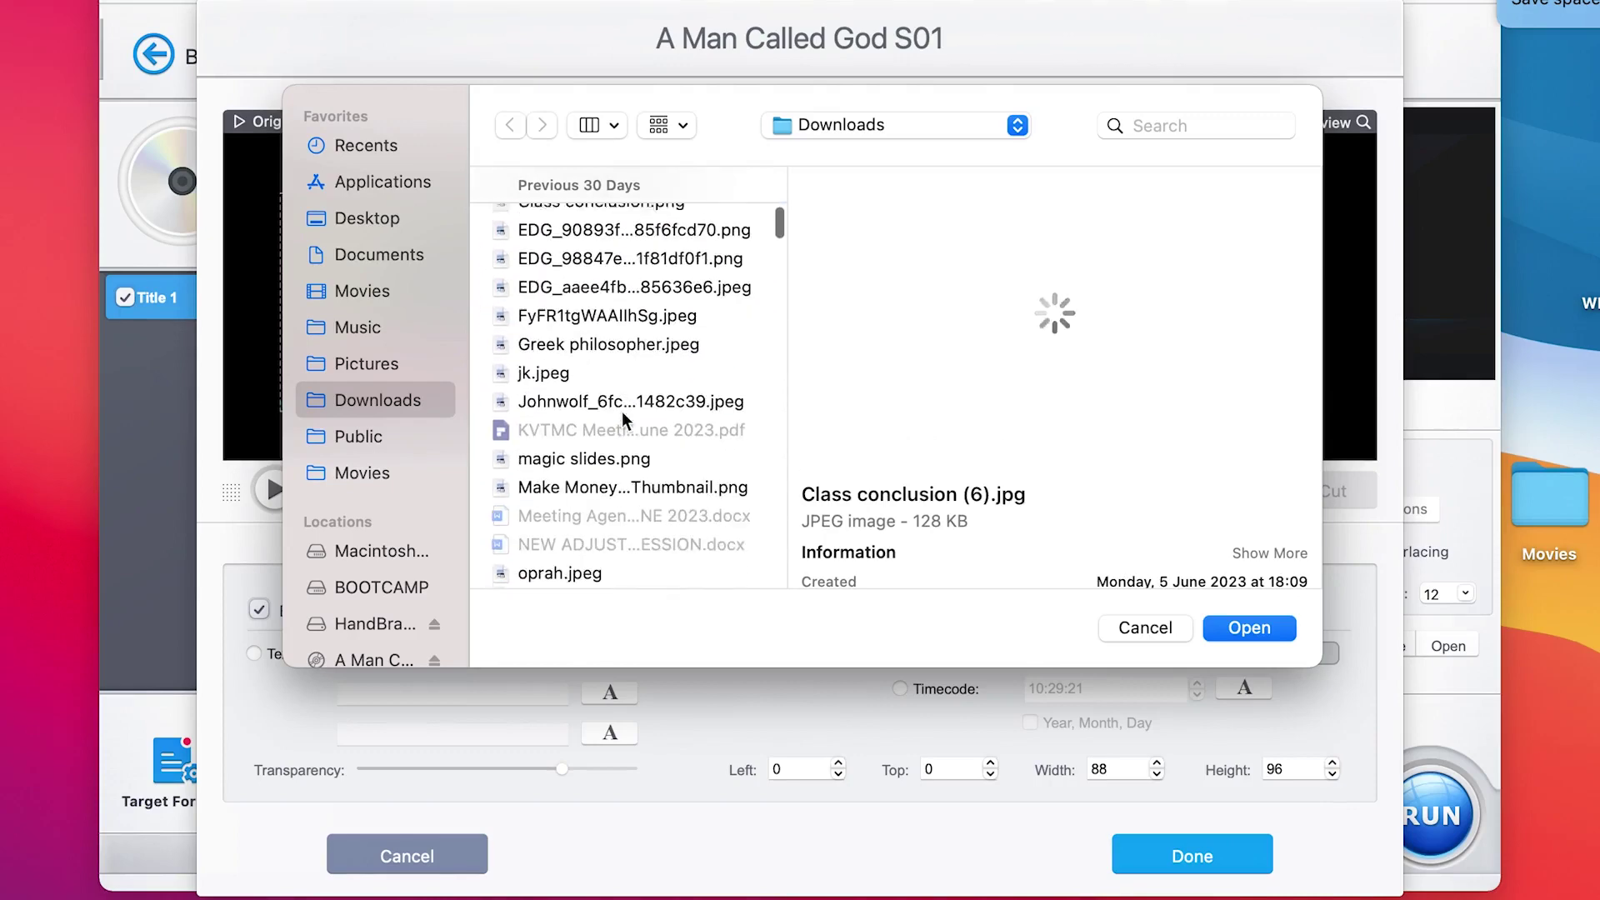
{"action": "left_click", "coordinate": [1243, 636]}
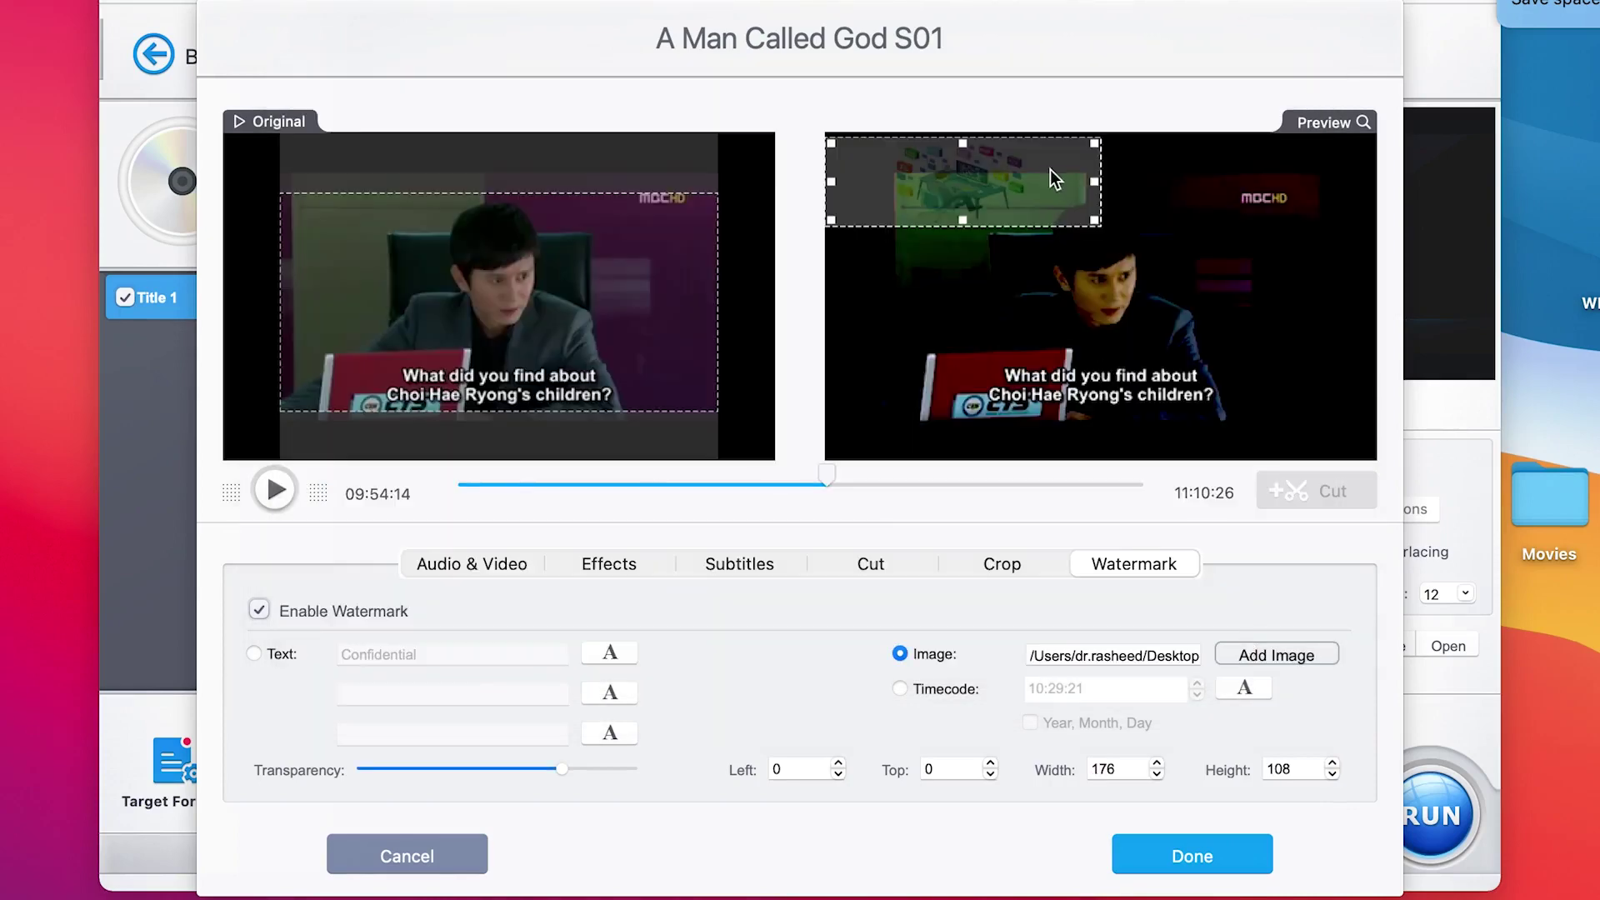
{"action": "left_click_drag", "start_coordinate": [1023, 180], "coordinate": [1083, 390]}
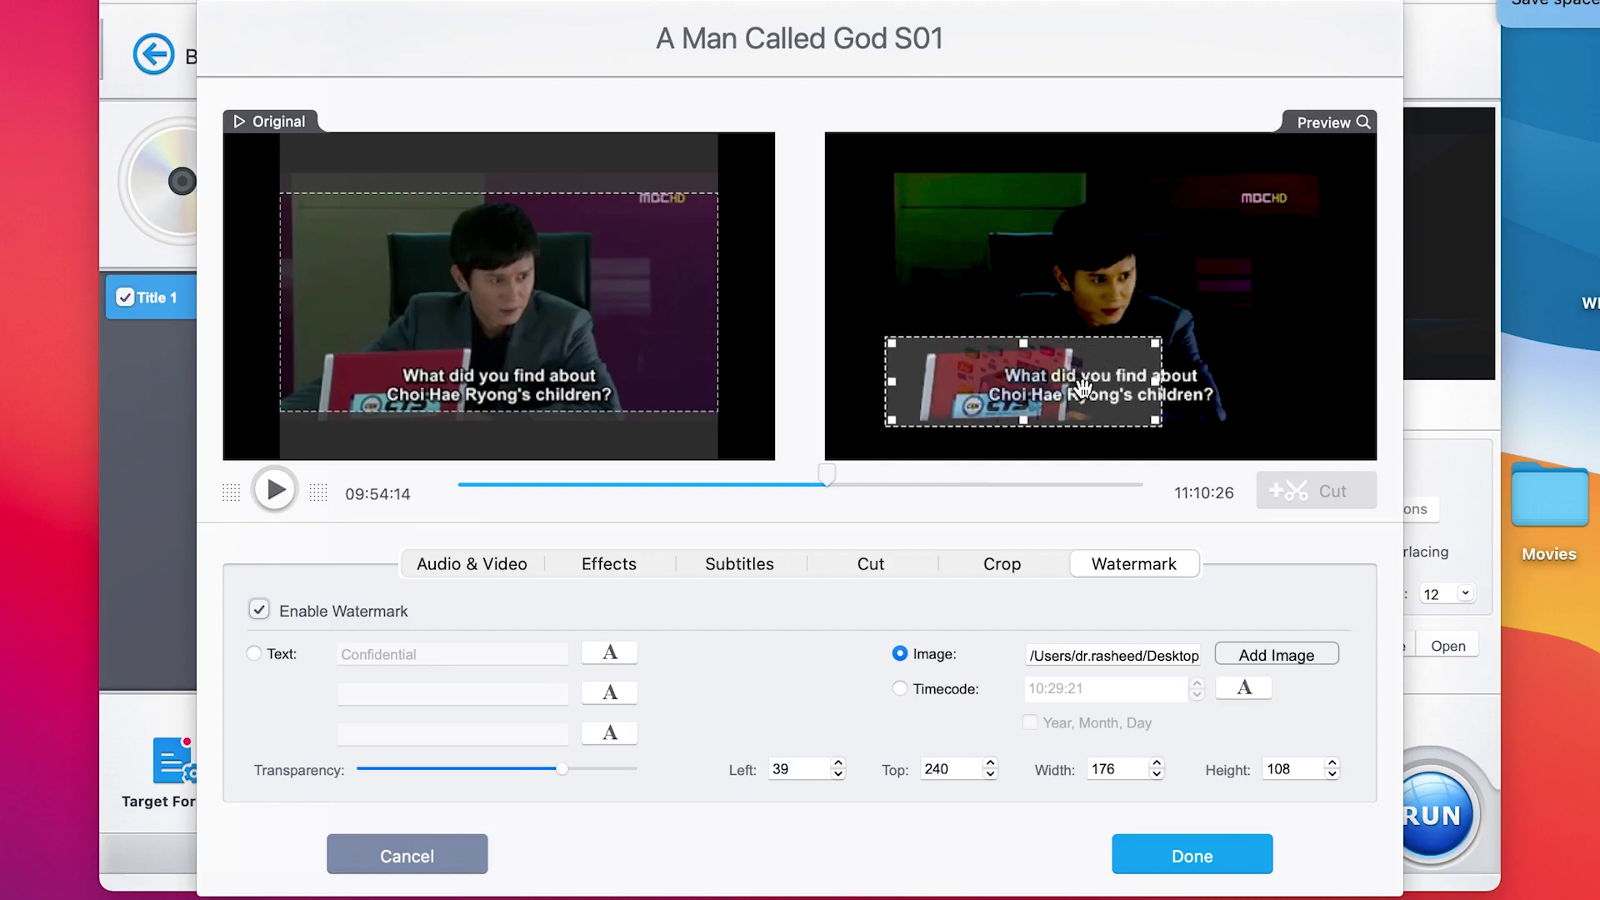
{"action": "left_click_drag", "start_coordinate": [1164, 348], "coordinate": [1135, 390]}
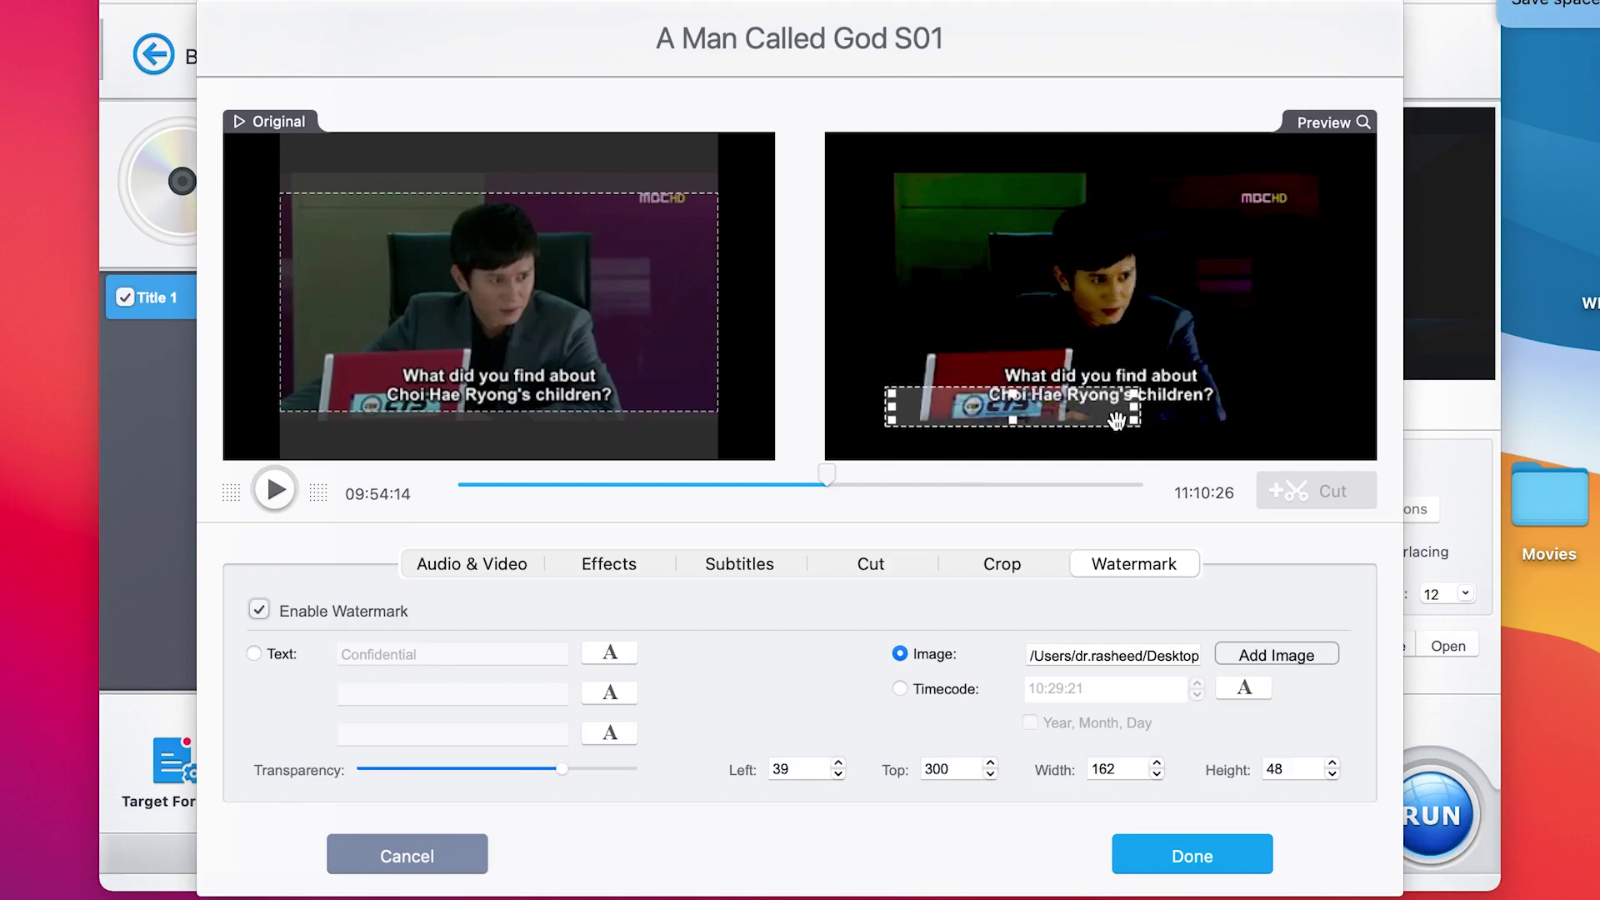
- Switch to a timecode watermark in pink and lower the transparency to about one fifth
{"action": "left_click", "coordinate": [900, 690]}
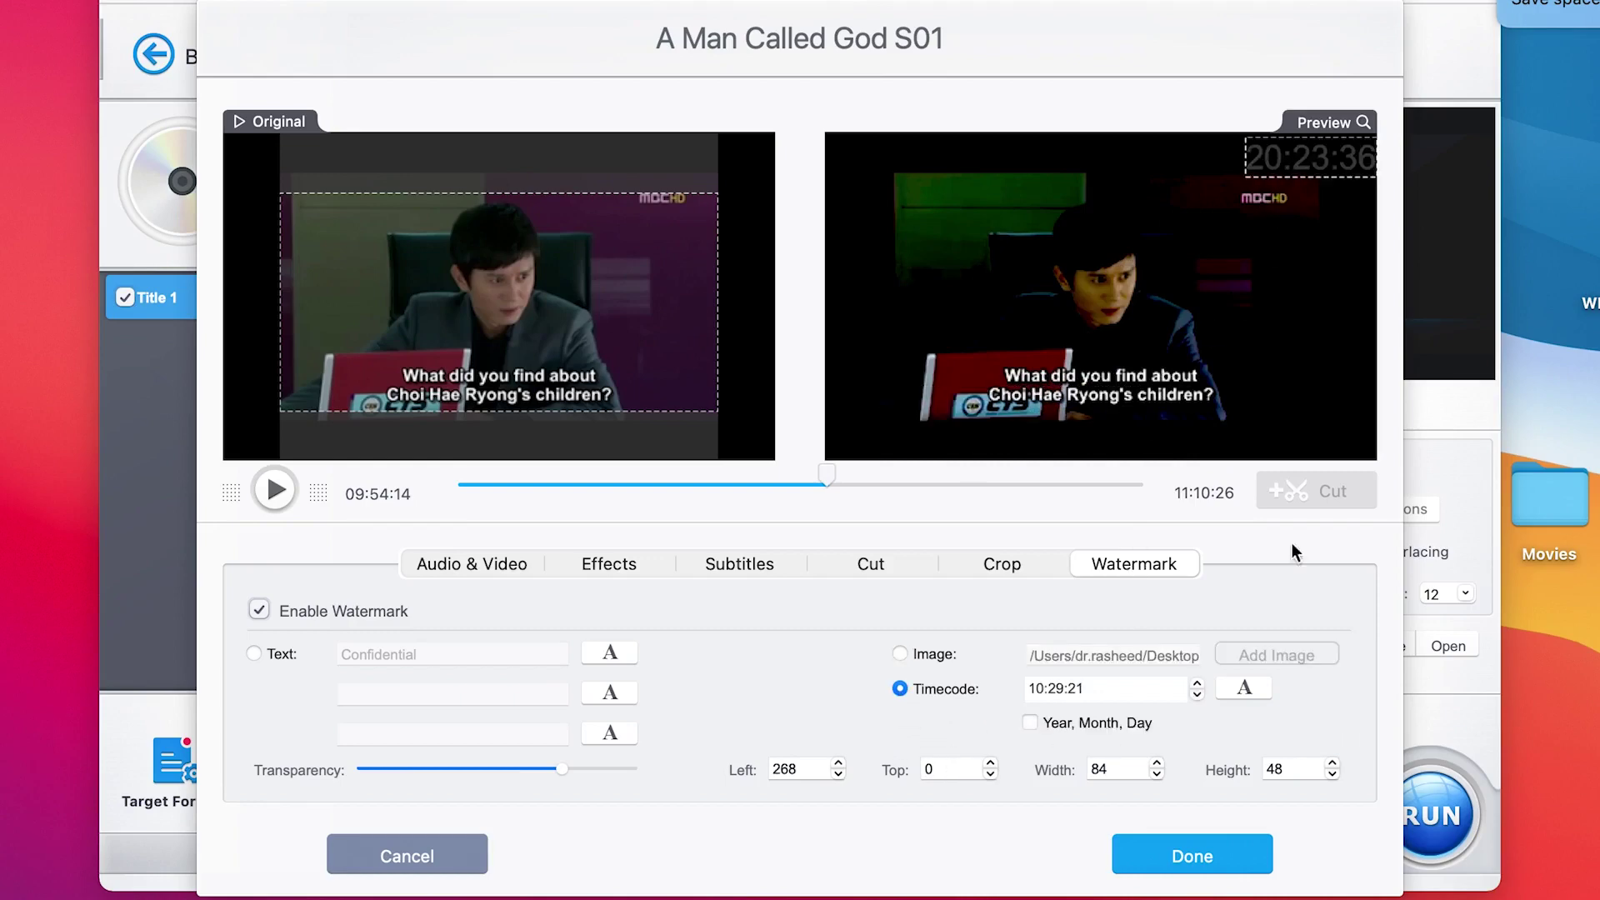
{"action": "left_click", "coordinate": [1244, 688]}
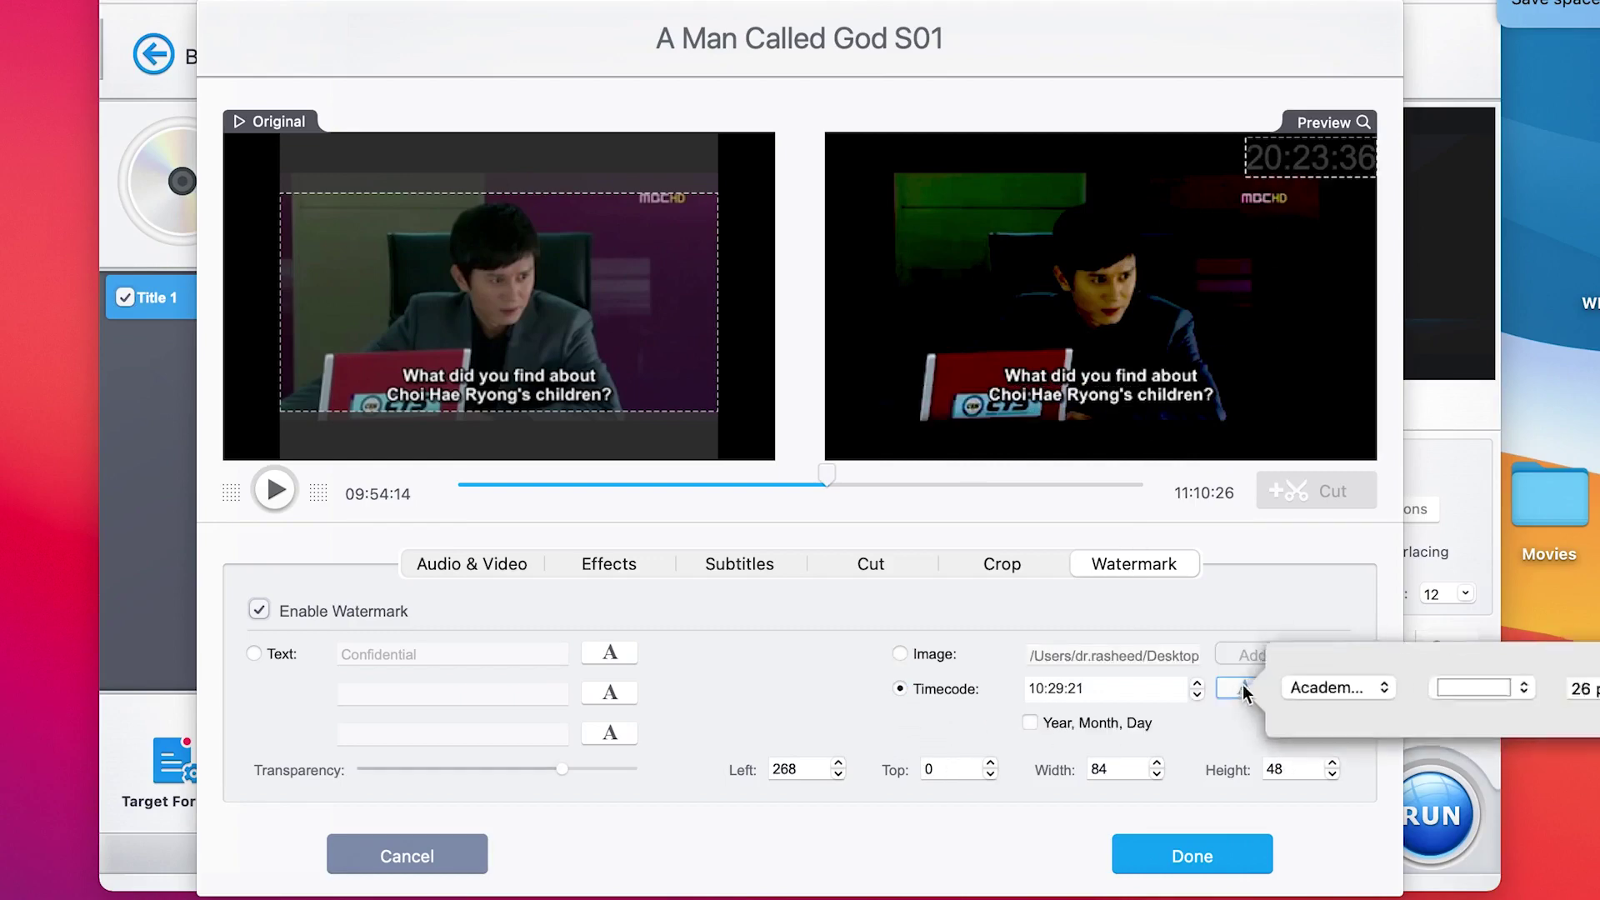
{"action": "left_click", "coordinate": [1351, 686]}
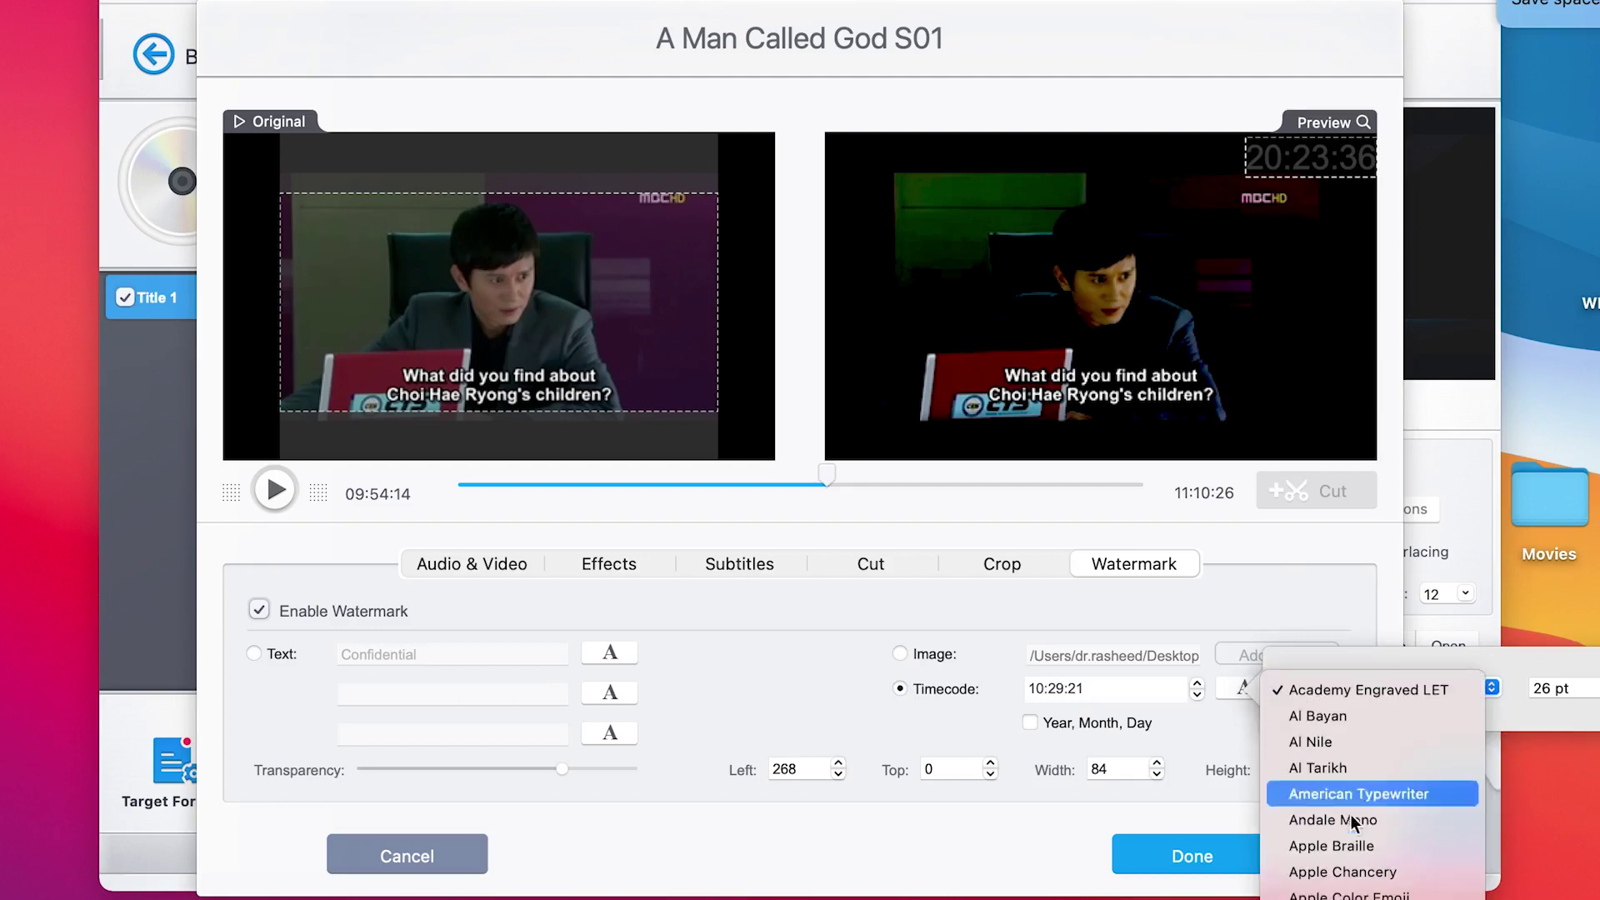
{"action": "left_click", "coordinate": [1502, 658]}
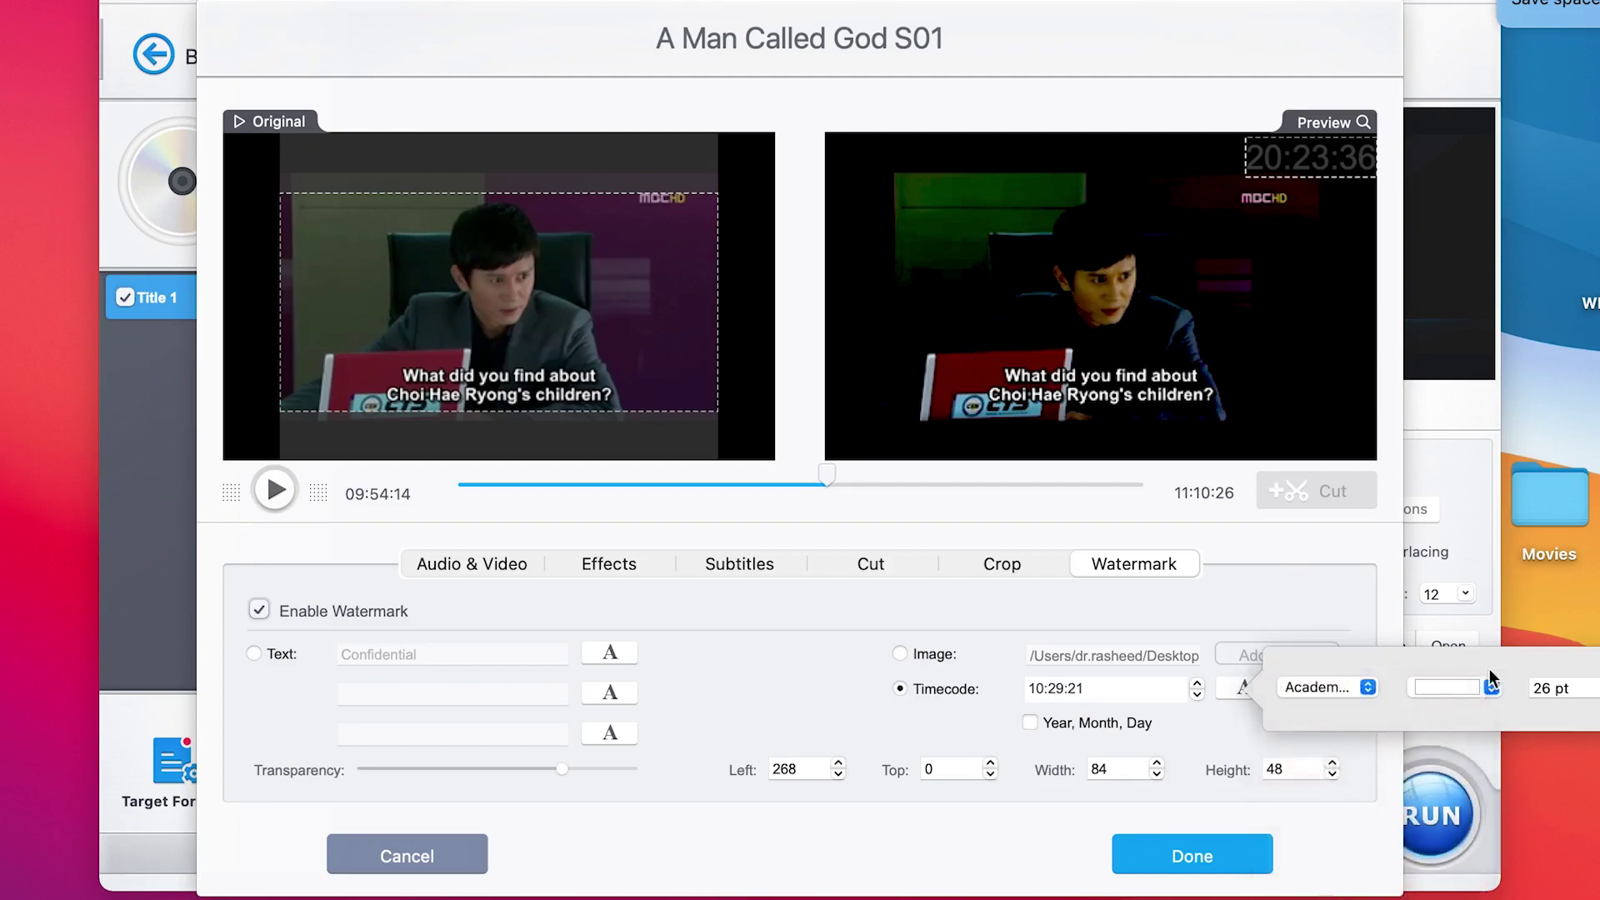
{"action": "left_click", "coordinate": [1441, 682]}
{"action": "left_click", "coordinate": [1436, 468]}
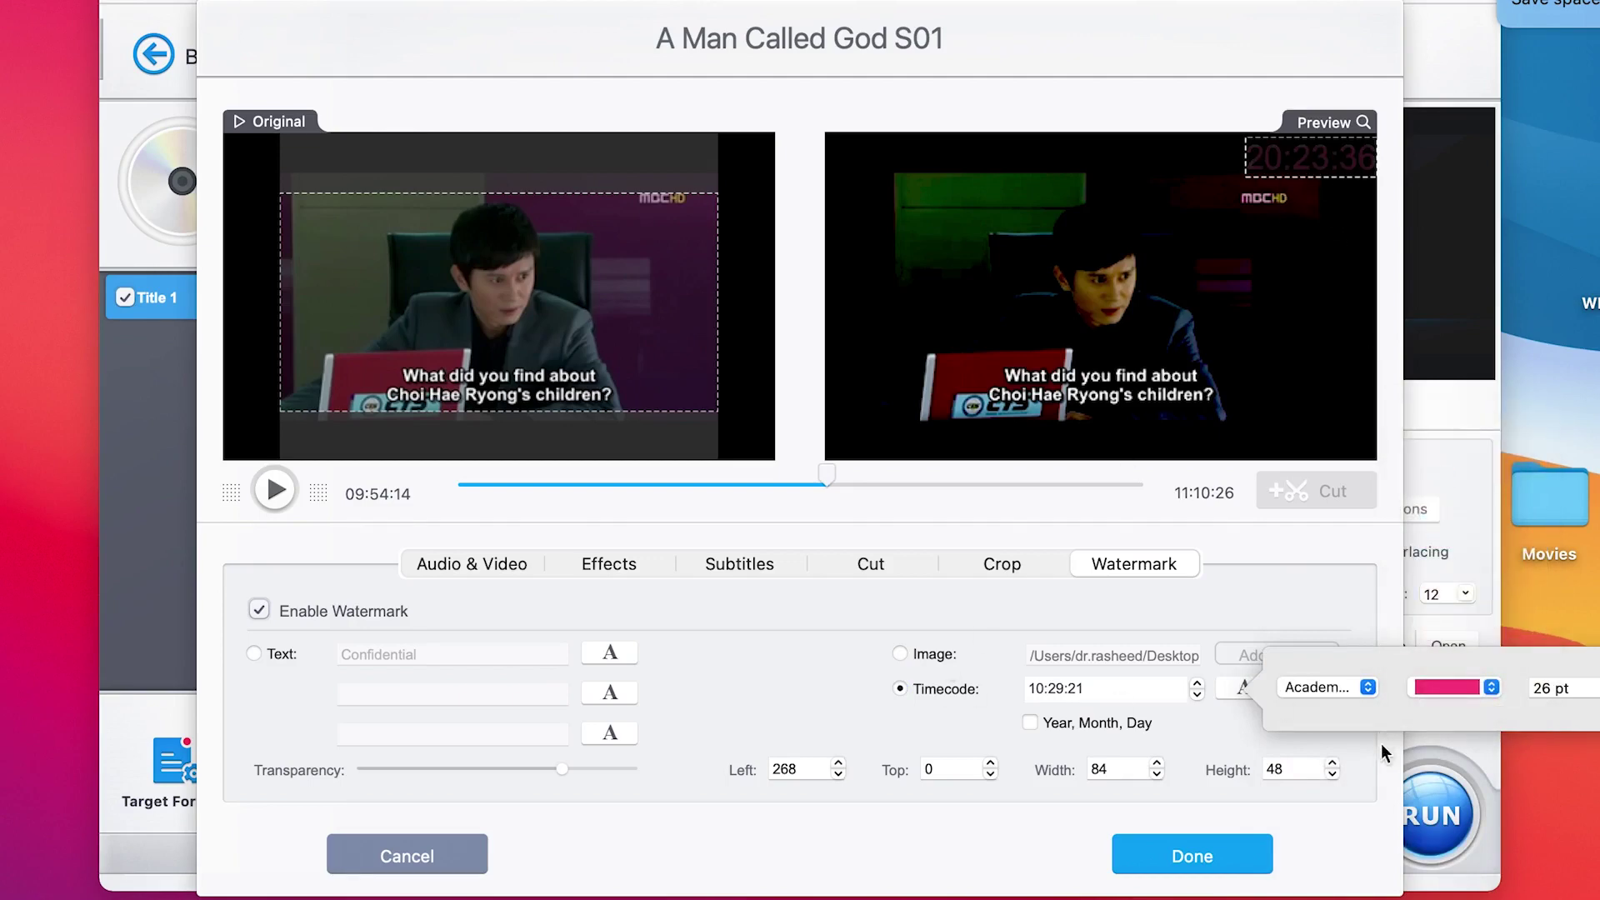
{"action": "left_click", "coordinate": [1318, 780]}
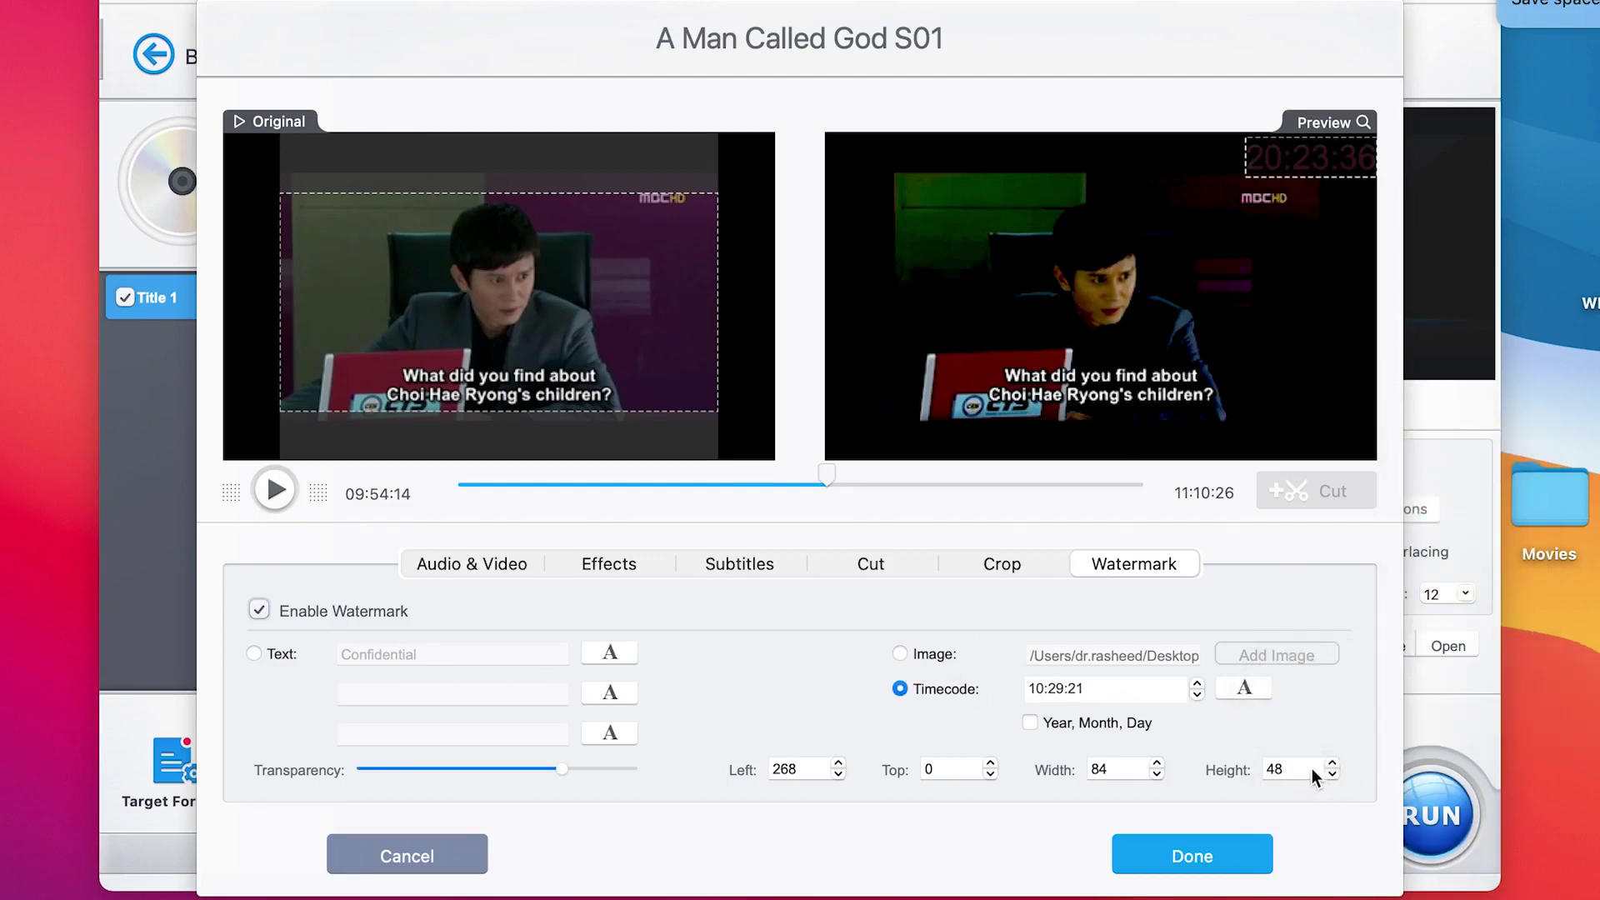
{"action": "left_click_drag", "start_coordinate": [558, 768], "coordinate": [403, 777]}
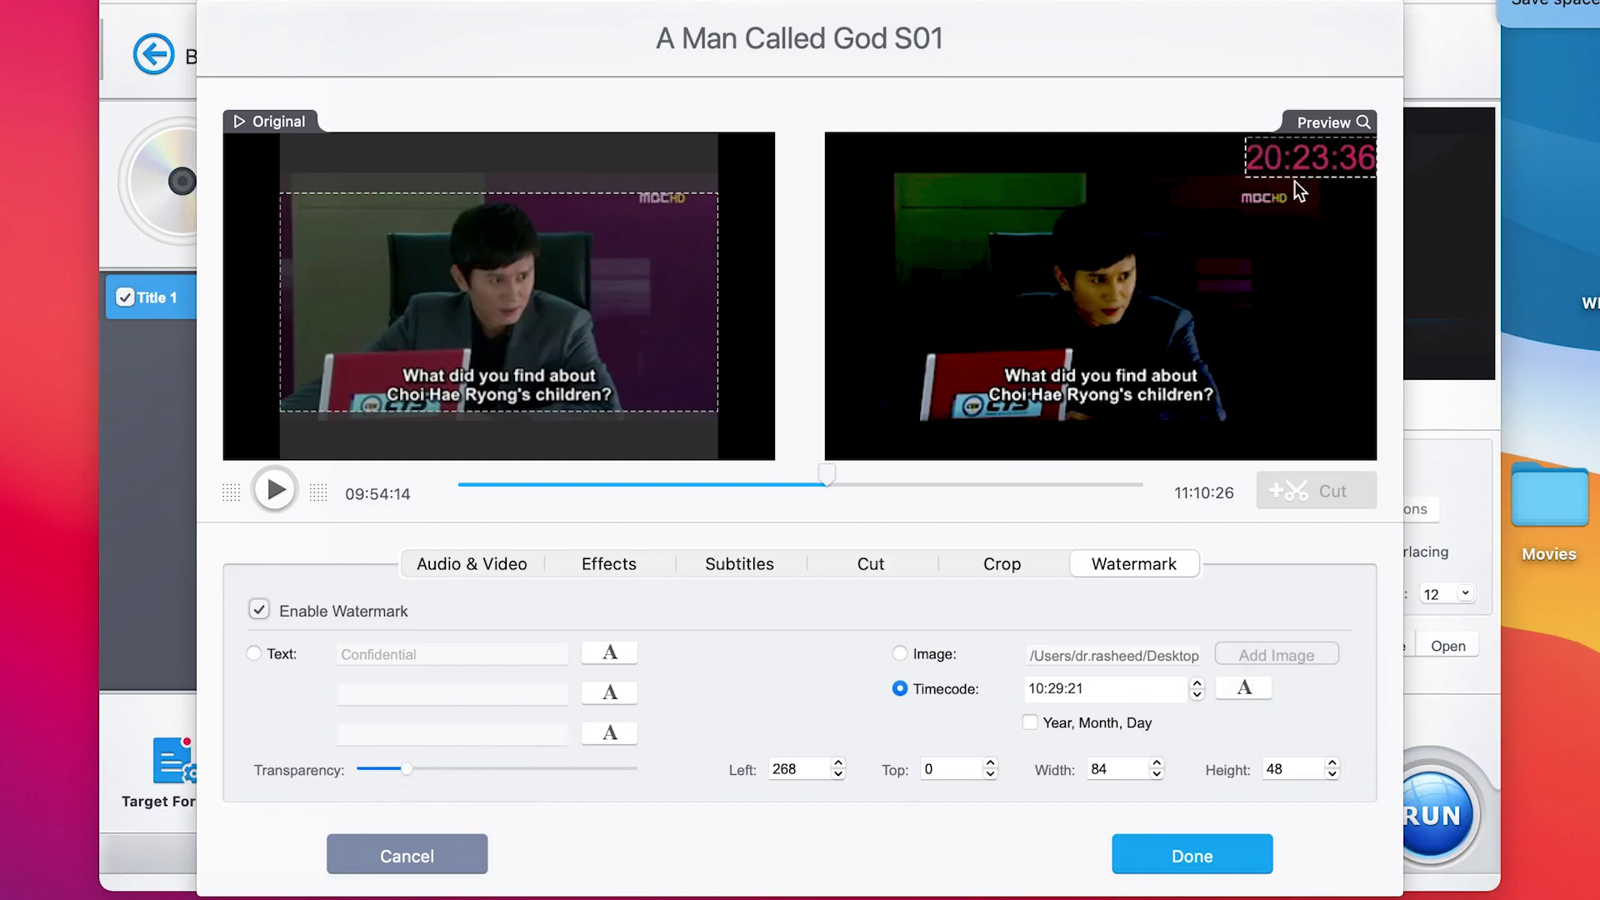
- Switch the watermark back to the Confidential text and change its colour to red
{"action": "left_click", "coordinate": [252, 654]}
{"action": "left_click", "coordinate": [617, 653]}
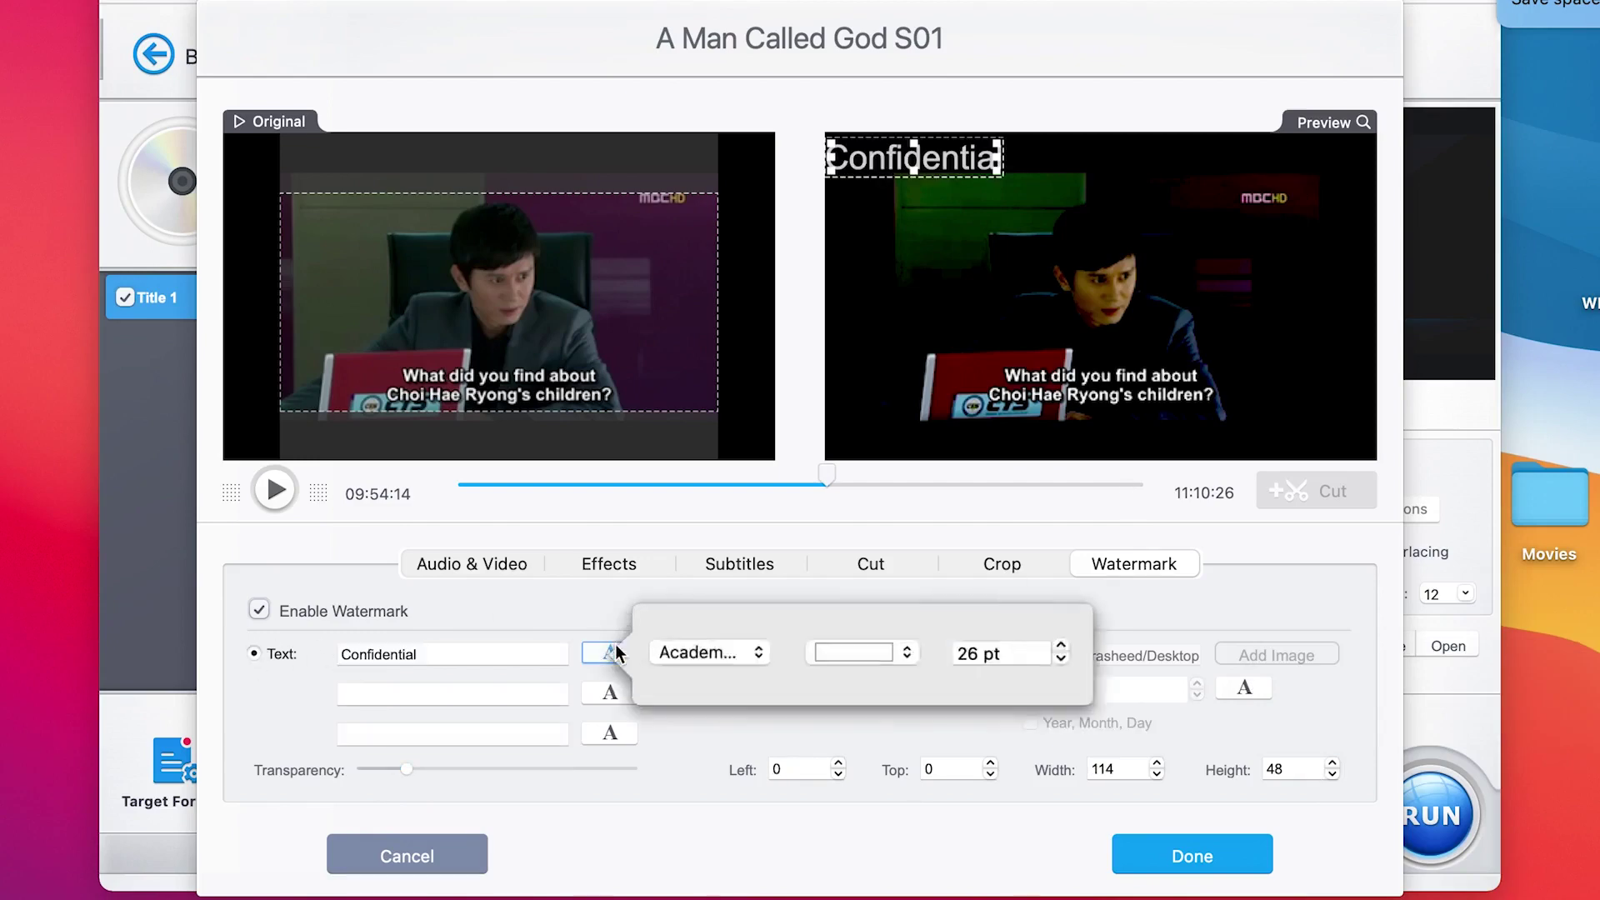
{"action": "left_click", "coordinate": [700, 652]}
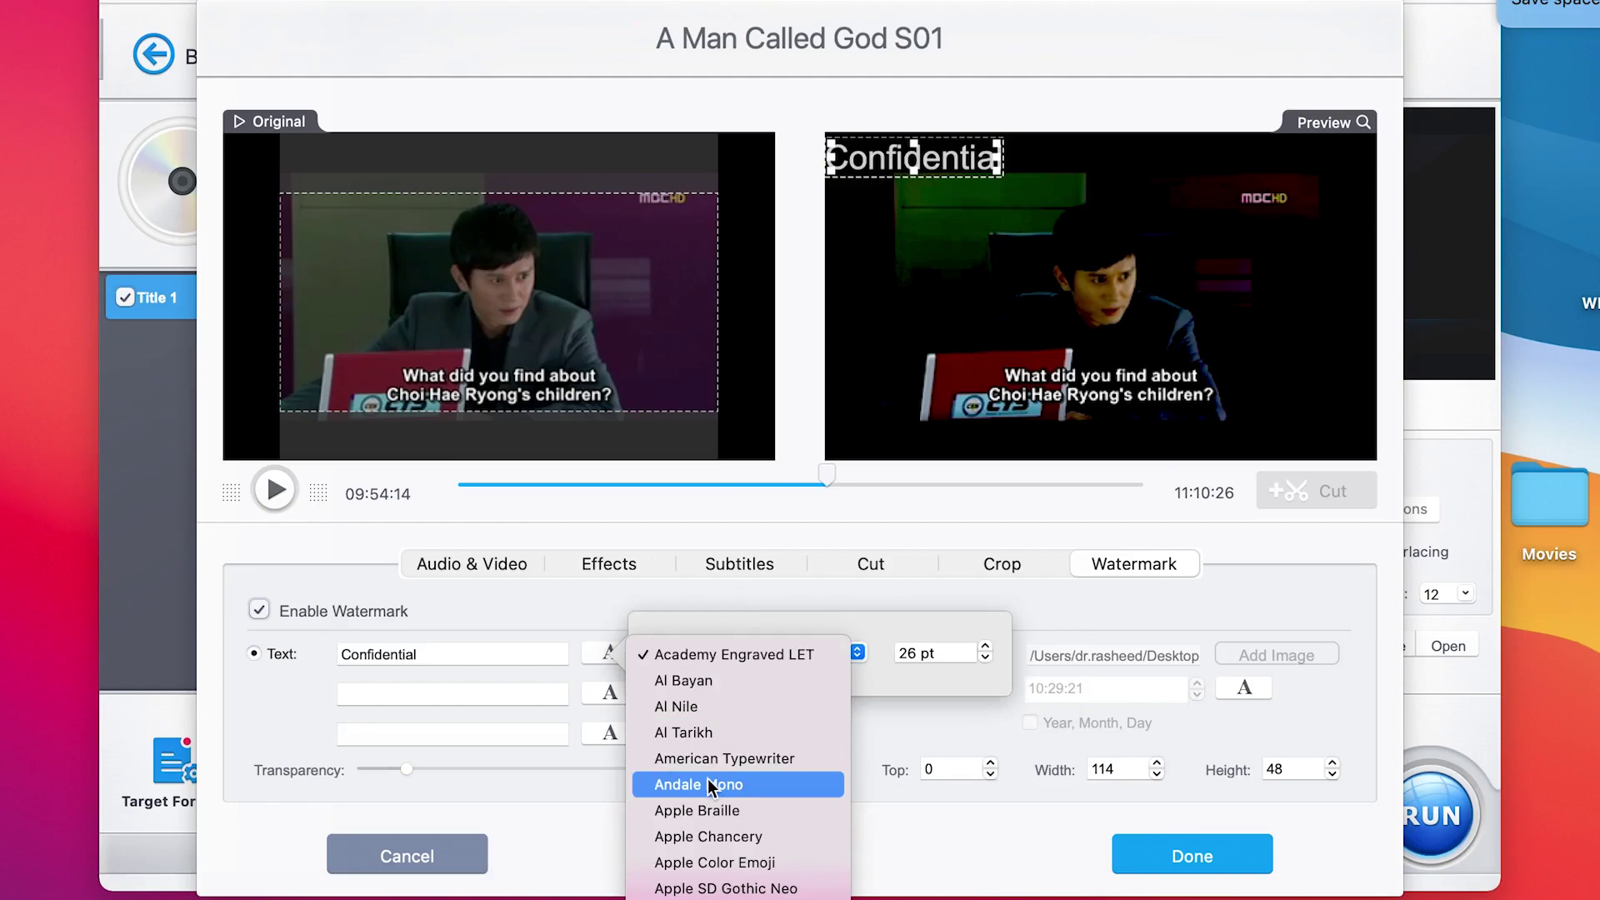
{"action": "left_click", "coordinate": [882, 687]}
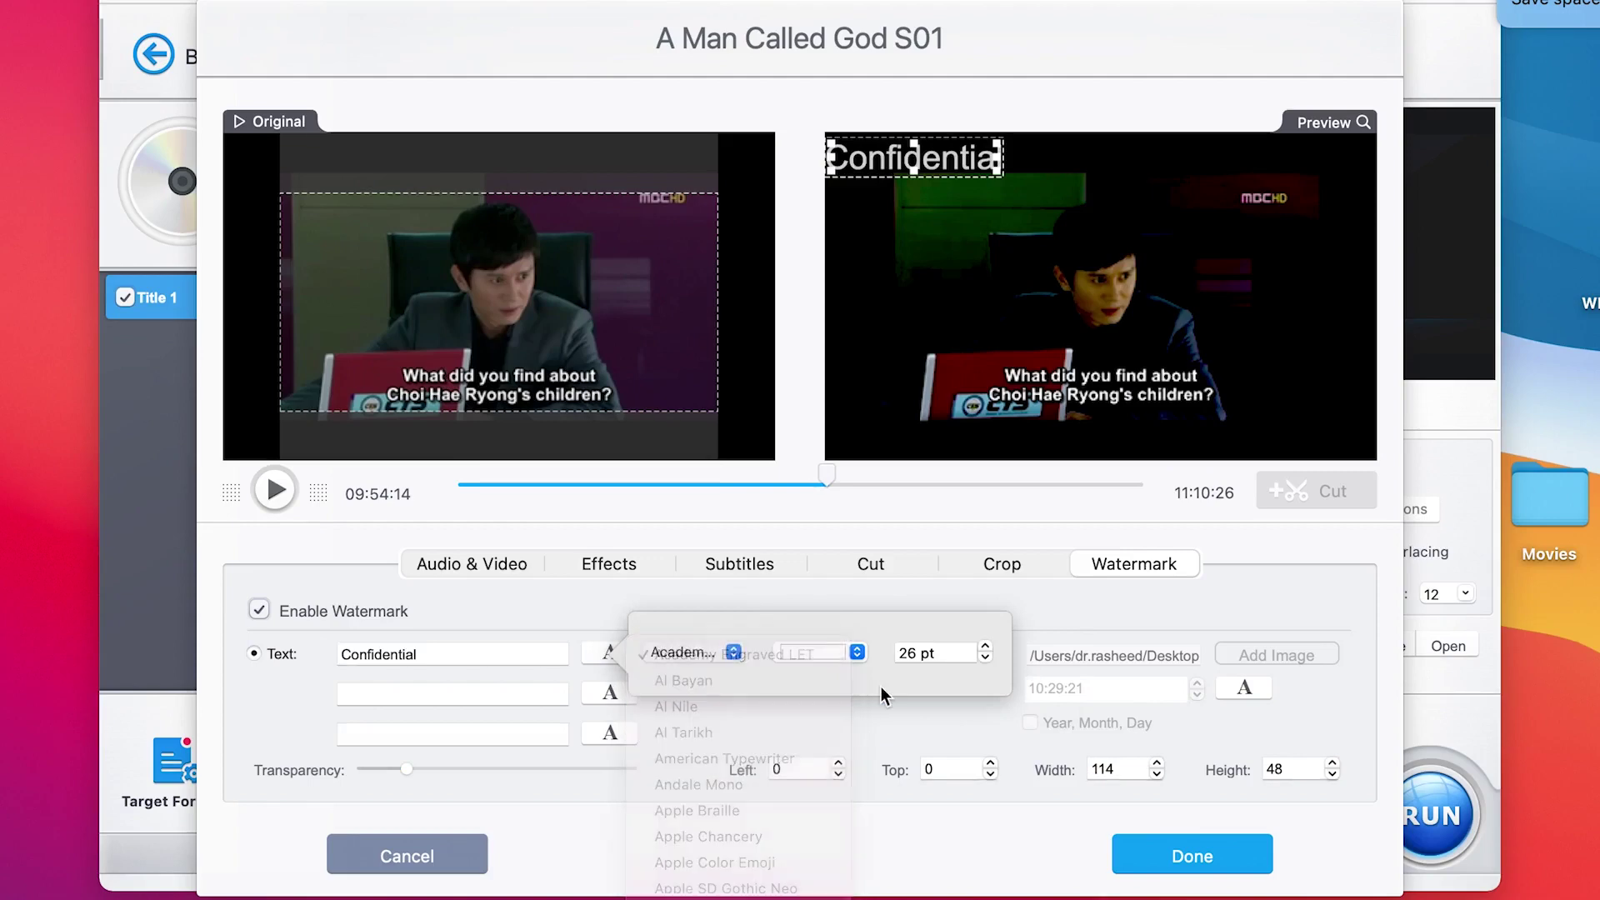
{"action": "left_click", "coordinate": [835, 652]}
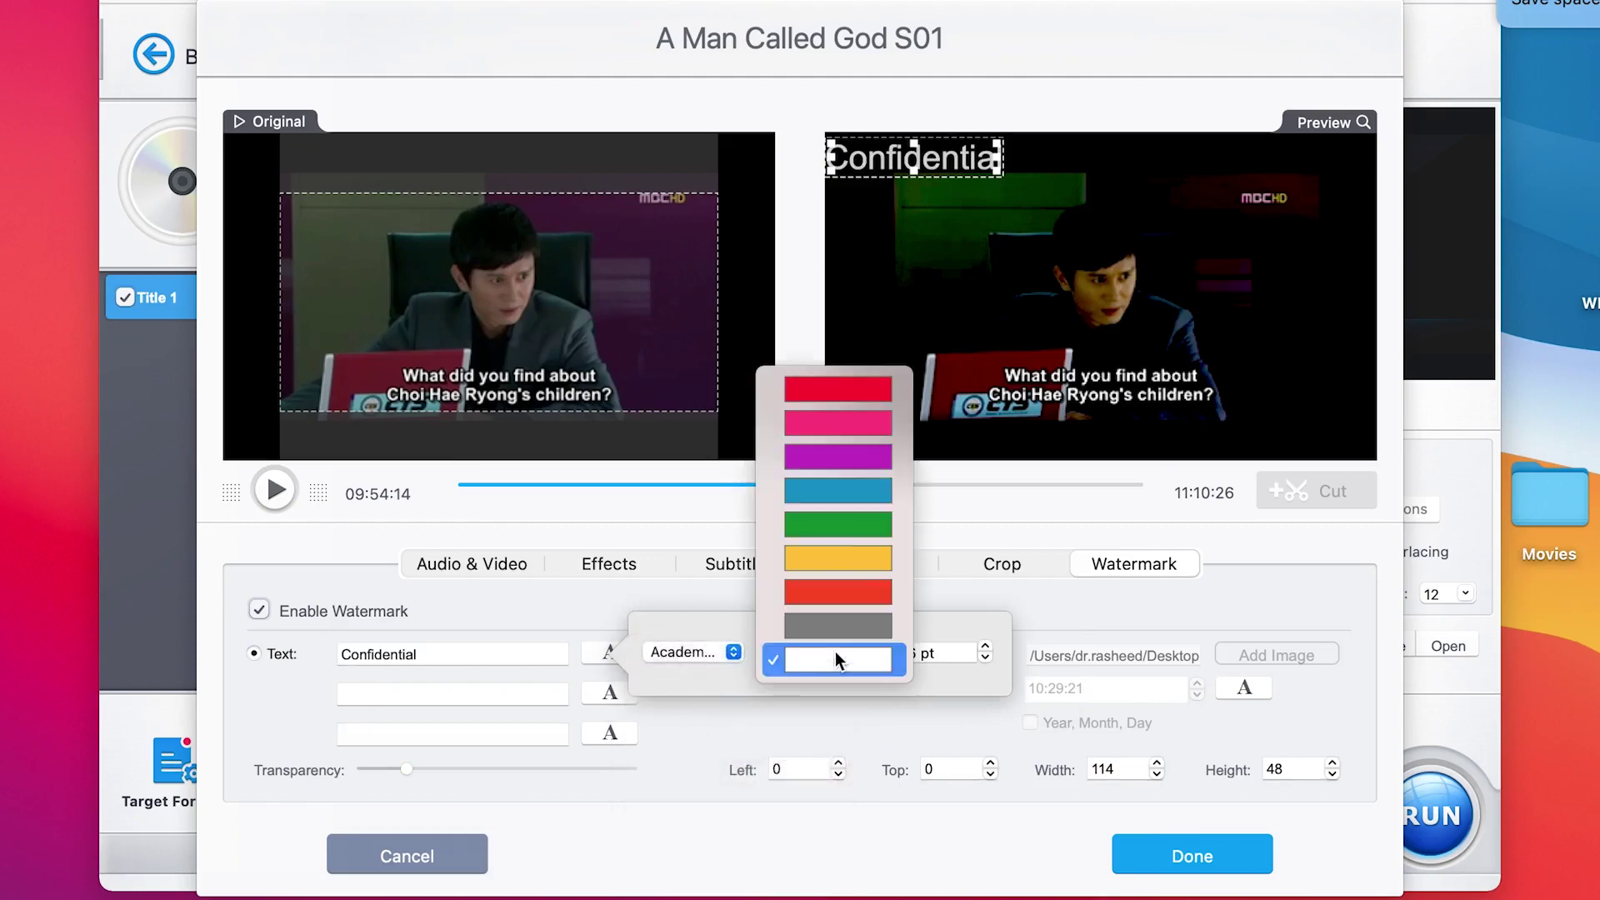
{"action": "left_click", "coordinate": [841, 389]}
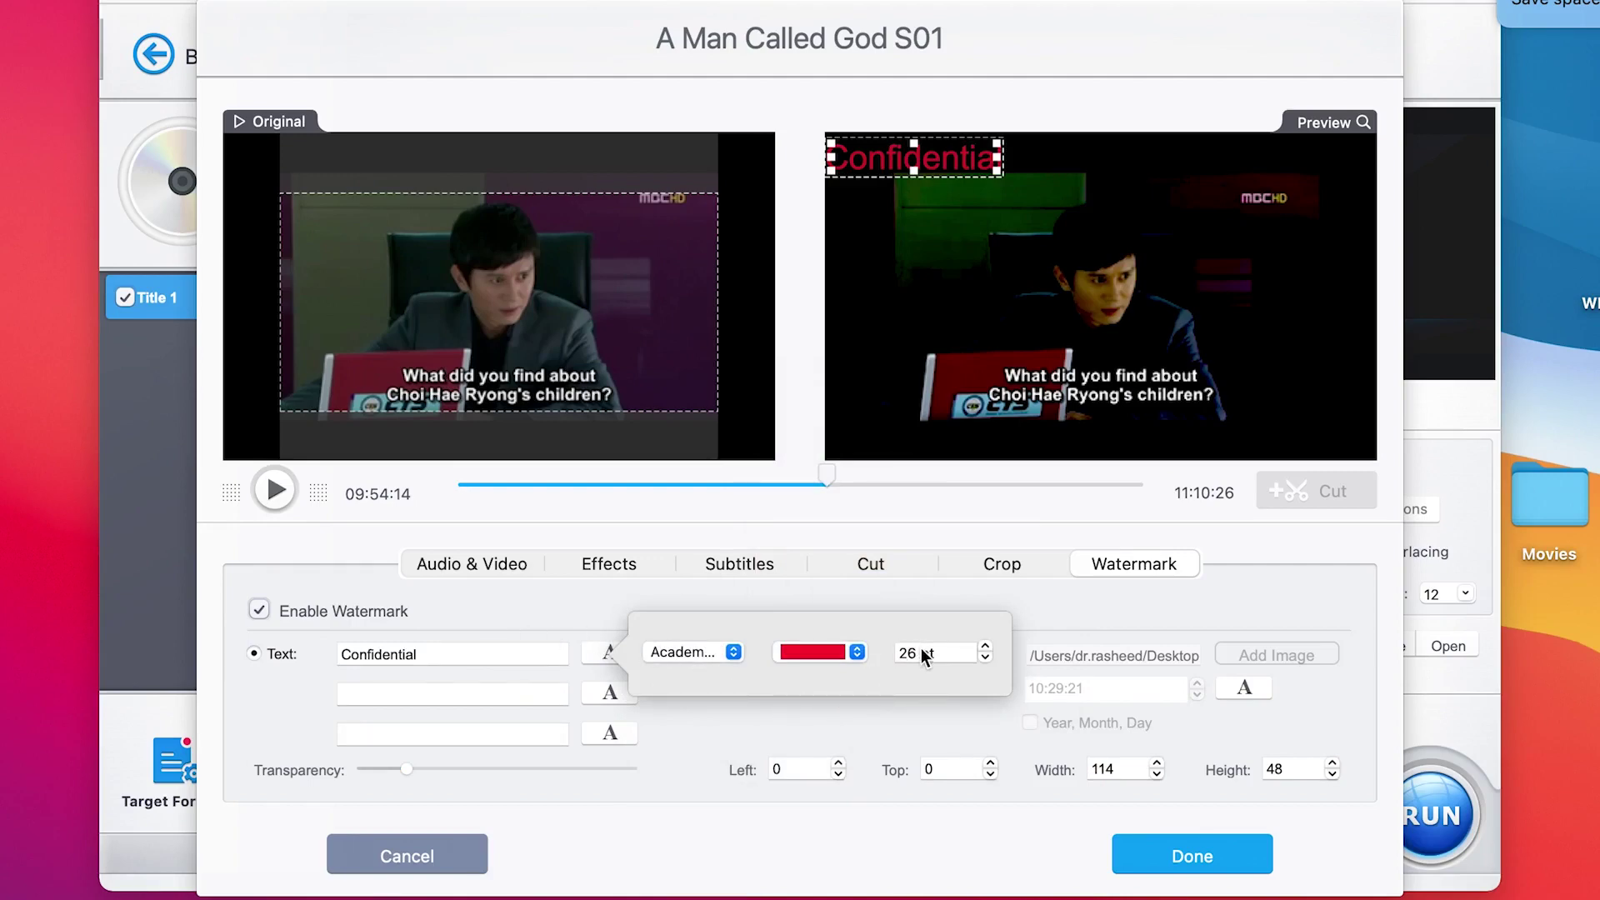
- Increase the watermark text to 31 pt, move it to about left 83, top 183, and apply the title edits
{"action": "left_click", "coordinate": [985, 648]}
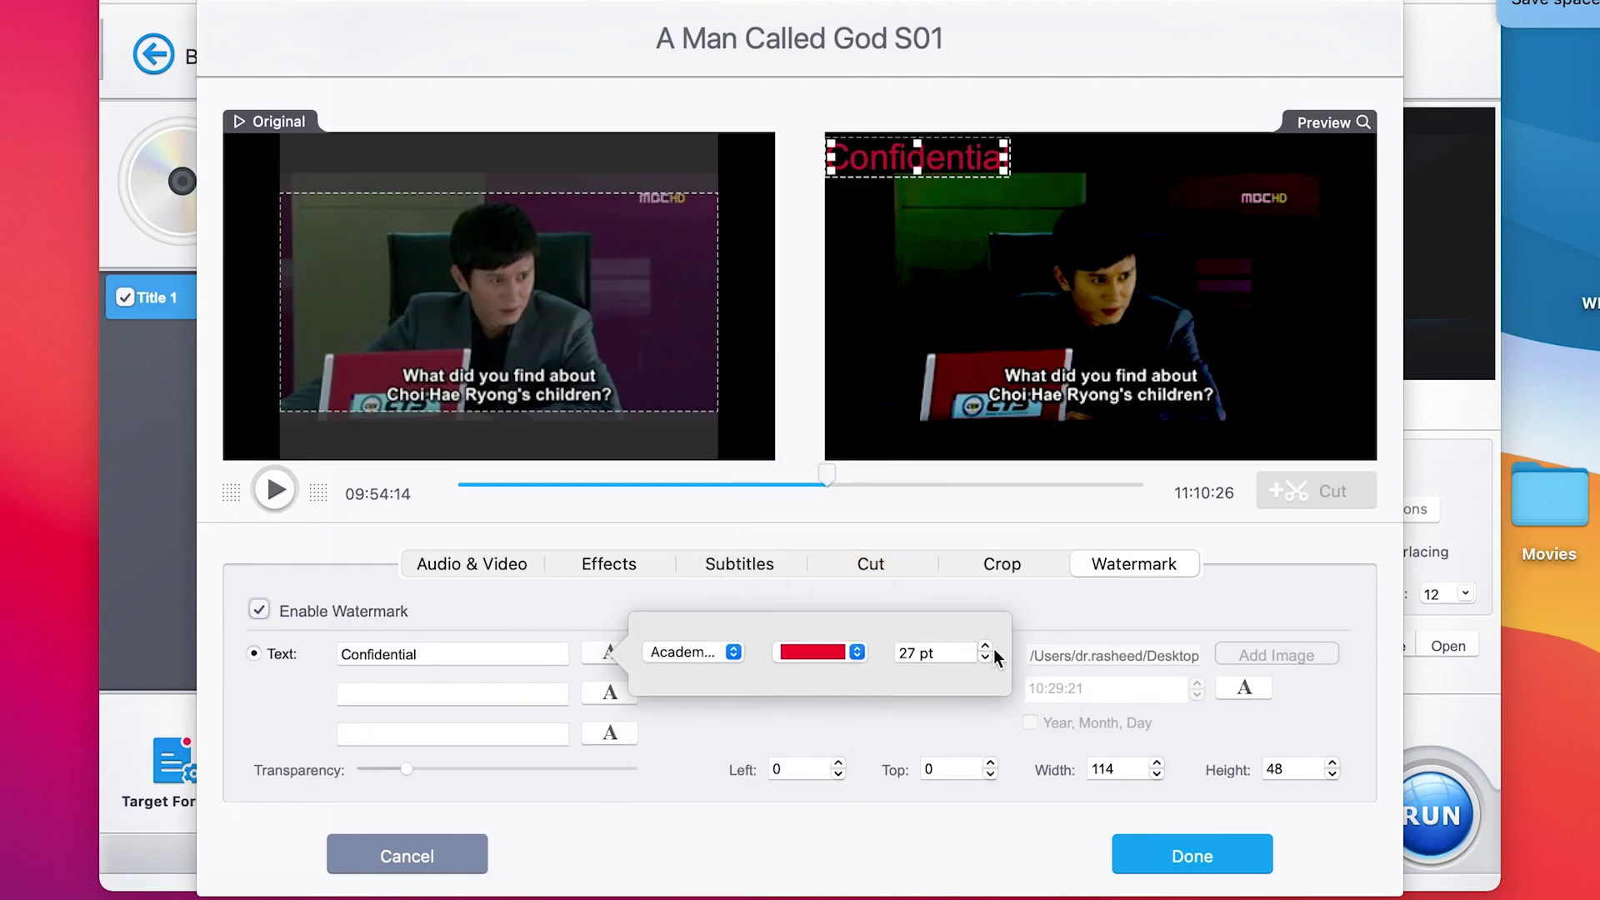
{"action": "left_click", "coordinate": [986, 647]}
{"action": "left_click", "coordinate": [986, 648]}
{"action": "left_click", "coordinate": [986, 648]}
{"action": "left_click", "coordinate": [986, 647]}
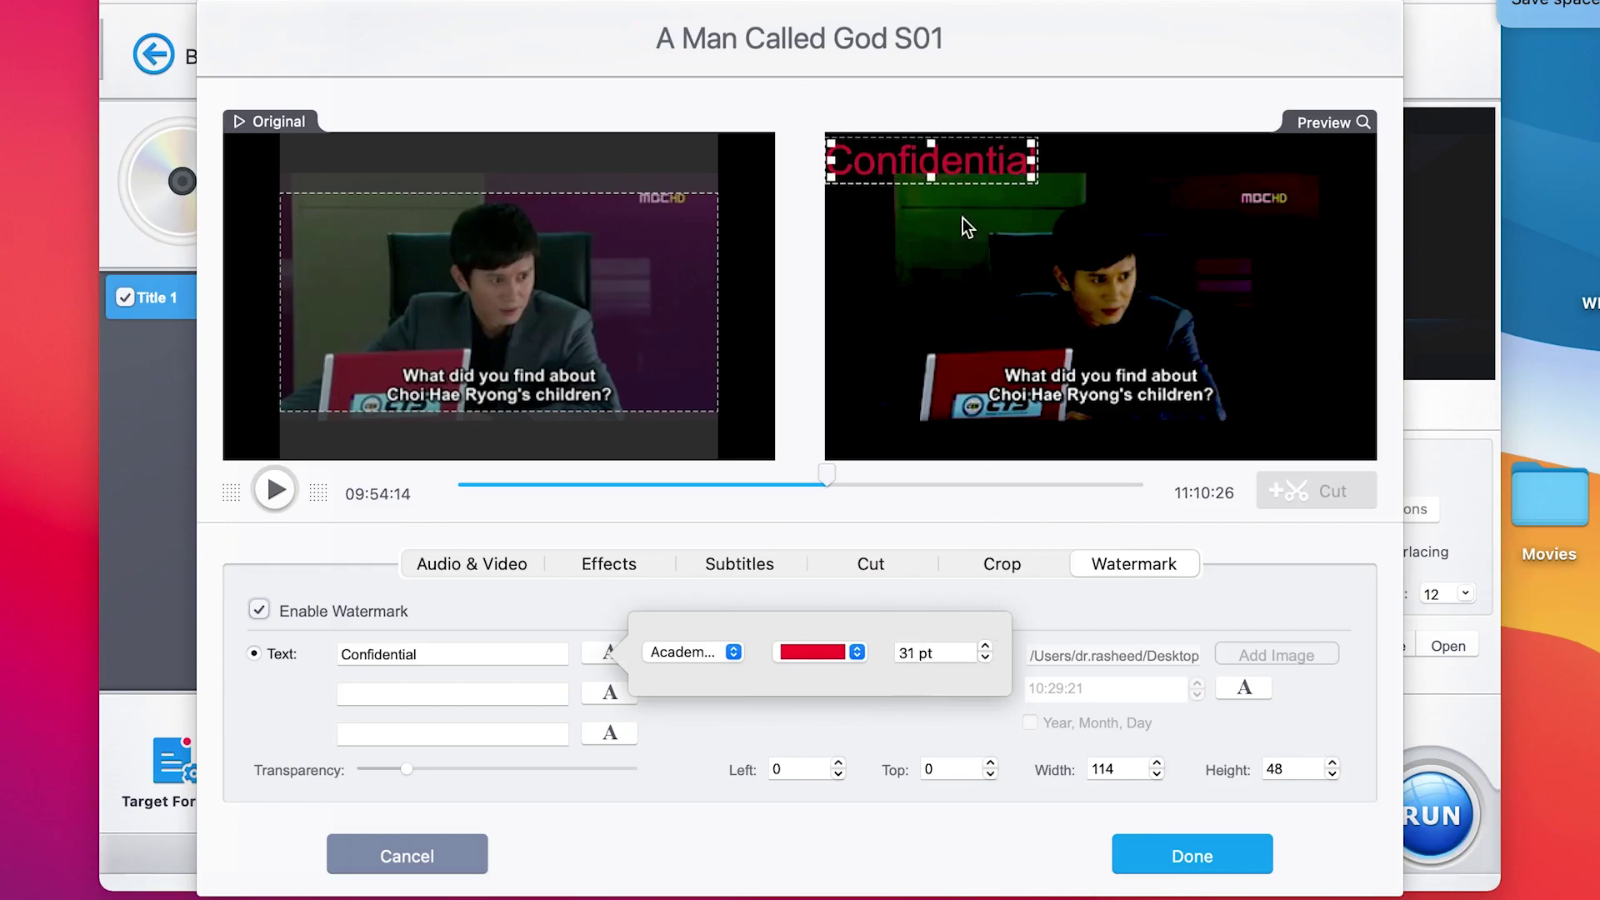
{"action": "left_click_drag", "start_coordinate": [960, 168], "coordinate": [1042, 321]}
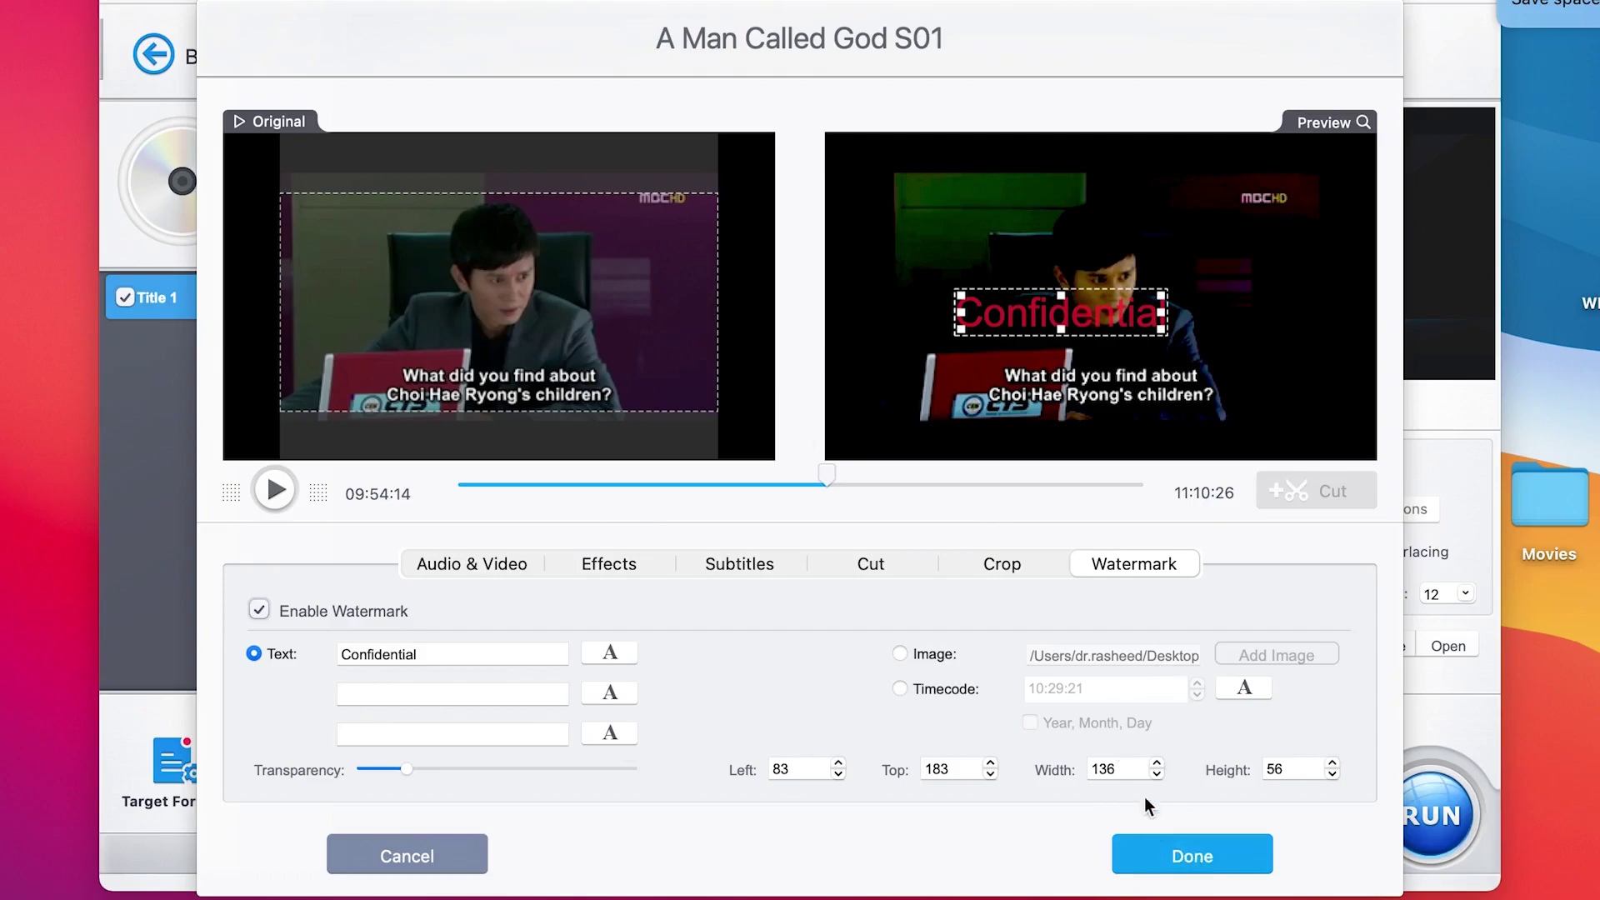
{"action": "left_click", "coordinate": [1190, 852]}
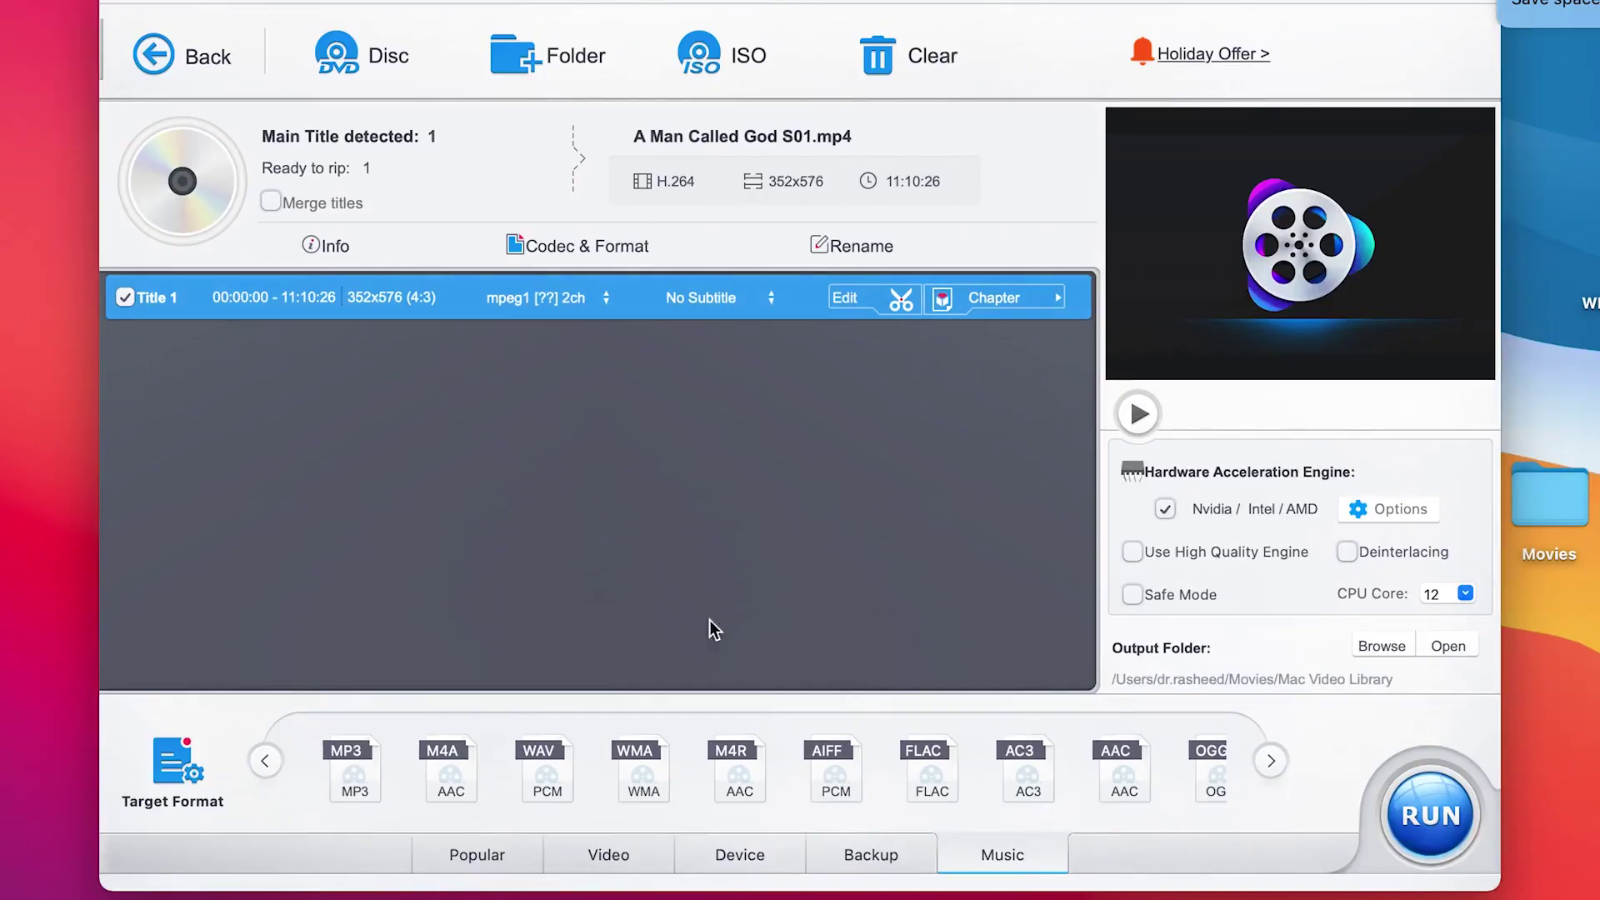
- Convert the title with the popular MP4 H264 format, then select VIDEO_TS.mp4 in the Mac Video Library folder
{"action": "mouse_move", "coordinate": [325, 800]}
{"action": "left_click", "coordinate": [475, 862]}
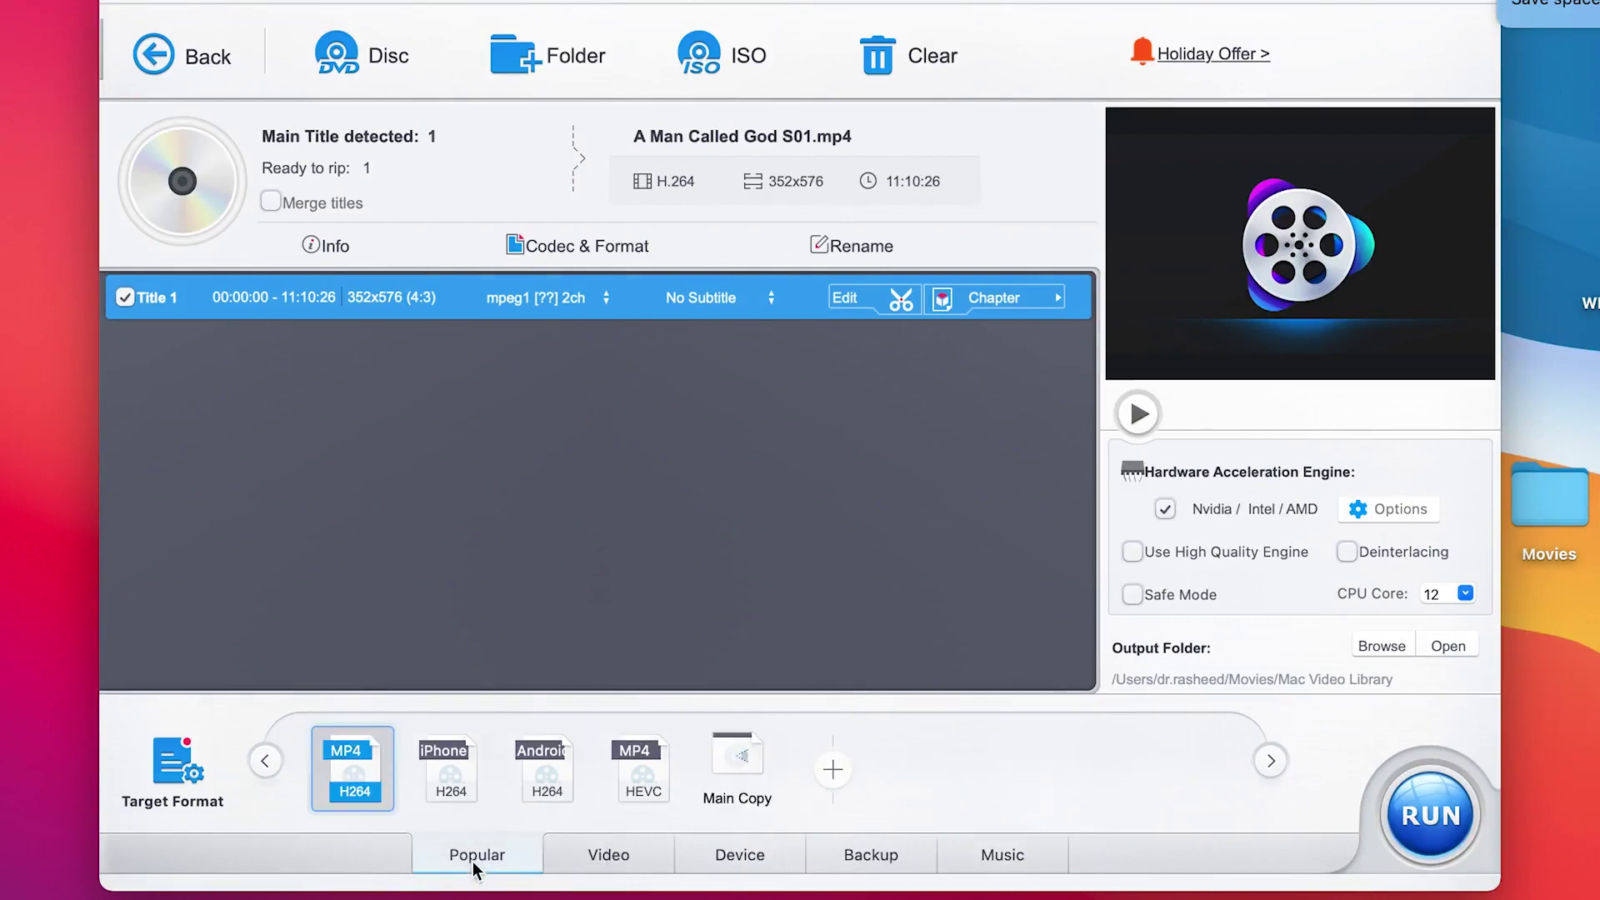
{"action": "mouse_move", "coordinate": [358, 789]}
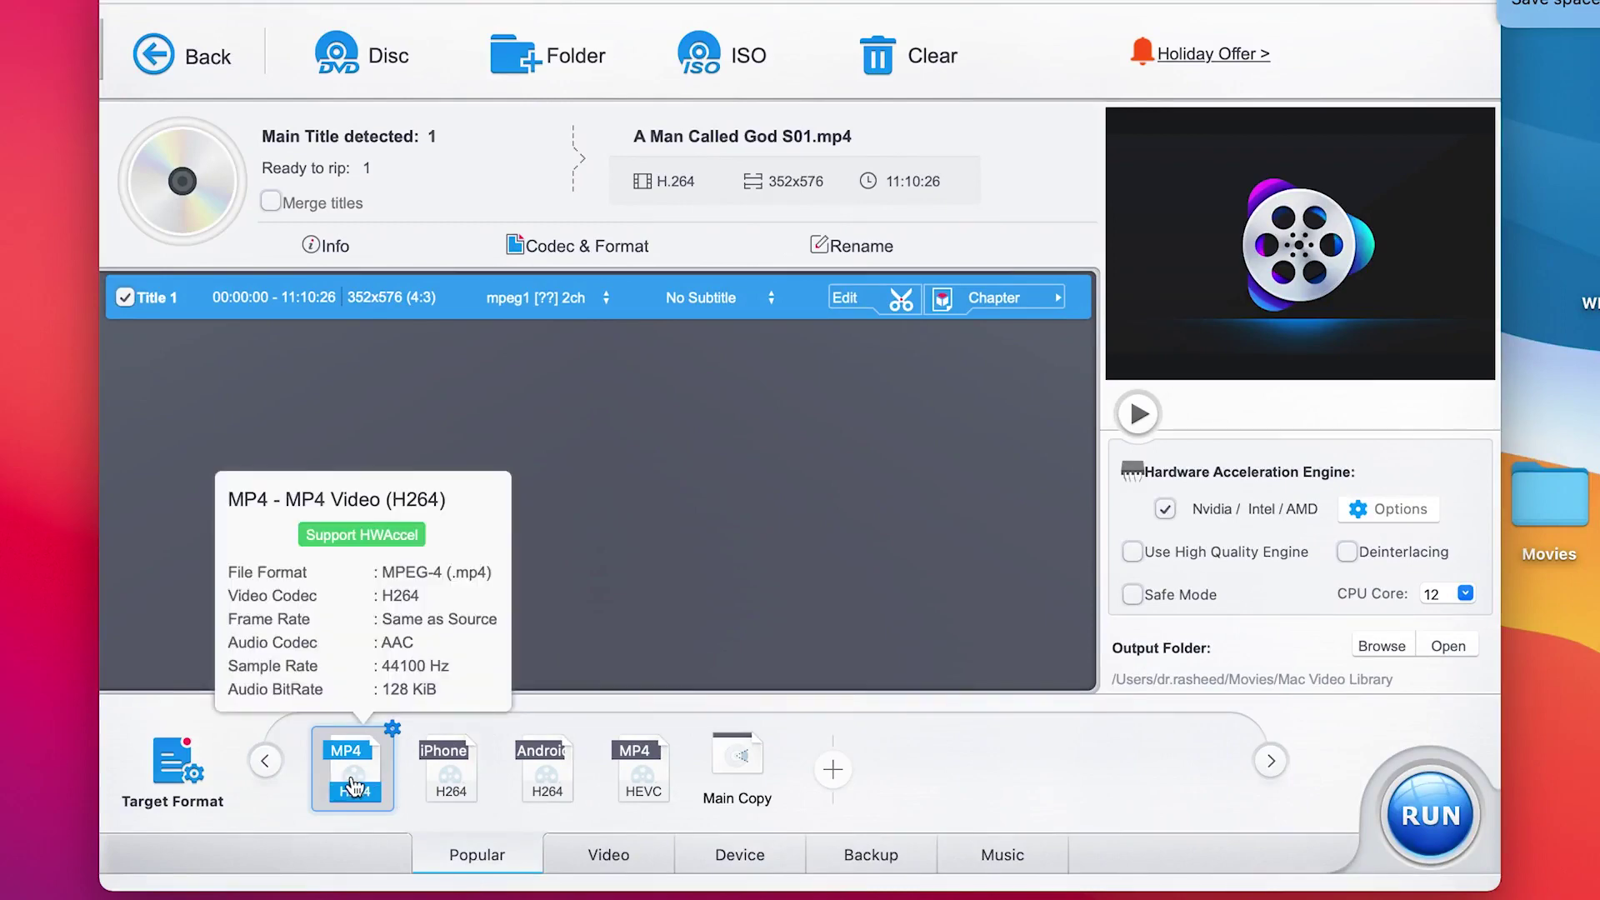
{"action": "left_click", "coordinate": [1428, 821]}
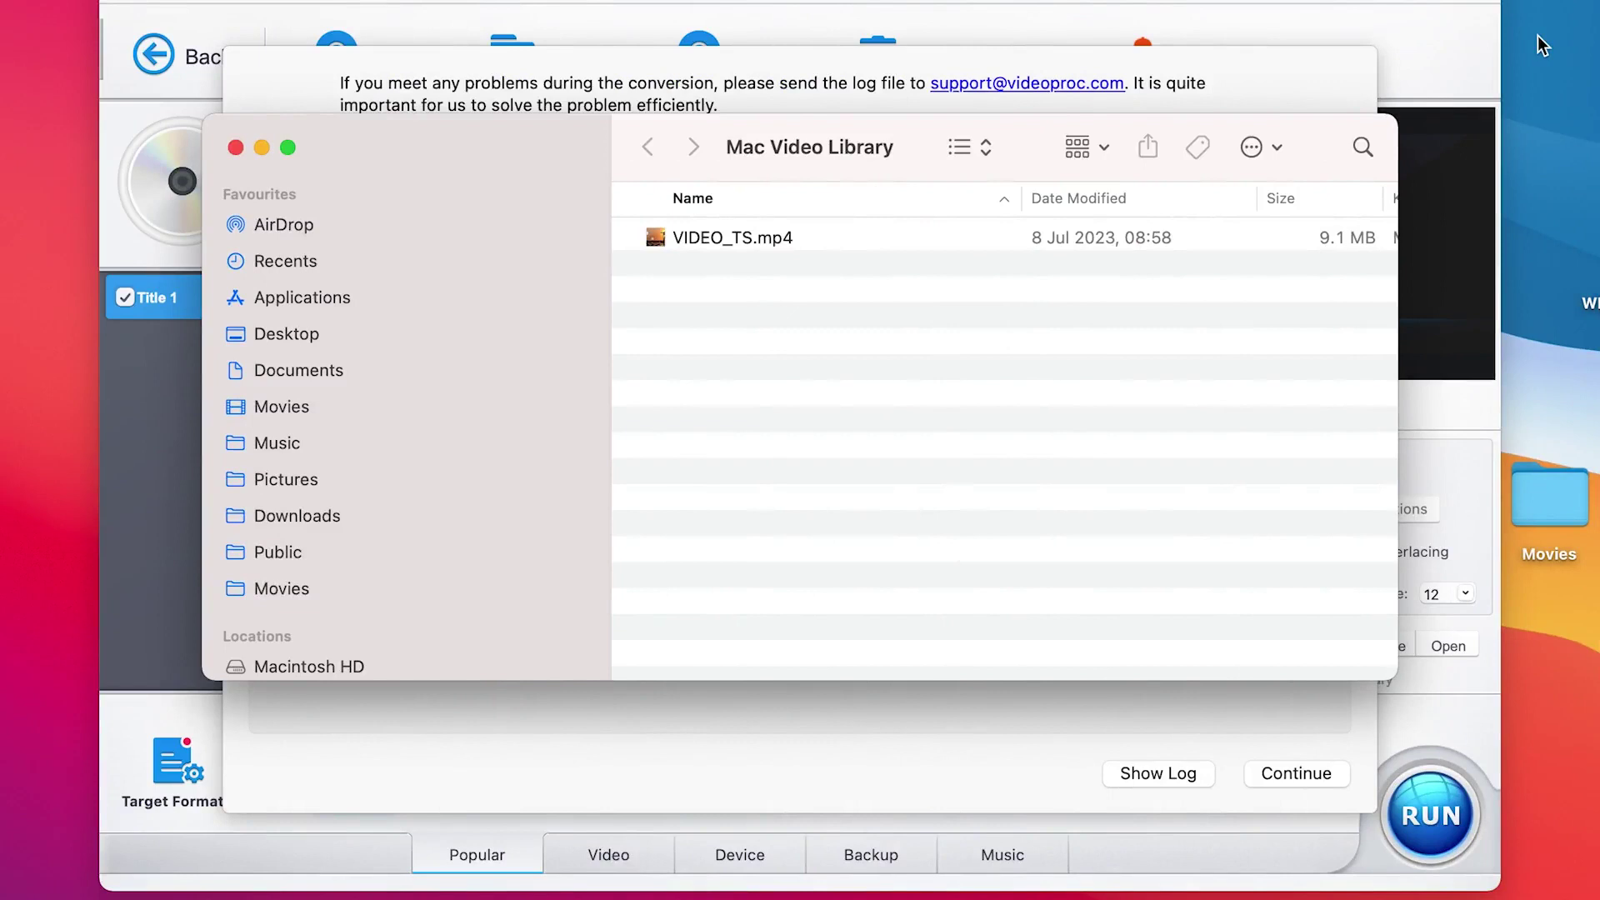
{"action": "left_click", "coordinate": [755, 238]}
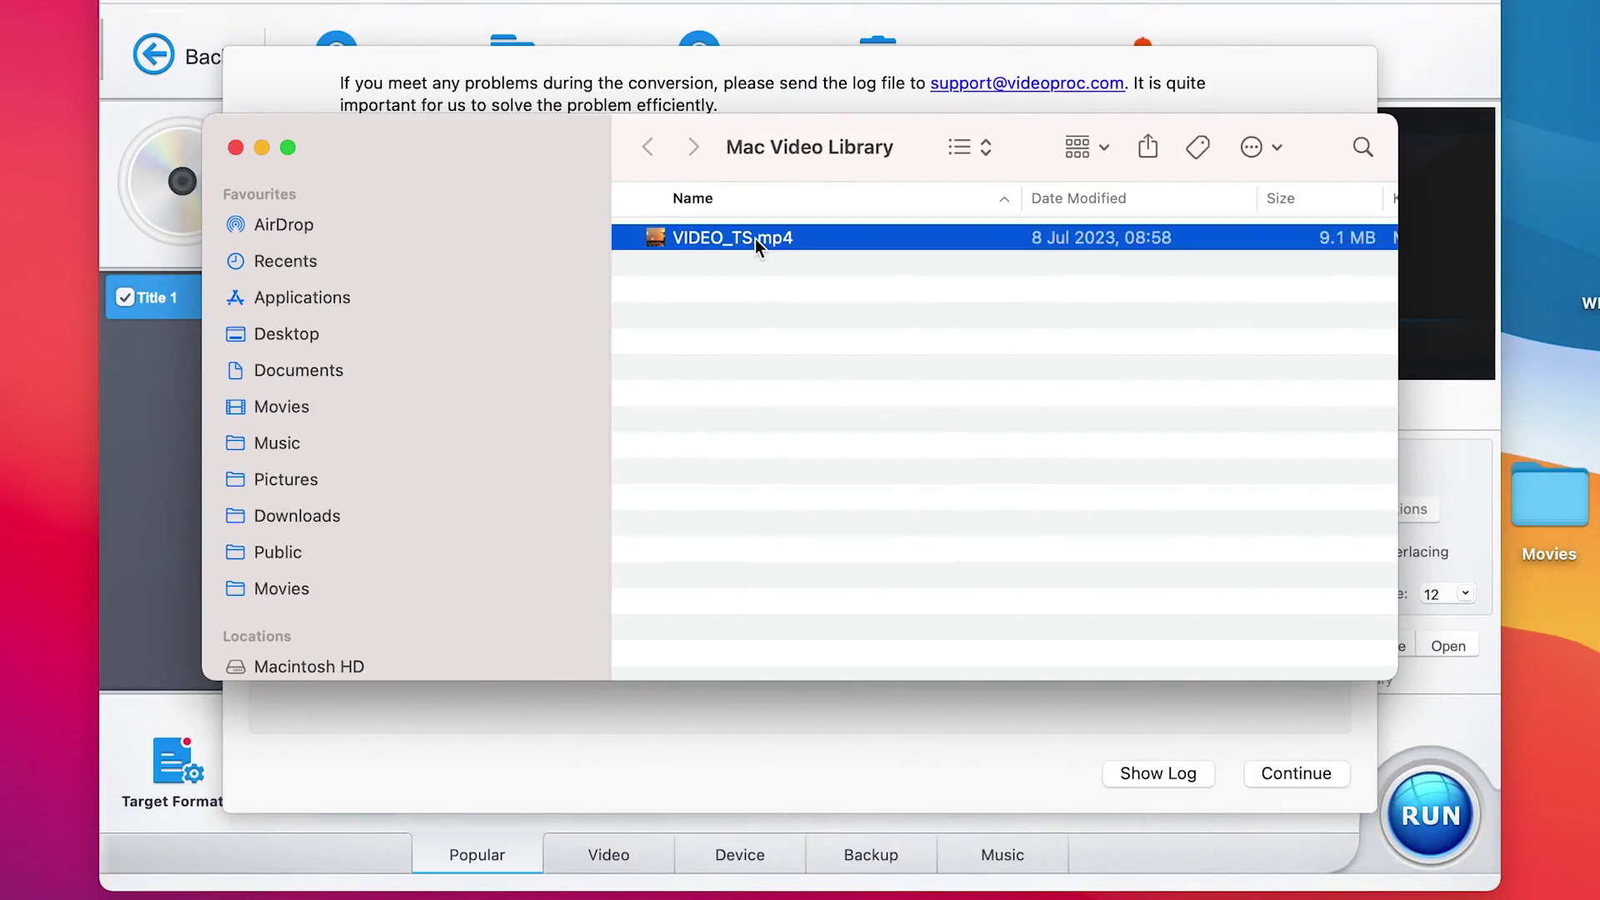